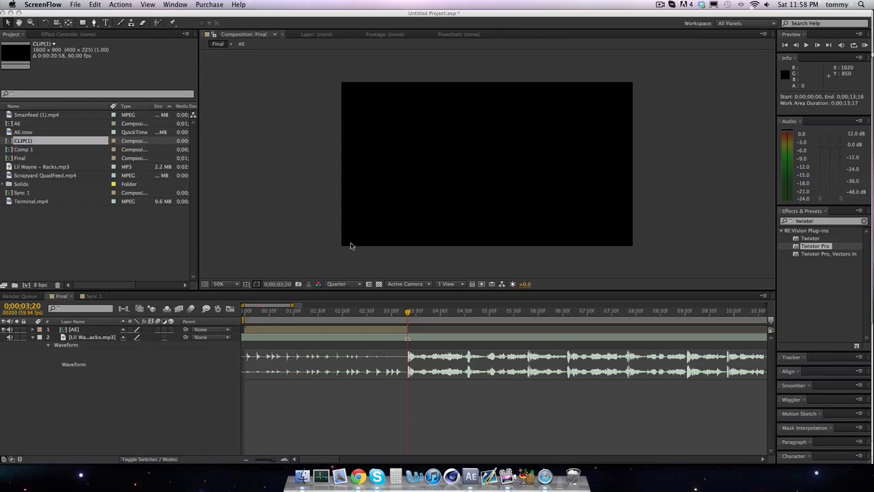
Return the playhead to the start of the Final composition and close the Sync 1 timeline.
{"action": "left_click", "coordinate": [401, 312]}
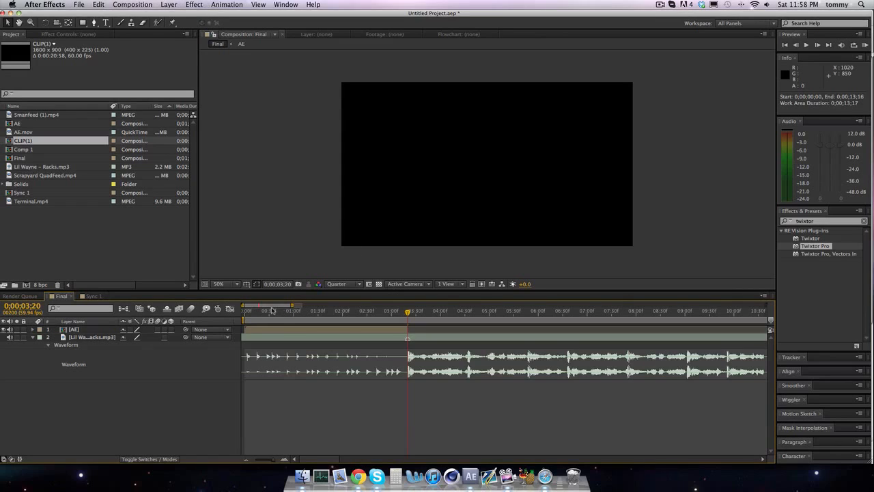
{"action": "left_click_drag", "start_coordinate": [274, 310], "coordinate": [238, 315]}
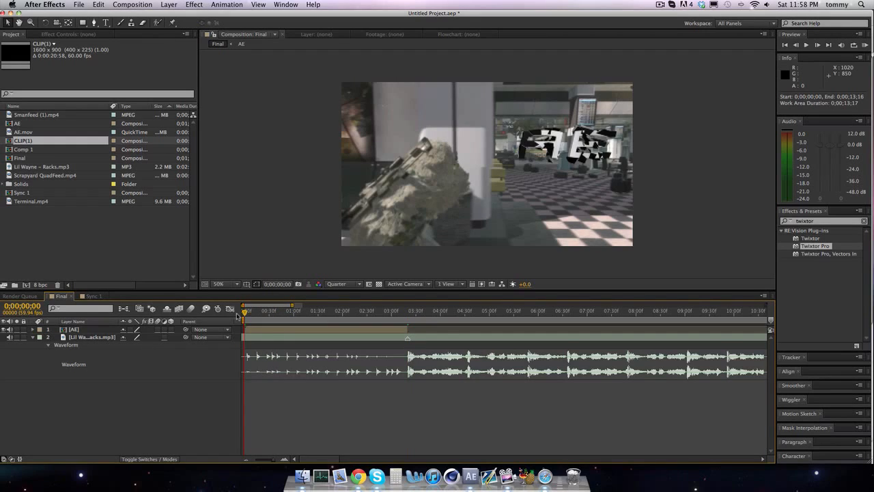
{"action": "left_click", "coordinate": [101, 337]}
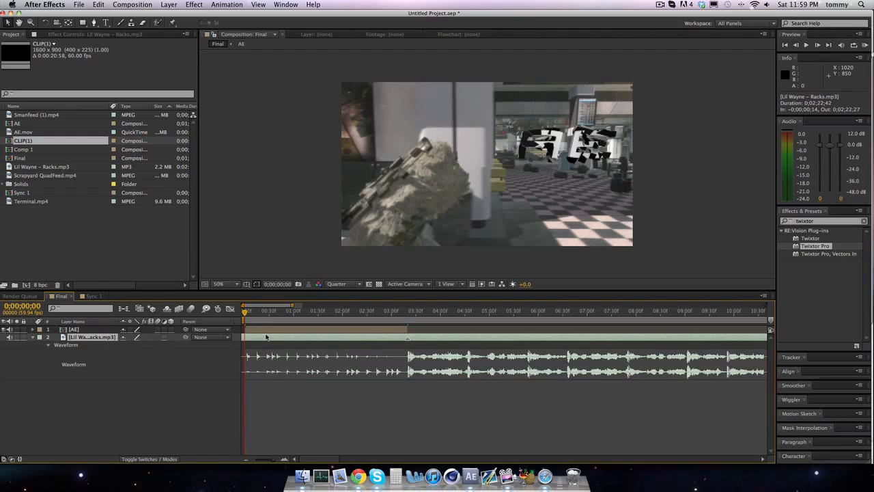
{"action": "left_click", "coordinate": [96, 296]}
{"action": "left_click", "coordinate": [102, 297]}
{"action": "left_click", "coordinate": [92, 329]}
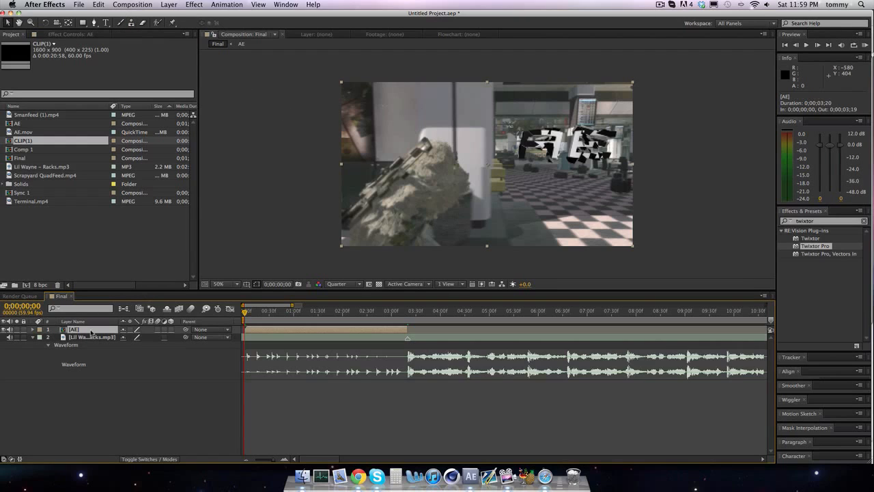
{"action": "left_click", "coordinate": [92, 337]}
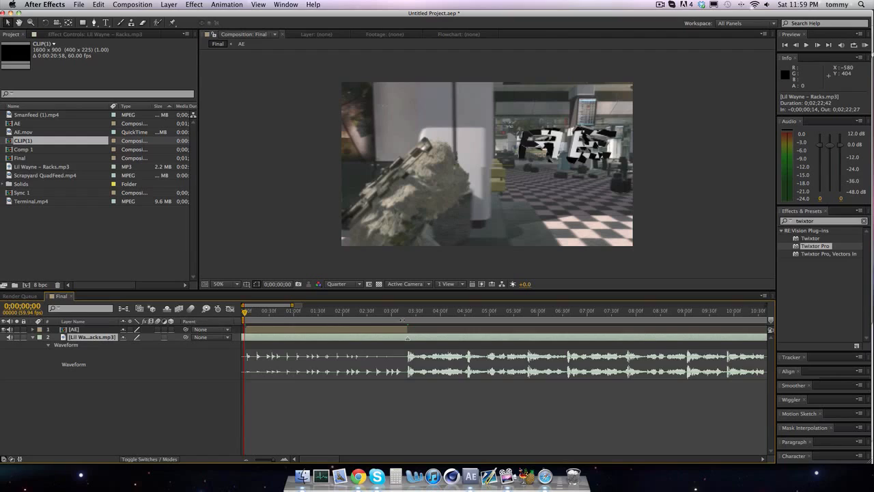
Place the playhead at 0;00;03;20, where the AE clip ends, and preview the Final composition briefly.
{"action": "left_click_drag", "start_coordinate": [406, 315], "coordinate": [408, 312]}
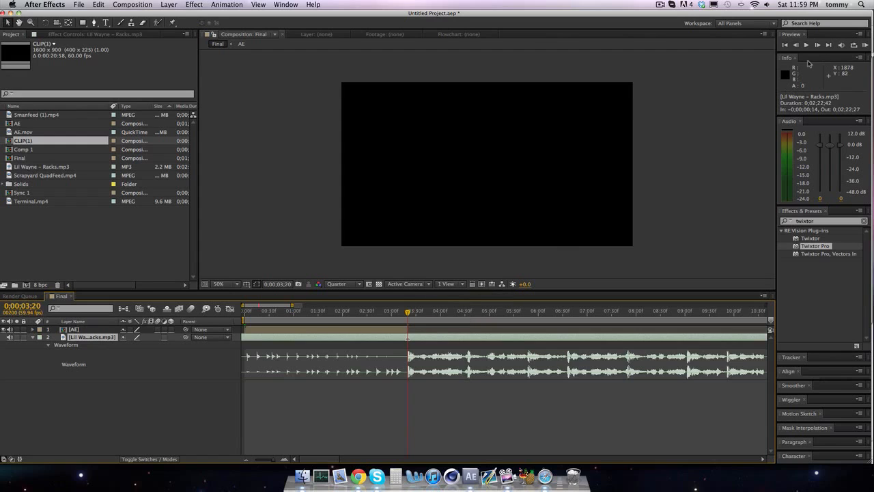
{"action": "left_click", "coordinate": [866, 46]}
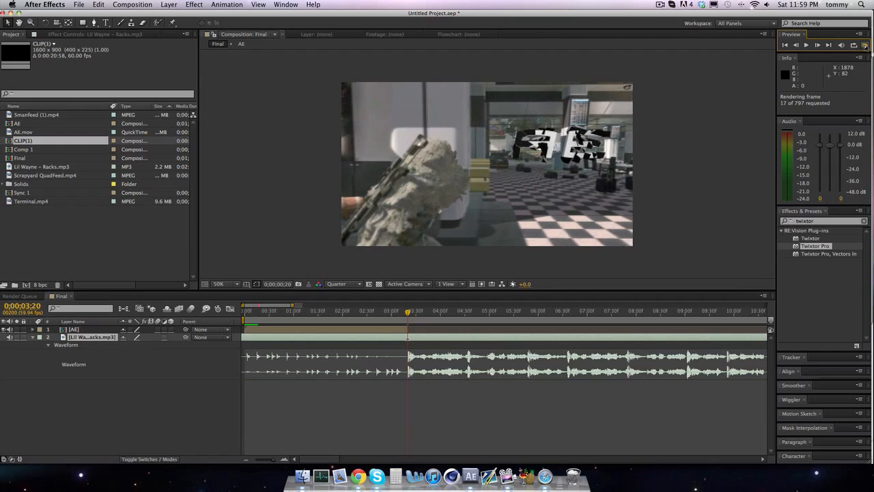
{"action": "left_click", "coordinate": [408, 313]}
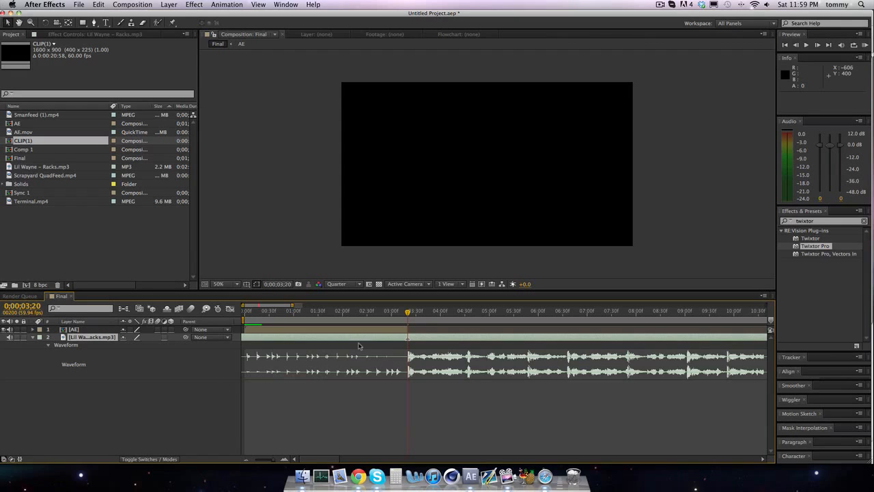
Move the playhead back to about 0;00;02;47 and add a new adjustment layer above the AE clip.
{"action": "left_click", "coordinate": [401, 313]}
{"action": "left_click_drag", "start_coordinate": [401, 313], "coordinate": [380, 313]}
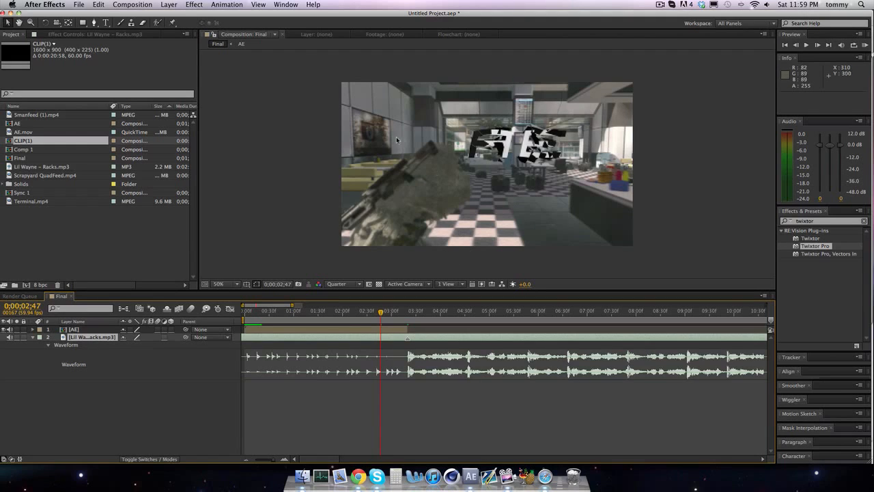
{"action": "left_click", "coordinate": [169, 5]}
{"action": "mouse_move", "coordinate": [181, 15]}
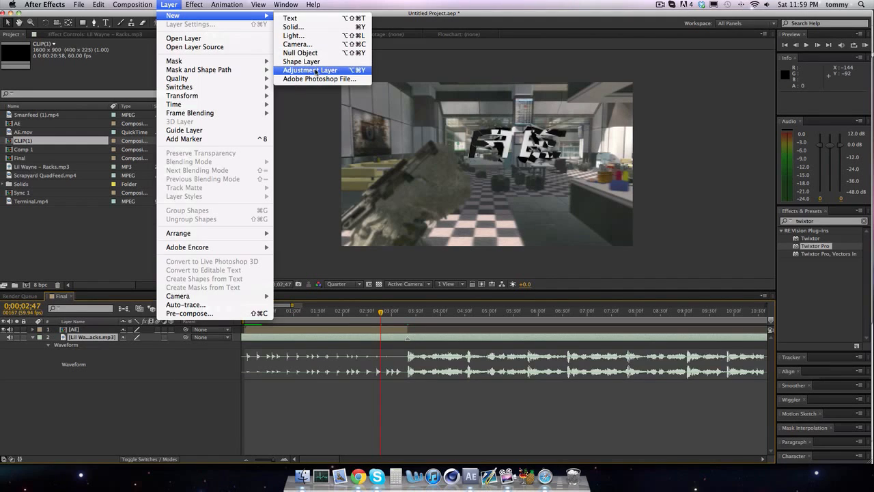
{"action": "left_click", "coordinate": [300, 79]}
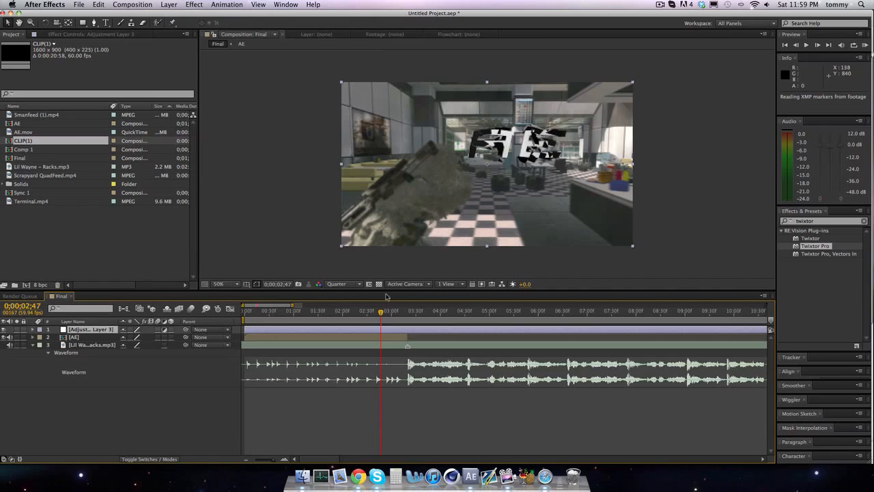
Split the adjustment layer at 0;00;02;50 and delete the part before that point.
{"action": "left_click", "coordinate": [408, 312]}
{"action": "left_click_drag", "start_coordinate": [409, 312], "coordinate": [384, 312]}
{"action": "key", "text": "super+shift+d"}
{"action": "left_click", "coordinate": [368, 338]}
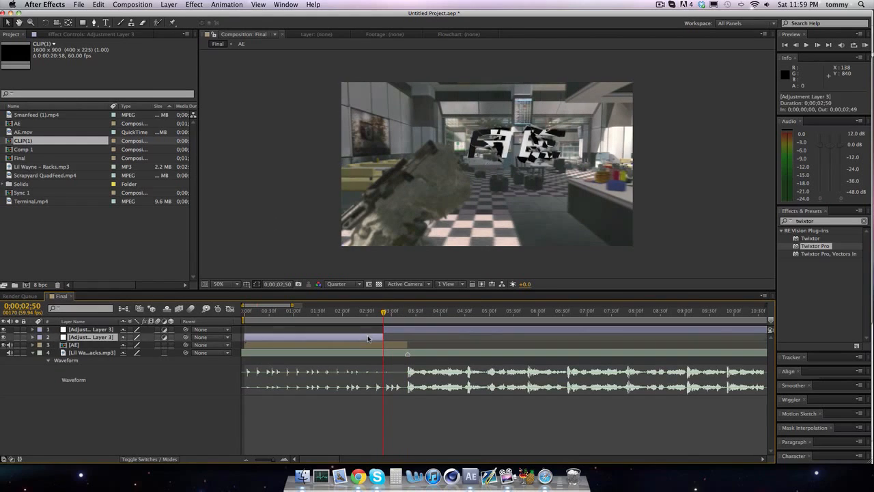
{"action": "key", "text": "Delete"}
Split the adjustment layer at 0;00;03;20, at the end of the AE clip, and delete the part after it.
{"action": "left_click", "coordinate": [407, 312]}
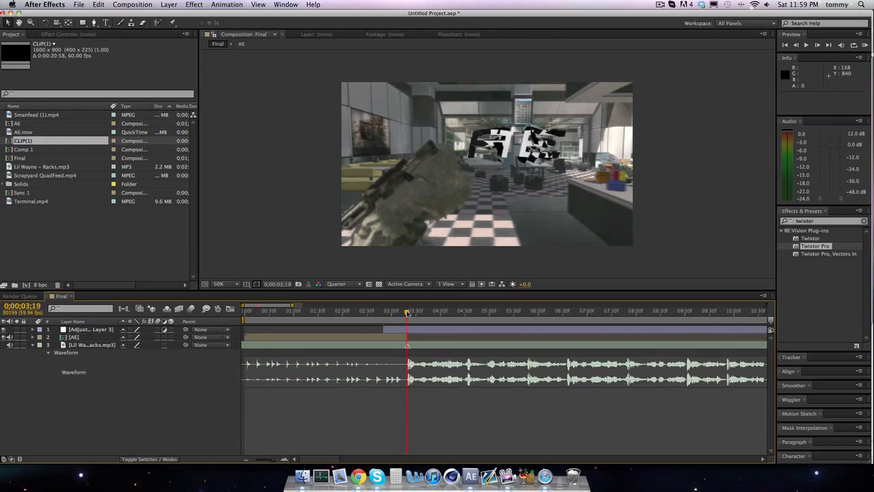
{"action": "left_click", "coordinate": [408, 313]}
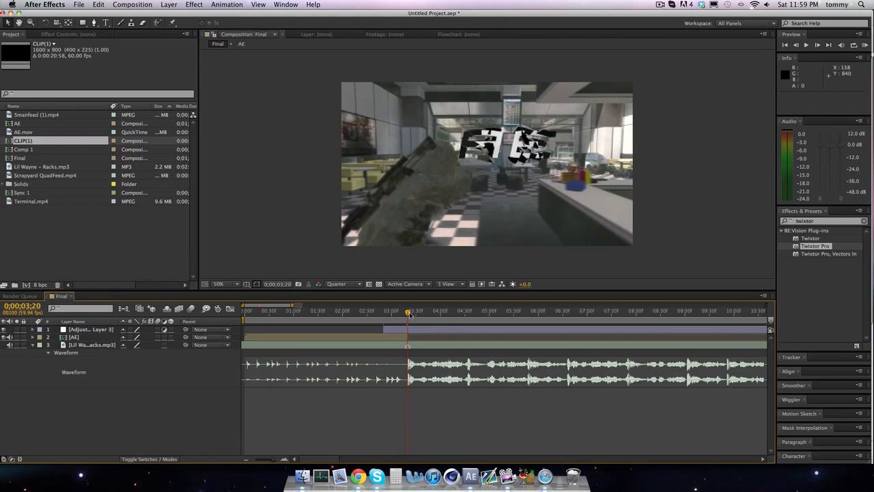
{"action": "left_click", "coordinate": [409, 329]}
{"action": "key", "text": "ctrl+shift+d"}
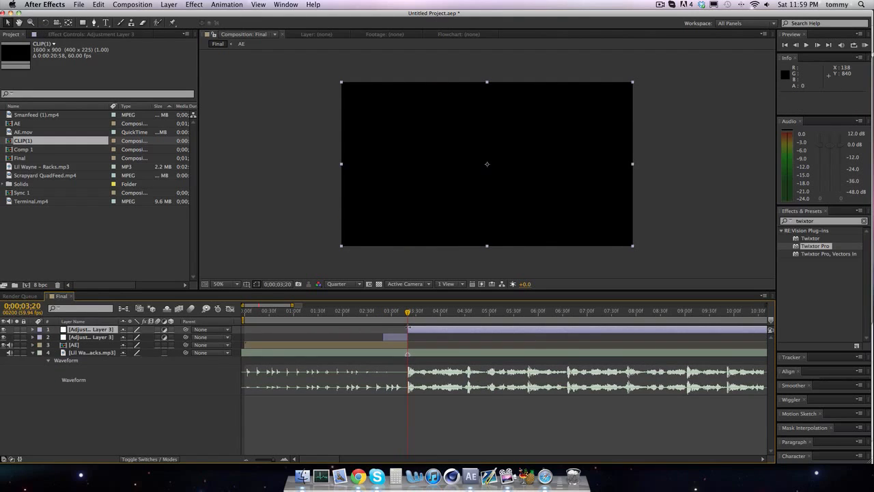
{"action": "key", "text": "Delete"}
Set the playhead to 0;00;02;50, rename the adjustment layer LIGHT SWEEP TRANSITION, and return to the Final composition view.
{"action": "left_click_drag", "start_coordinate": [408, 314], "coordinate": [384, 312]}
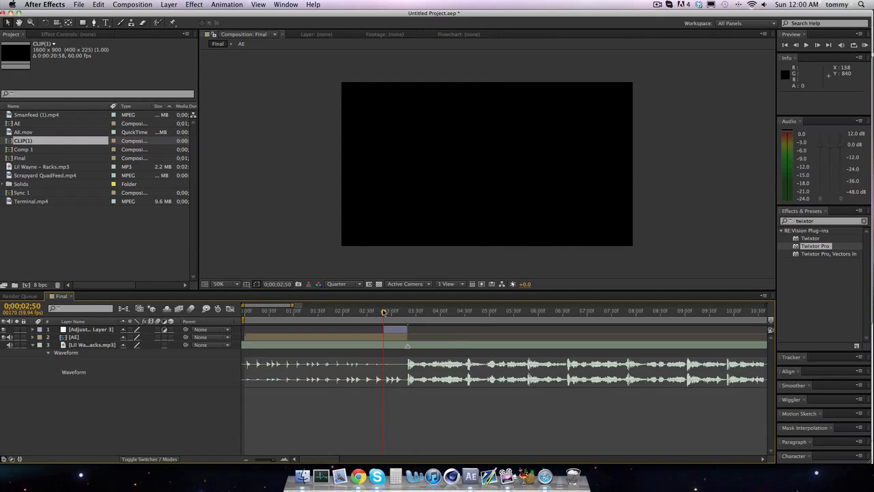
{"action": "double_click", "coordinate": [92, 330]}
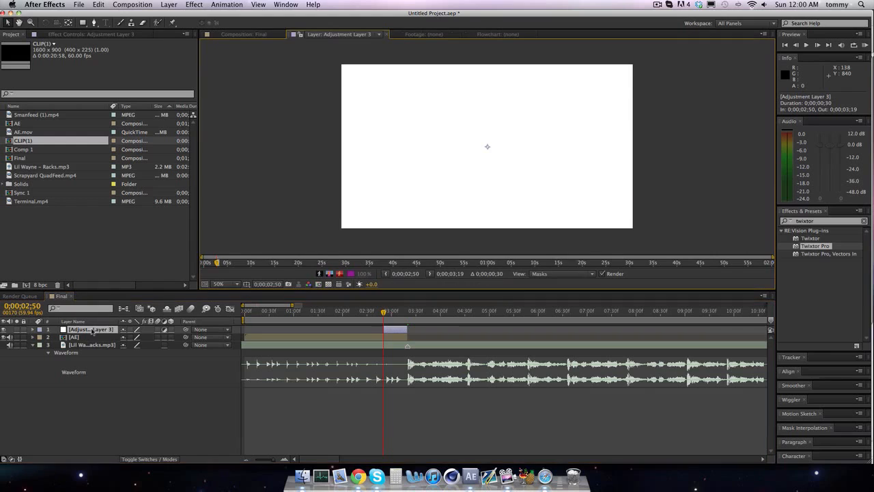
{"action": "right_click", "coordinate": [93, 332]}
{"action": "left_click", "coordinate": [113, 455]}
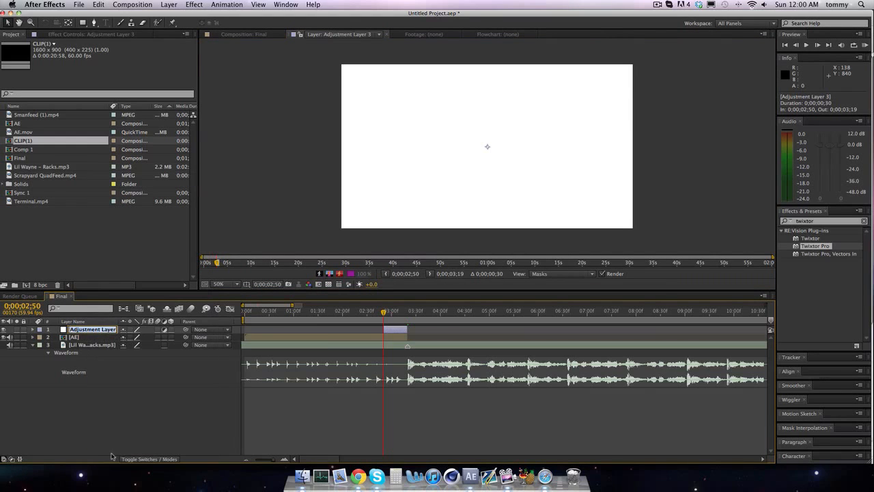
{"action": "type", "text": "CC"}
{"action": "type", "text": "ANSITION"}
{"action": "key", "text": "Return"}
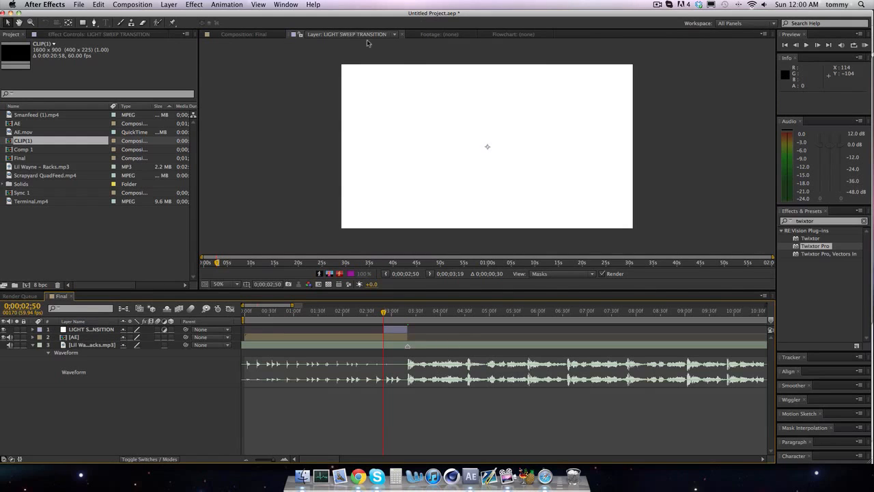
{"action": "left_click", "coordinate": [399, 34]}
{"action": "left_click", "coordinate": [232, 34]}
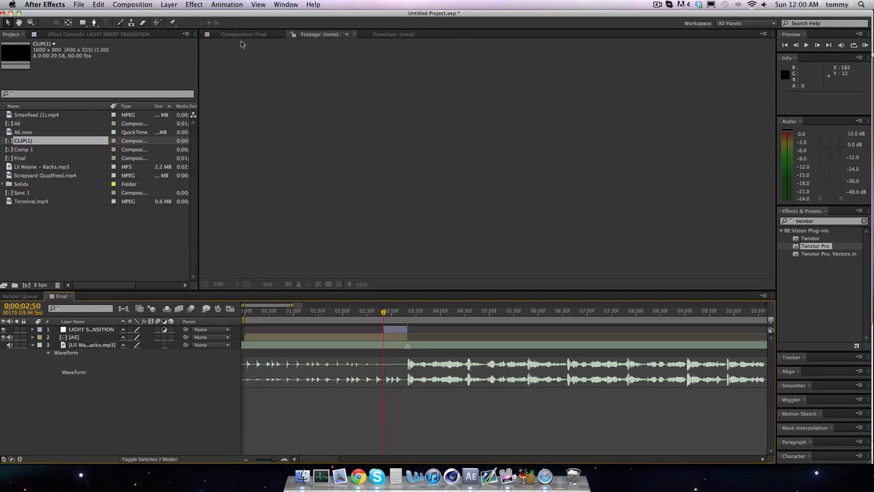
Find the CC Light Sweep effect and apply it to the LIGHT SWEEP TRANSITION layer.
{"action": "left_click_drag", "start_coordinate": [829, 222], "coordinate": [719, 210]}
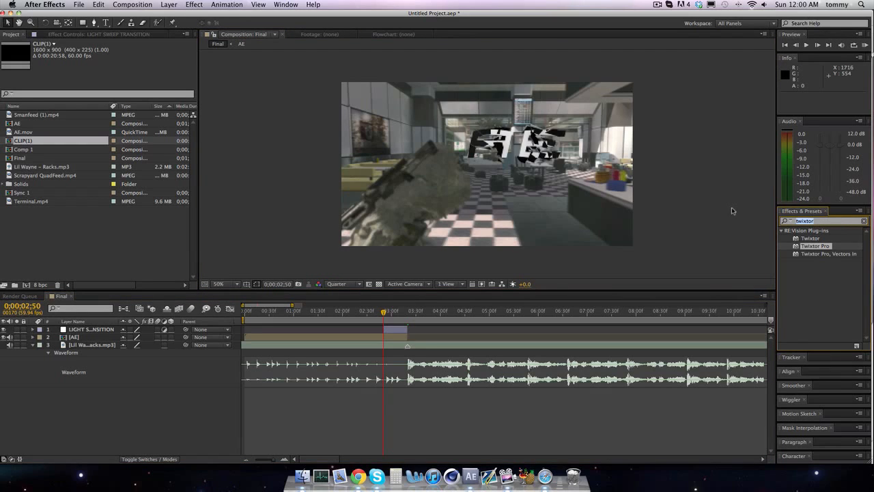
{"action": "type", "text": "cc light sweep"}
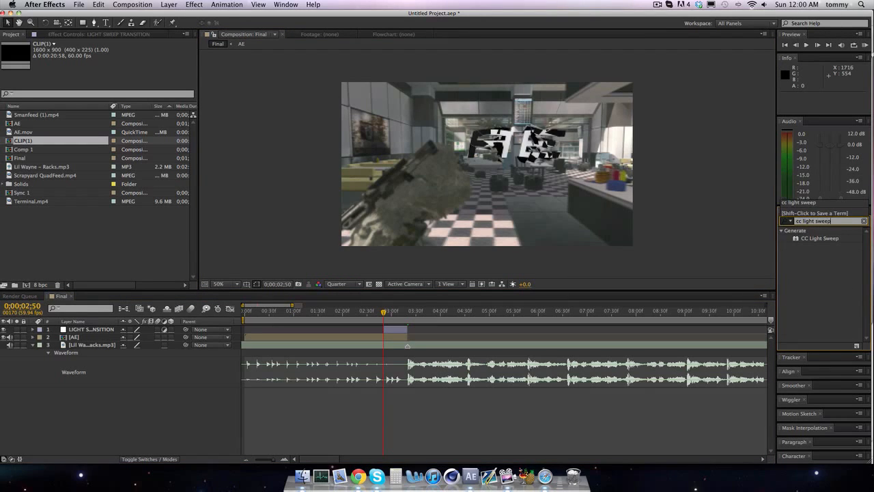
{"action": "left_click_drag", "start_coordinate": [818, 238], "coordinate": [486, 172]}
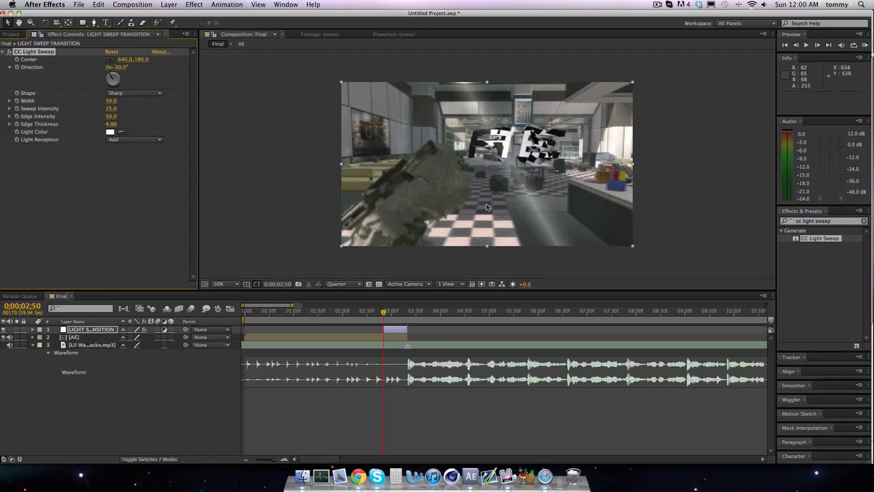
Set the light sweep's direction to 90°, its sweep intensity to 100 and its width to 100.
{"action": "left_click", "coordinate": [124, 67]}
{"action": "type", "text": "90"}
{"action": "key", "text": "Return"}
{"action": "left_click", "coordinate": [110, 108]}
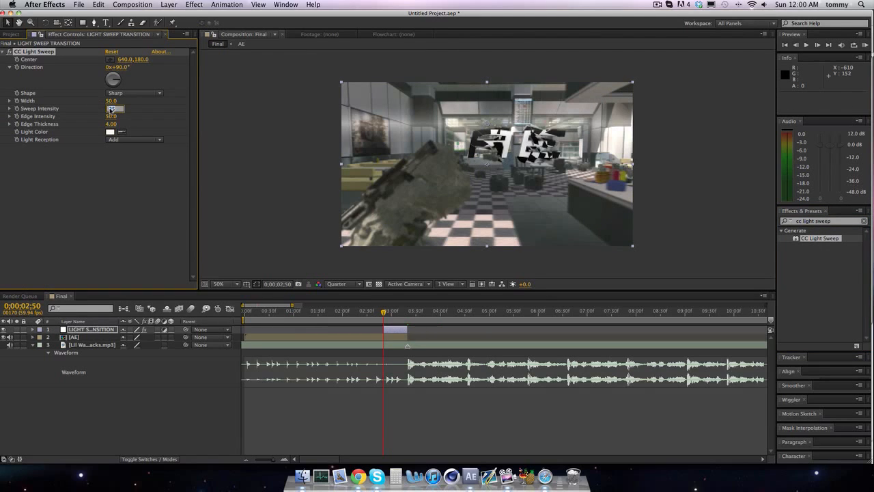
{"action": "type", "text": "100"}
{"action": "key", "text": "Return"}
{"action": "left_click", "coordinate": [110, 102]}
{"action": "type", "text": "100"}
{"action": "key", "text": "Return"}
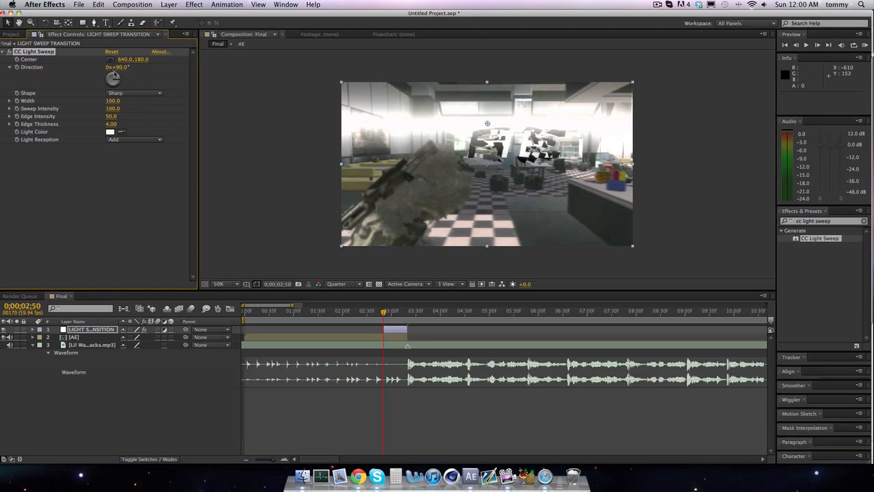
Position the light sweep's center just above the frame, at about 636, -74.
{"action": "left_click", "coordinate": [109, 60]}
{"action": "left_click", "coordinate": [489, 83]}
{"action": "left_click_drag", "start_coordinate": [488, 83], "coordinate": [487, 69]}
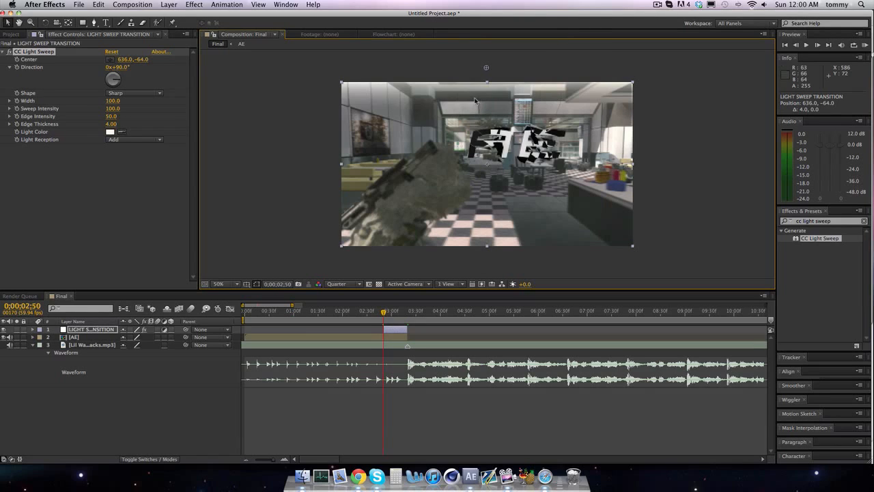
{"action": "left_click_drag", "start_coordinate": [485, 69], "coordinate": [487, 66]}
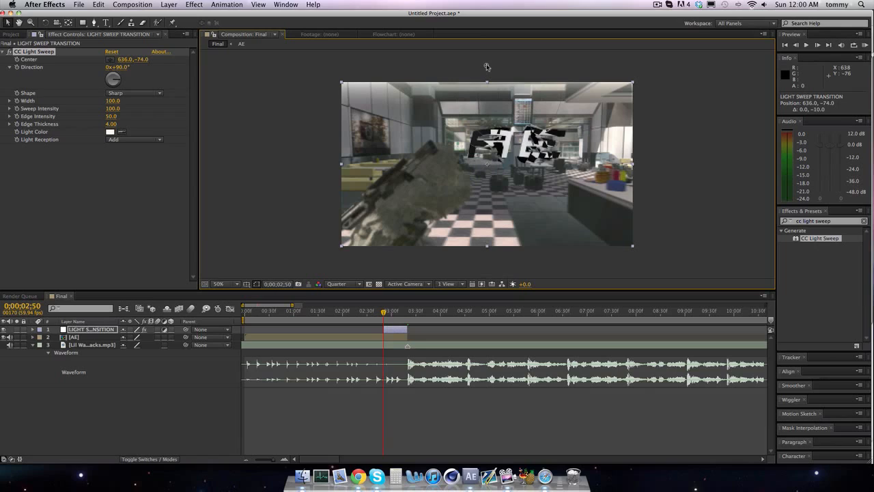
At the end of the transition layer, move the light sweep's center below the frame to about 630, 796.
{"action": "key", "text": "space"}
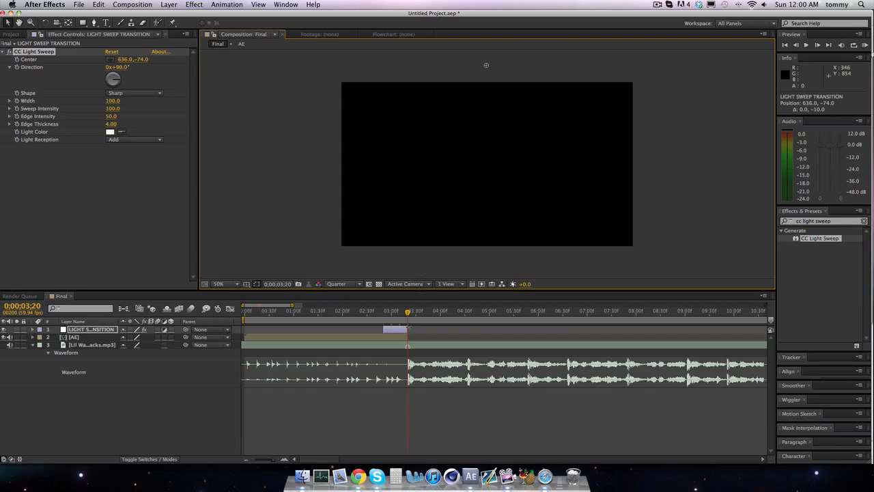
{"action": "left_click_drag", "start_coordinate": [487, 65], "coordinate": [485, 263]}
{"action": "key", "text": "Page_Up"}
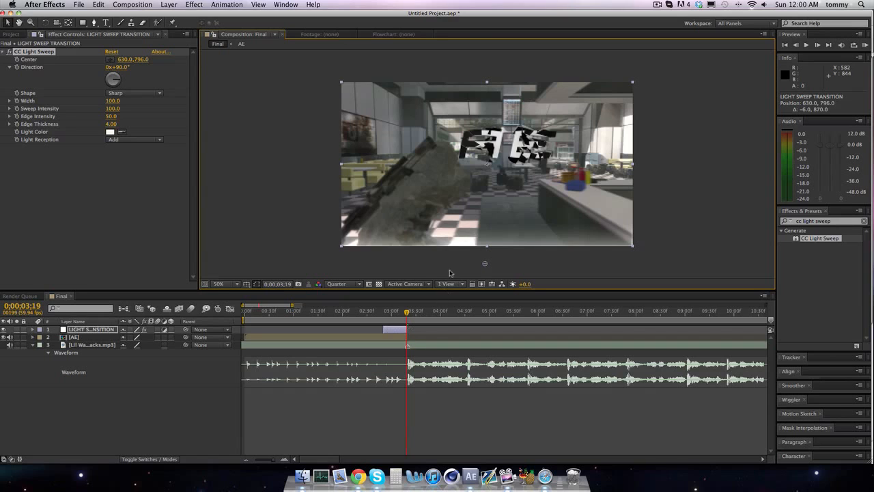
Split off and delete the transition layer's remainder at 0;00;03;19, and shift the audio layer one frame earlier.
{"action": "key", "text": "super+d"}
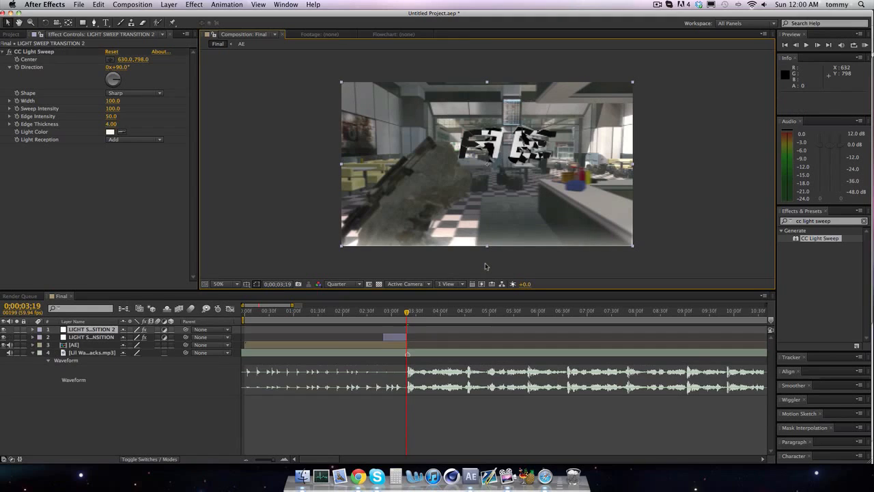
{"action": "key", "text": "Delete"}
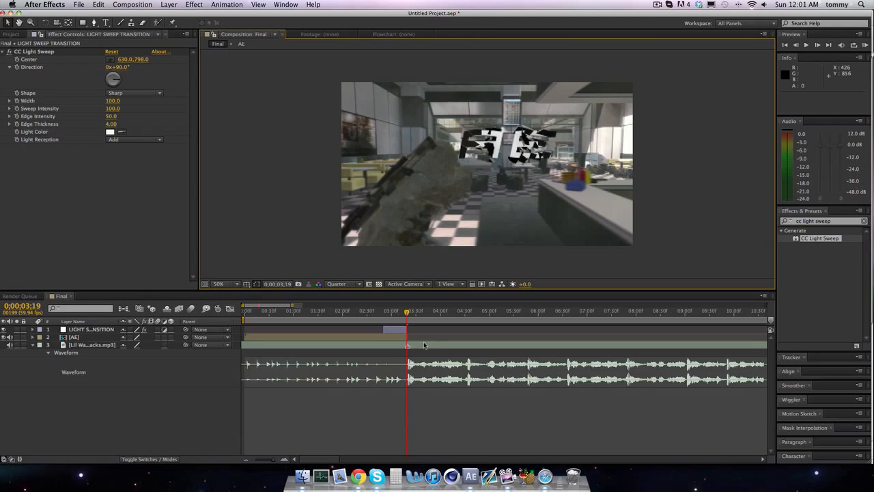
{"action": "left_click", "coordinate": [423, 344]}
{"action": "left_click_drag", "start_coordinate": [423, 344], "coordinate": [423, 345]}
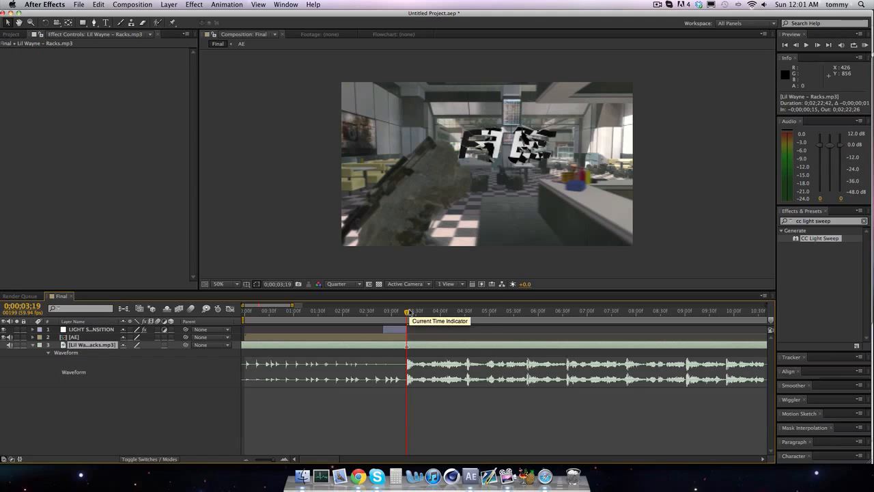
Extend the end of the LIGHT SWEEP TRANSITION layer to 0;00;03;21 and reveal its modified effect properties.
{"action": "left_click", "coordinate": [400, 330]}
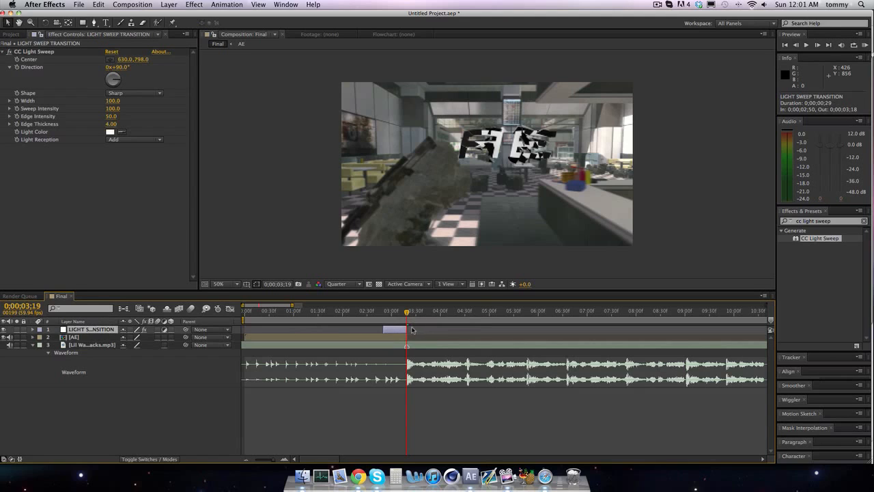
{"action": "left_click_drag", "start_coordinate": [406, 330], "coordinate": [409, 330]}
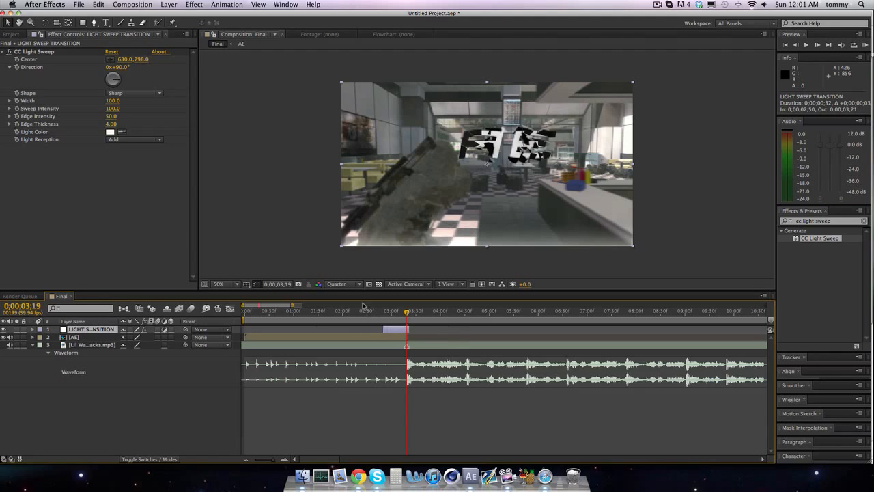
{"action": "key", "text": "u"}
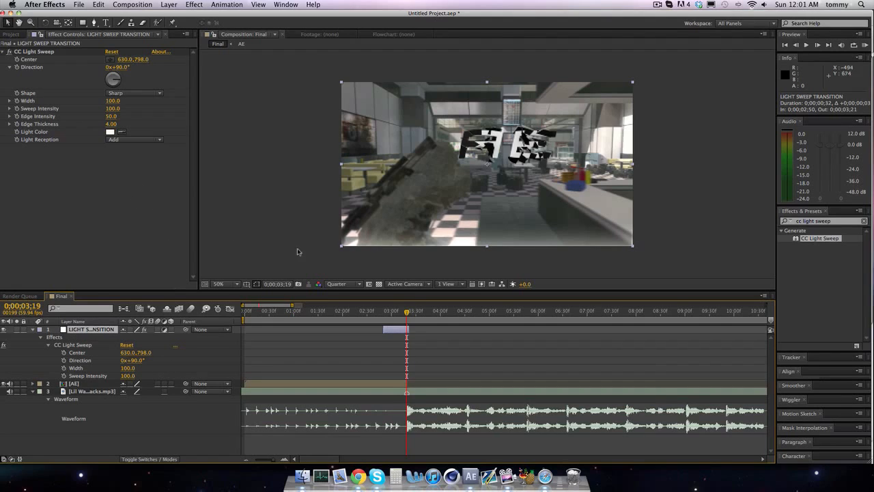
Keyframe the light sweep's Center at 0;00;02;50, placing it above the frame at about 636, -104.
{"action": "left_click", "coordinate": [384, 312]}
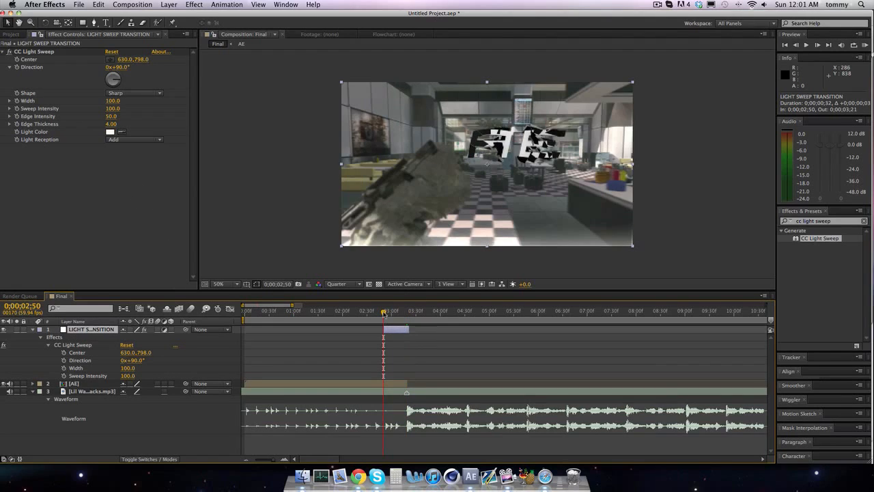
{"action": "left_click", "coordinate": [16, 60]}
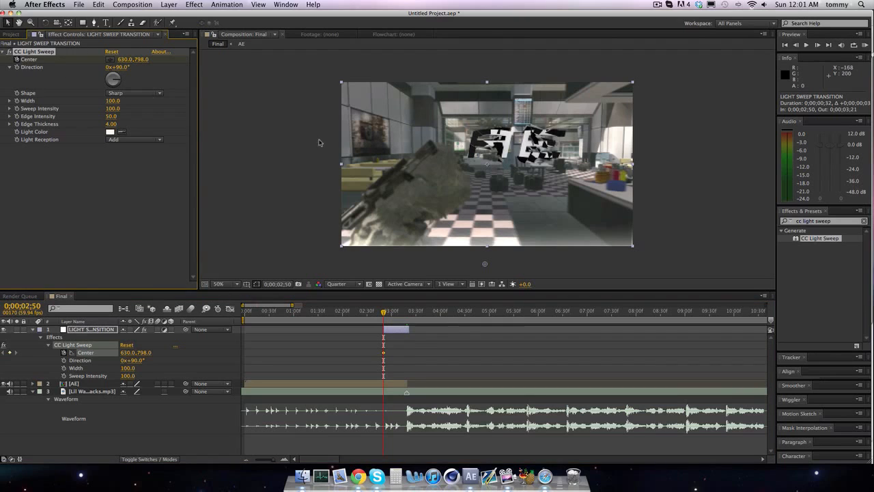
{"action": "left_click", "coordinate": [112, 59]}
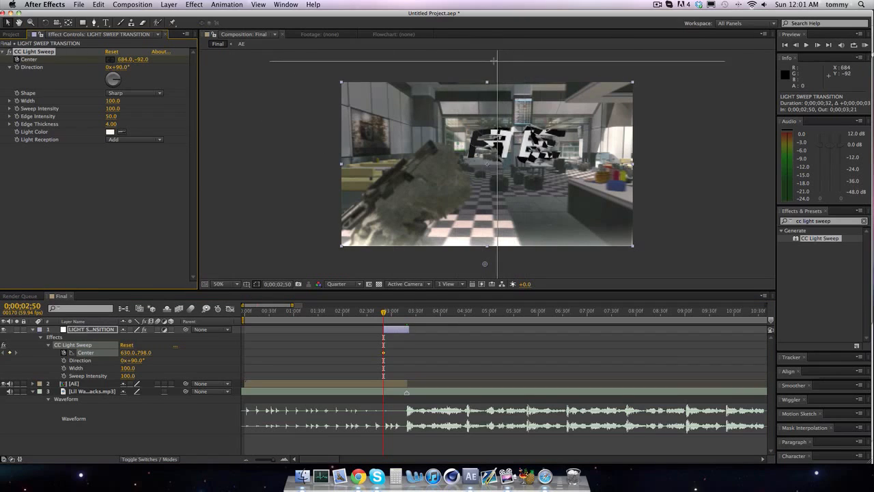
{"action": "left_click", "coordinate": [487, 57]}
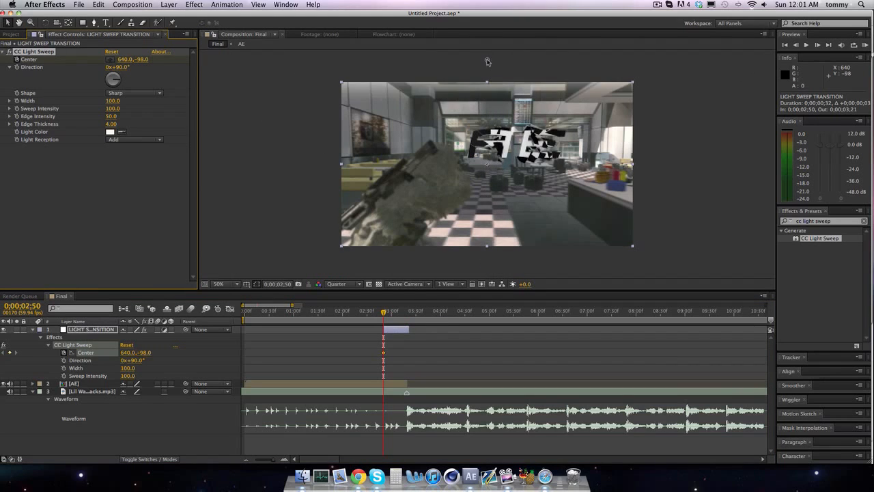
{"action": "left_click_drag", "start_coordinate": [487, 57], "coordinate": [487, 59]}
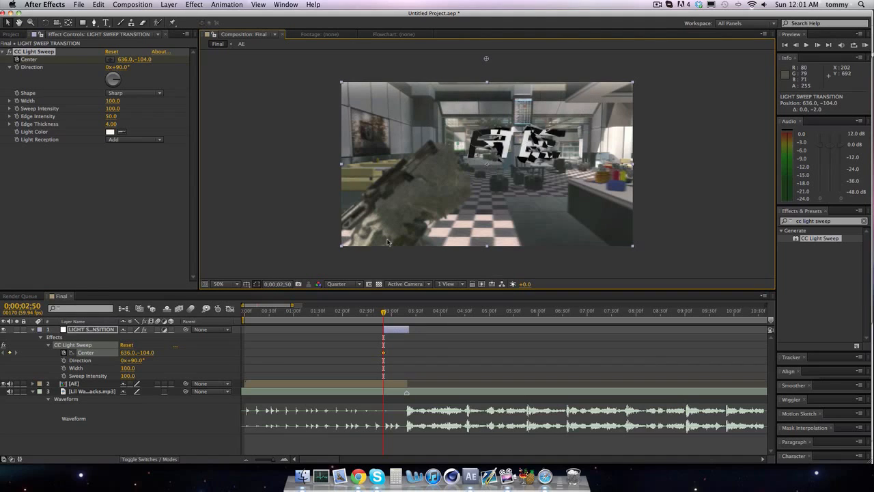
Keyframe the light sweep's Center at 0;00;03;19, placing it below the frame at about 642, 804.
{"action": "key", "text": "space"}
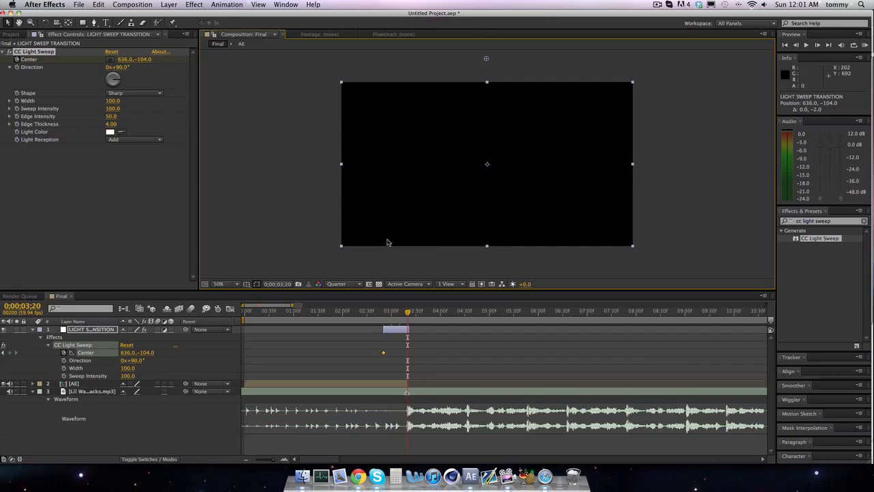
{"action": "key", "text": "Page_Up"}
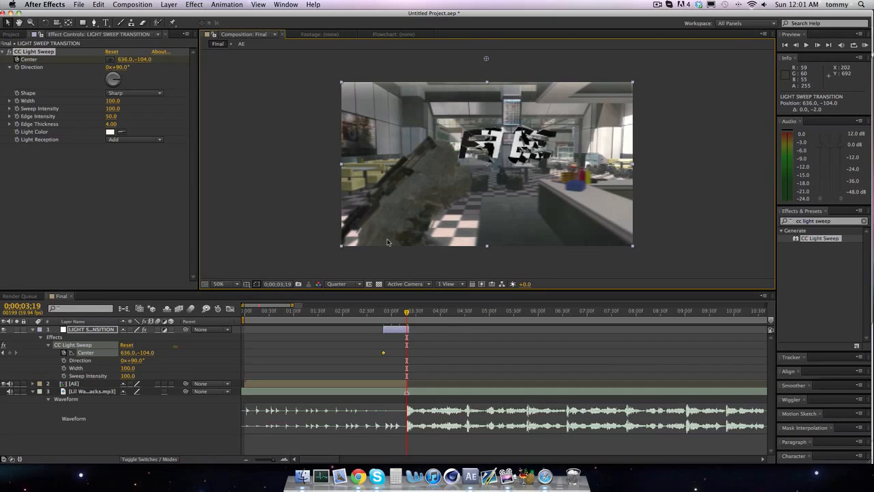
{"action": "left_click", "coordinate": [228, 86]}
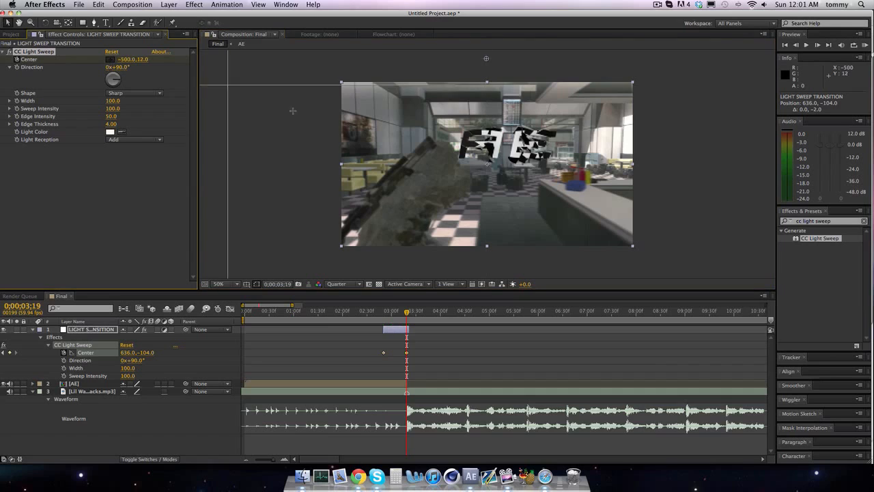
{"action": "left_click", "coordinate": [487, 265]}
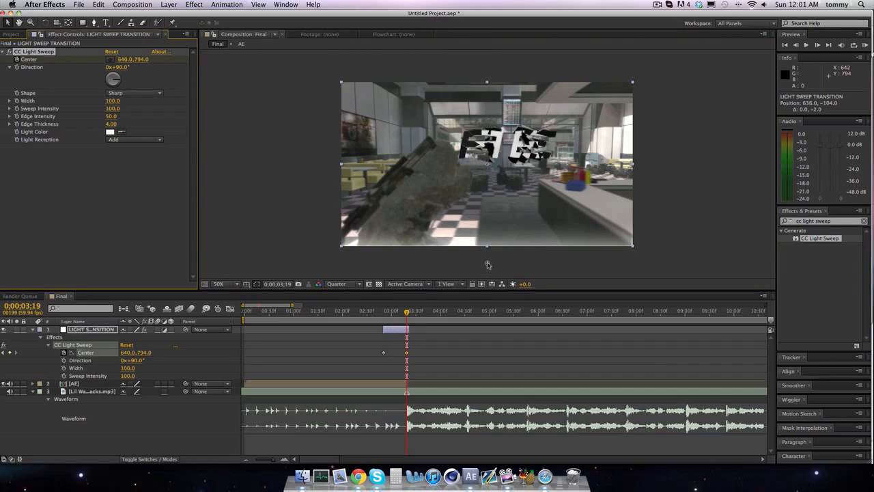
{"action": "left_click_drag", "start_coordinate": [488, 265], "coordinate": [489, 267]}
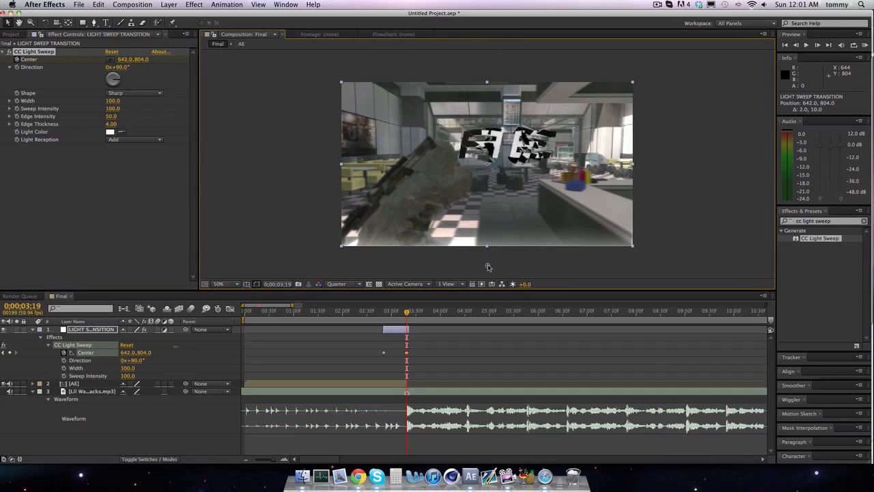
{"action": "key", "text": "super+shift+d"}
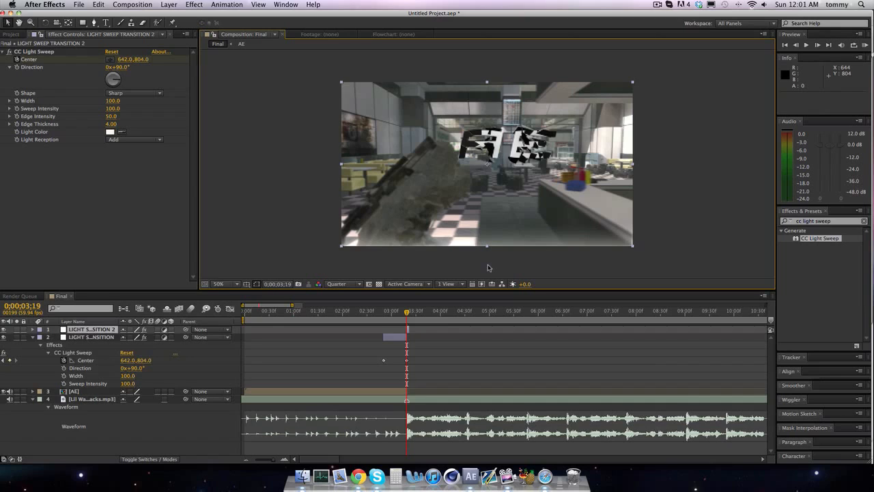
{"action": "key", "text": "Delete"}
{"action": "key", "text": "super+z"}
{"action": "key", "text": "super+z"}
Split the LIGHT SWEEP TRANSITION layer at 0;00;03;20 and delete the remainder.
{"action": "key", "text": "Page_Down"}
{"action": "key", "text": "super+shift+d"}
{"action": "key", "text": "Delete"}
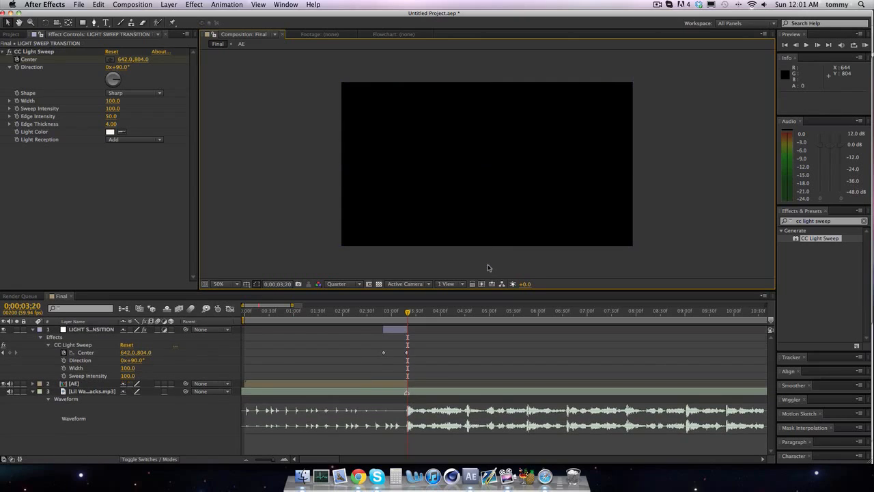
Add Scrapyard QuadFeed.mp4 above the AE layer and slide it so the scoped-in sniper shot plays at 0;00;02;50.
{"action": "left_click_drag", "start_coordinate": [410, 313], "coordinate": [383, 312]}
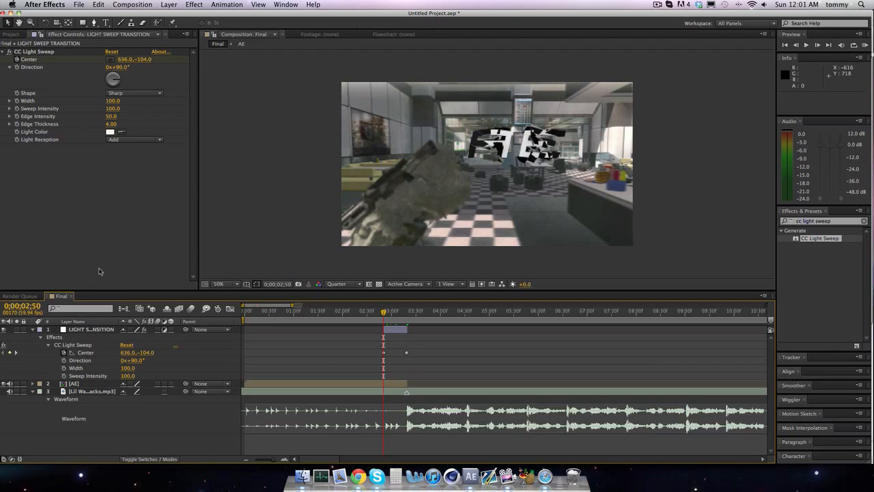
{"action": "left_click", "coordinate": [3, 35]}
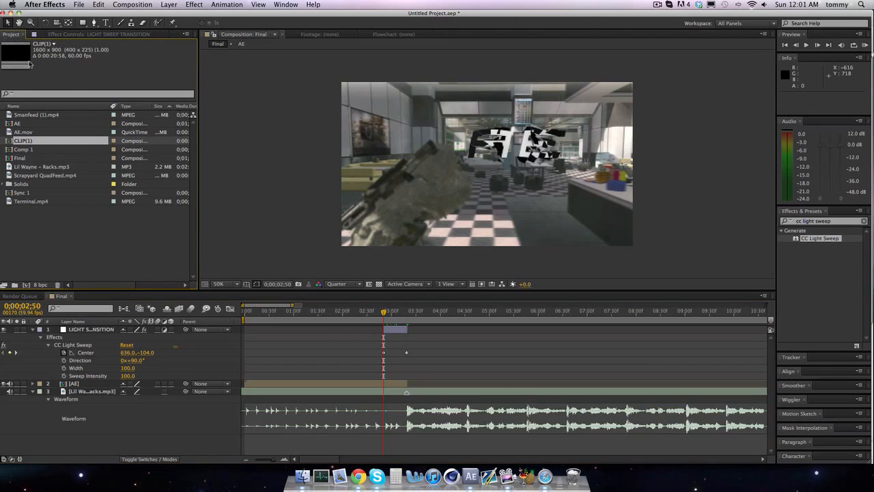
{"action": "left_click", "coordinate": [38, 175]}
{"action": "mouse_move", "coordinate": [36, 176]}
{"action": "left_mouse_down"}
{"action": "mouse_move", "coordinate": [171, 437]}
{"action": "mouse_move", "coordinate": [287, 382]}
{"action": "mouse_move", "coordinate": [356, 378]}
{"action": "left_mouse_up"}
{"action": "left_click_drag", "start_coordinate": [391, 385], "coordinate": [230, 375]}
{"action": "left_click_drag", "start_coordinate": [442, 387], "coordinate": [383, 383]}
{"action": "left_click_drag", "start_coordinate": [454, 389], "coordinate": [407, 384]}
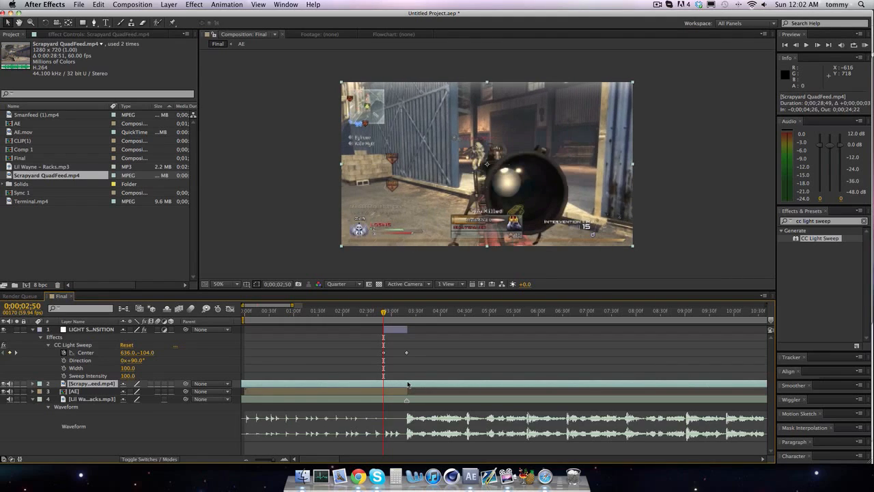
Split the Scrapyard QuadFeed layer at 0;00;02;50 and delete the earlier part.
{"action": "key", "text": "super+shift+d"}
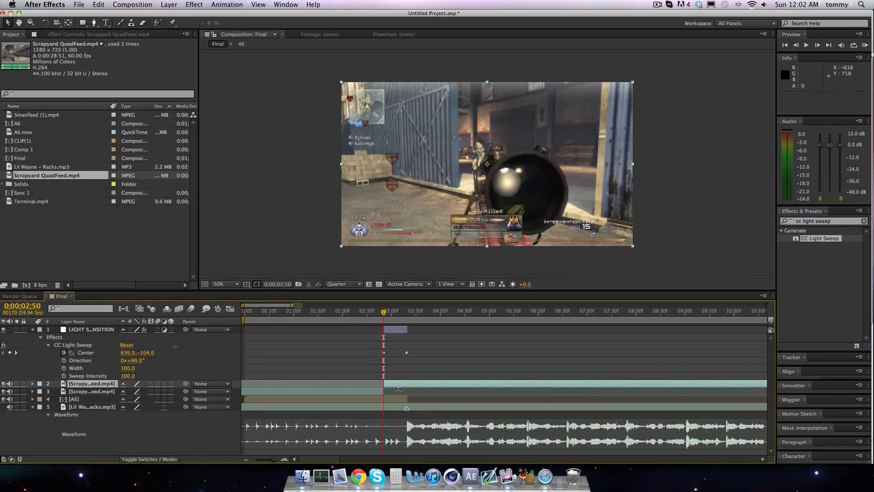
{"action": "left_click", "coordinate": [370, 392]}
{"action": "key", "text": "Delete"}
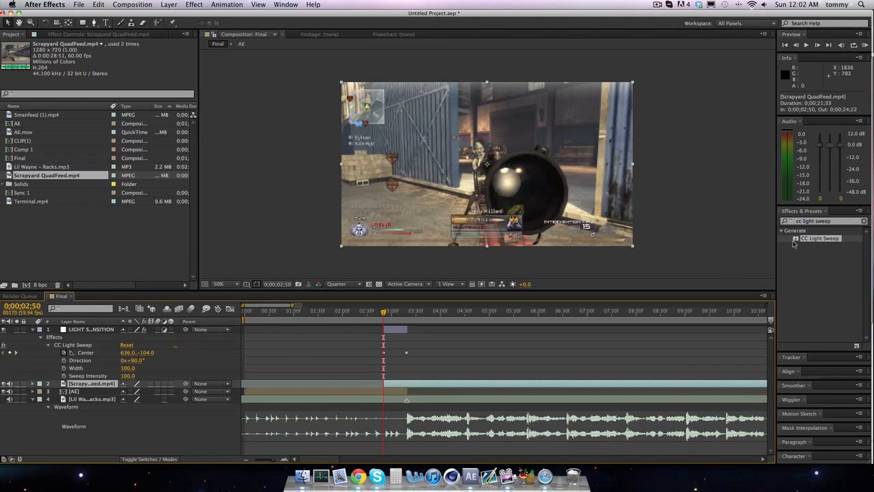
Apply Twixtor Pro to the Scrapyard QuadFeed layer and set its input frame rate to 59.94.
{"action": "left_click", "coordinate": [834, 225]}
{"action": "type", "text": "twixtor"}
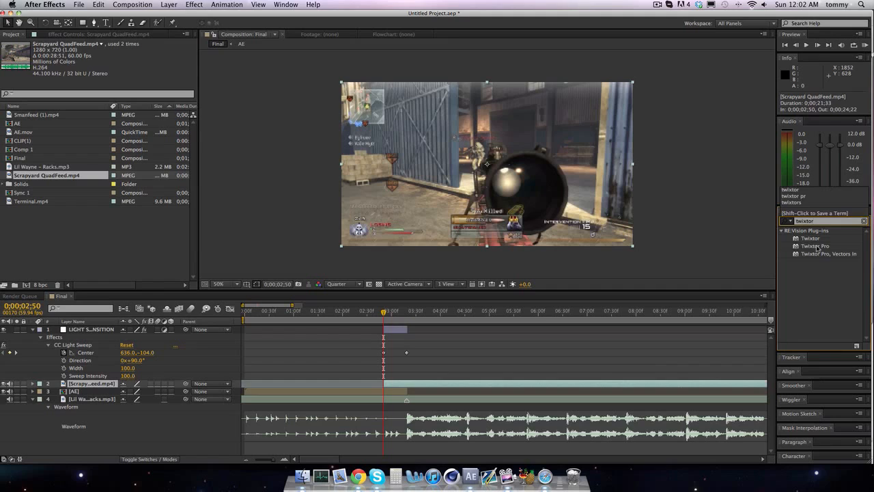
{"action": "left_click_drag", "start_coordinate": [816, 246], "coordinate": [413, 384]}
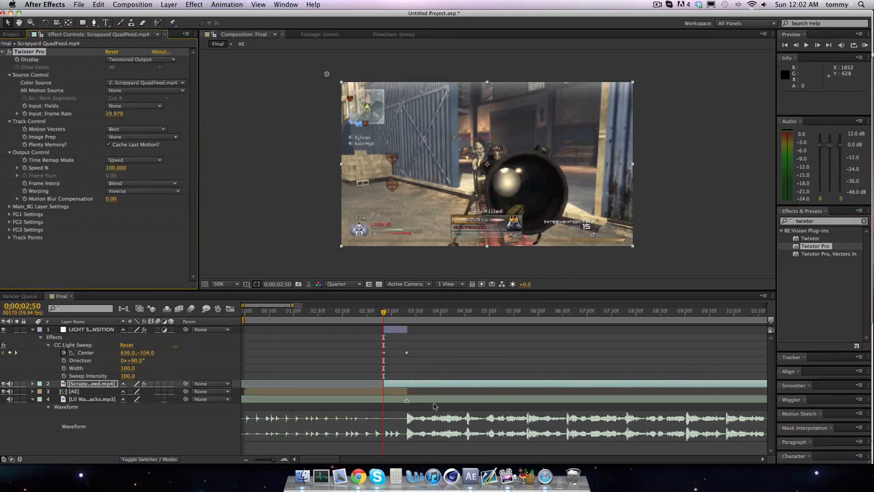
{"action": "left_click", "coordinate": [114, 114]}
{"action": "type", "text": "59"}
{"action": "key", "text": "Return"}
Keyframe Twixtor's Speed % down to 10 just after the clip's start, and add a holding keyframe at 0;00;03;15.
{"action": "key", "text": "Page_Down"}
{"action": "left_click", "coordinate": [114, 168]}
{"action": "type", "text": "10"}
{"action": "key", "text": "Return"}
{"action": "key", "text": "space"}
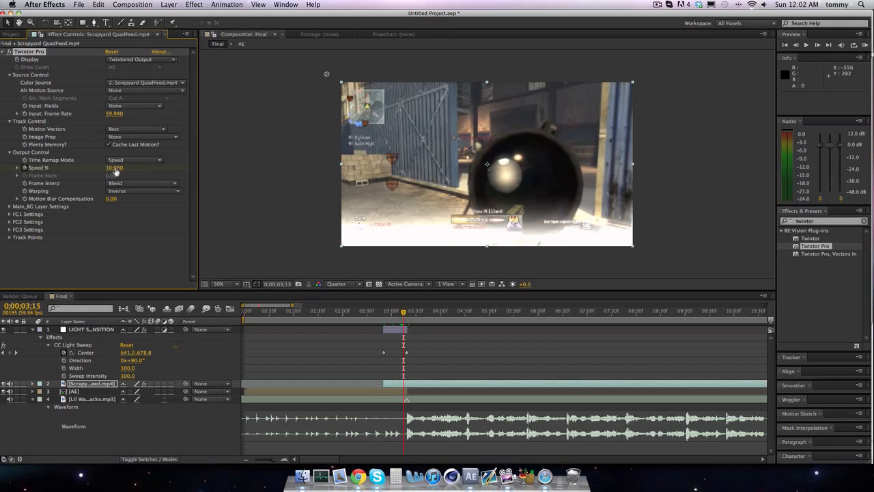
{"action": "key", "text": "u"}
{"action": "left_click", "coordinate": [9, 400]}
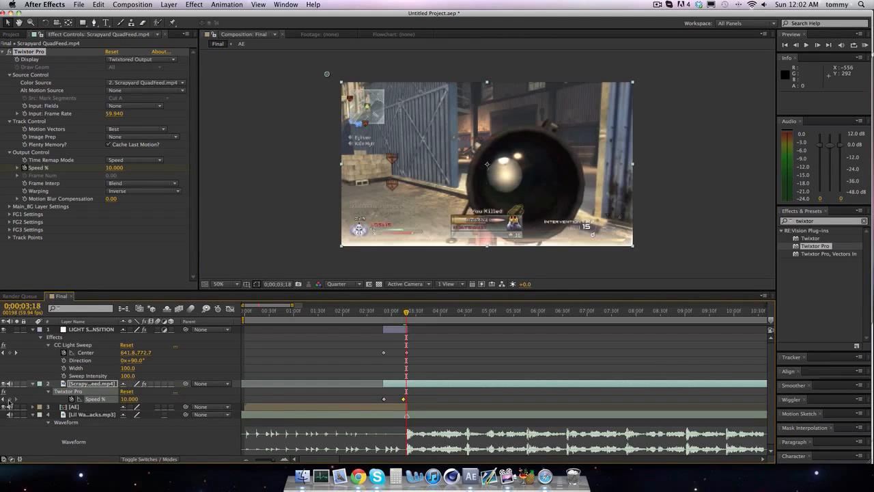
Keyframe the Scrapyard clip's Twixtor Speed % at 400 at 0;00;03;19.
{"action": "left_click", "coordinate": [127, 399]}
{"action": "type", "text": "200"}
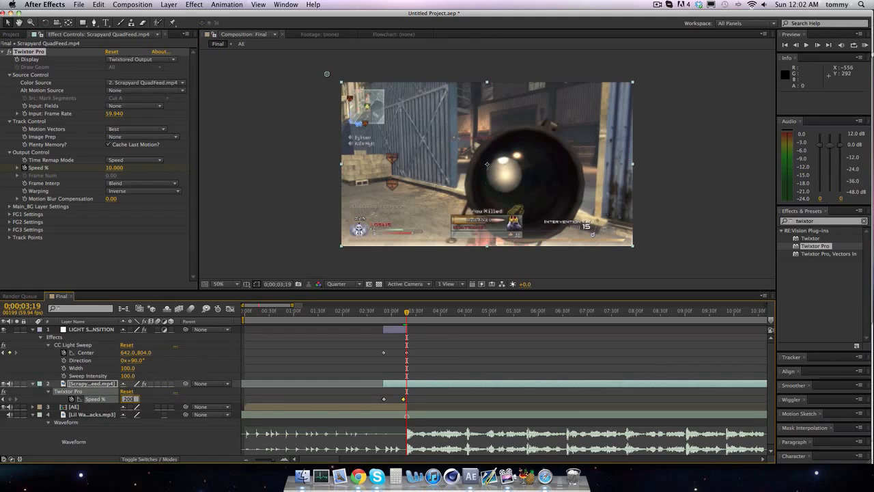
{"action": "key", "text": "Return"}
{"action": "left_click", "coordinate": [131, 400]}
{"action": "type", "text": "400"}
{"action": "key", "text": "Return"}
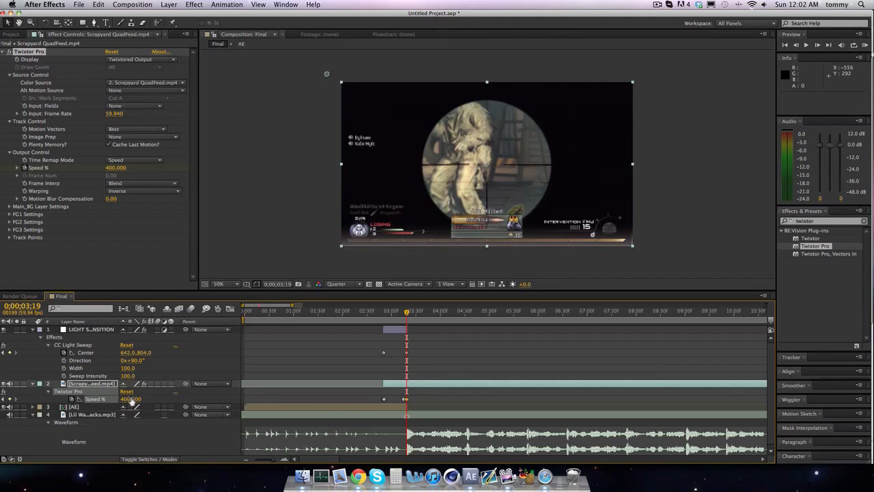
Split the Scrapyard QuadFeed and AE layers at 0;00;03;19 and delete both remainders.
{"action": "key", "text": "super+shift+d"}
{"action": "key", "text": "Delete"}
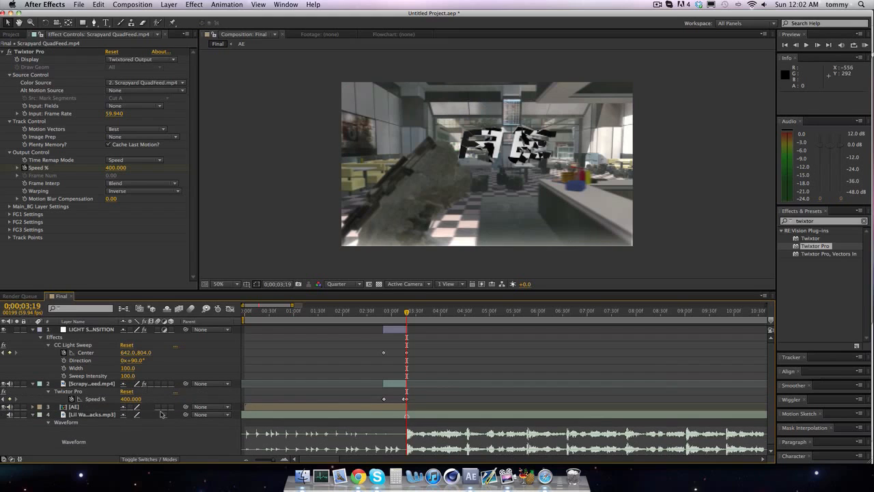
{"action": "left_click", "coordinate": [396, 408]}
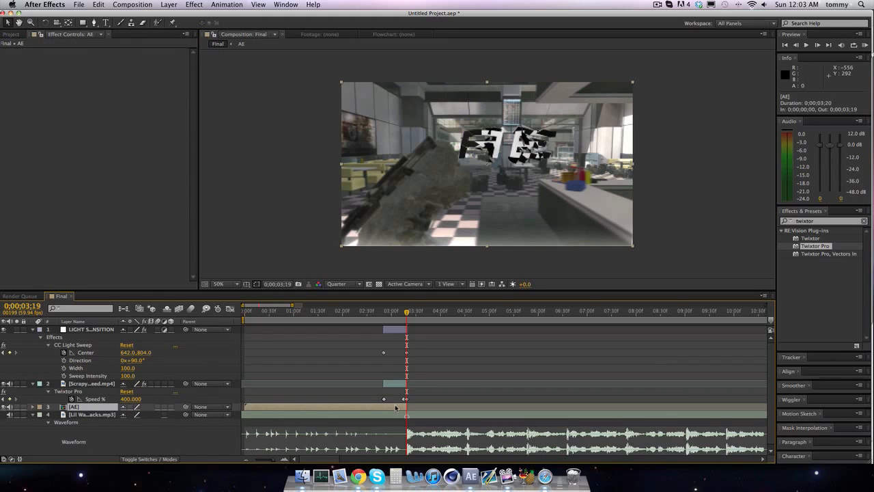
{"action": "key", "text": "super+shift+d"}
{"action": "key", "text": "Delete"}
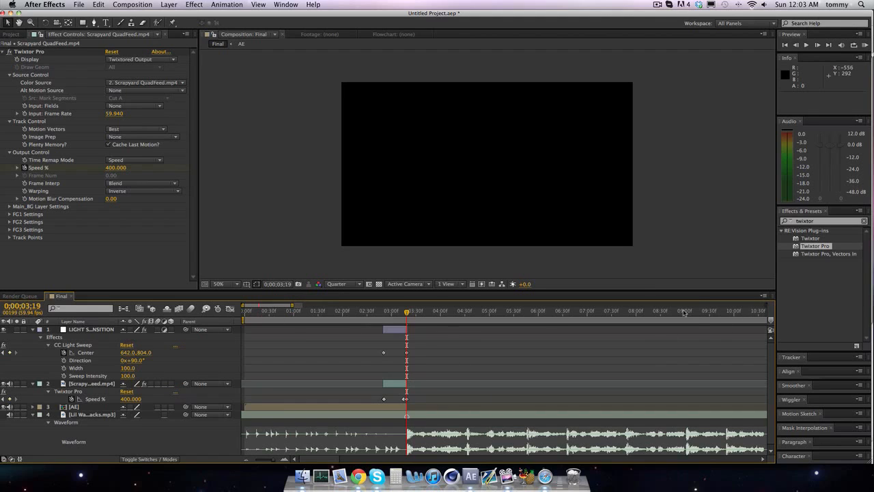
Set the work area to run from 0;00;02;38 to 0;00;05;27 around the transition.
{"action": "left_click_drag", "start_coordinate": [295, 305], "coordinate": [774, 311]}
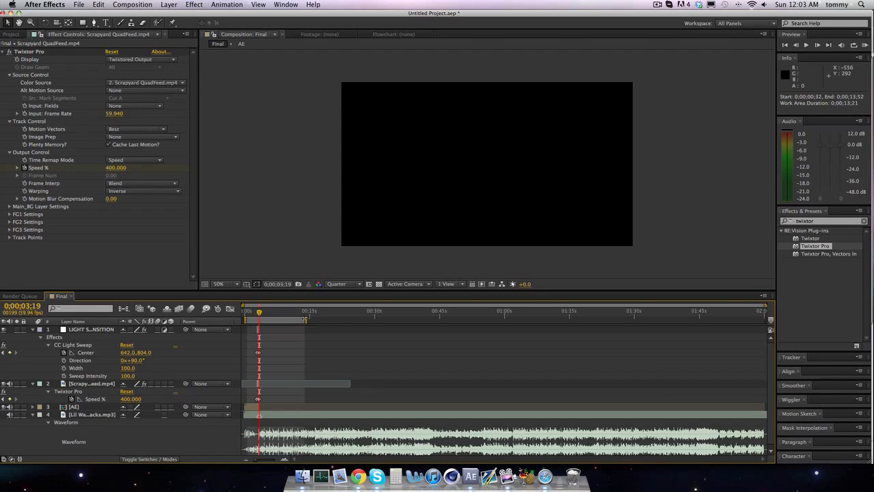
{"action": "left_click_drag", "start_coordinate": [304, 319], "coordinate": [269, 319]}
{"action": "left_click_drag", "start_coordinate": [766, 306], "coordinate": [307, 306]}
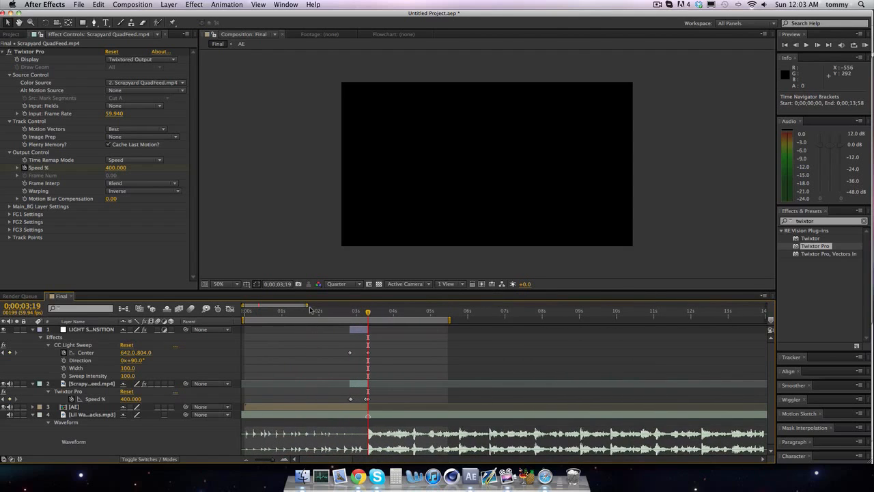
{"action": "left_click_drag", "start_coordinate": [367, 312], "coordinate": [349, 312]}
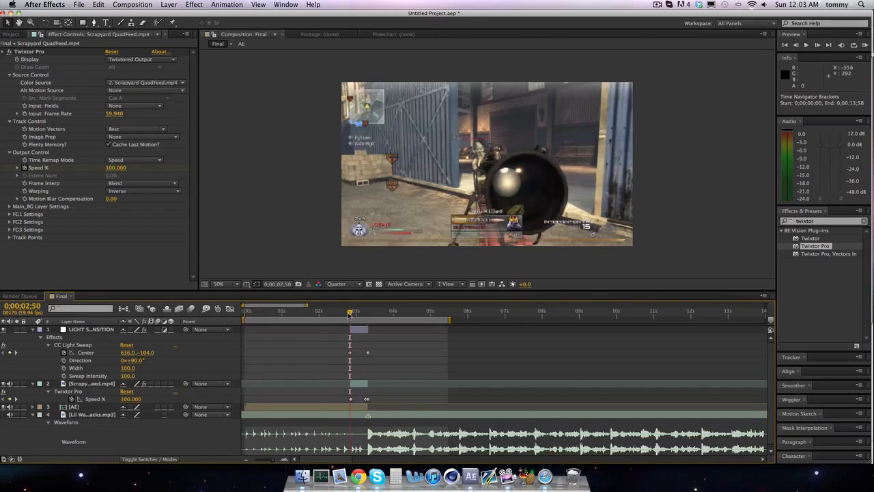
{"action": "left_click_drag", "start_coordinate": [244, 318], "coordinate": [355, 312]}
At 0;00;02;50, move the Scrapyard clip above the frame to 640, -390 and start keyframing its Position.
{"action": "left_click", "coordinate": [353, 312]}
{"action": "key", "text": "Page_Up"}
{"action": "key", "text": "Page_Up"}
{"action": "key", "text": "Page_Up"}
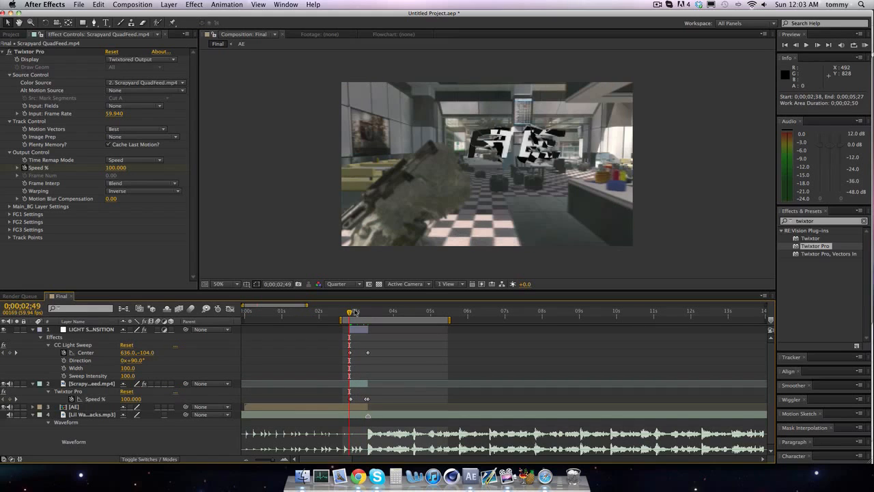
{"action": "key", "text": "Page_Down"}
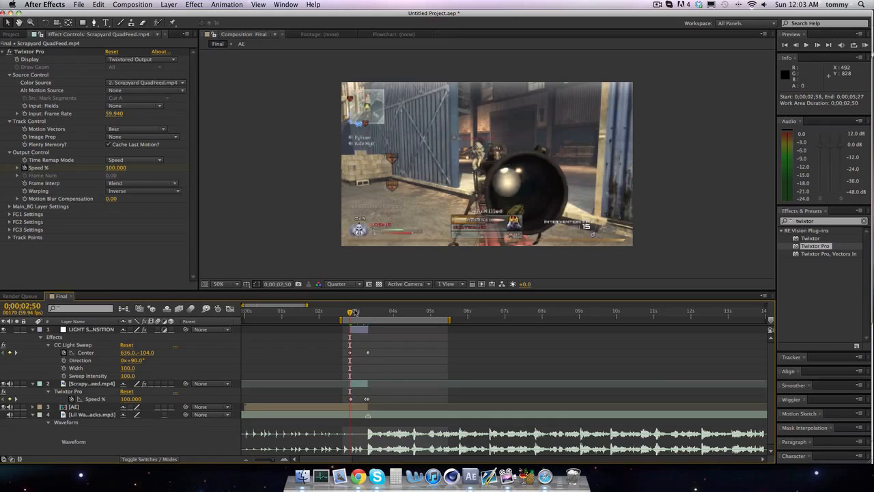
{"action": "left_click", "coordinate": [360, 384]}
{"action": "key", "text": "p"}
{"action": "left_click_drag", "start_coordinate": [144, 391], "coordinate": [109, 391]}
{"action": "left_click_drag", "start_coordinate": [2, 198], "coordinate": [1, 196]}
{"action": "left_click", "coordinate": [55, 392]}
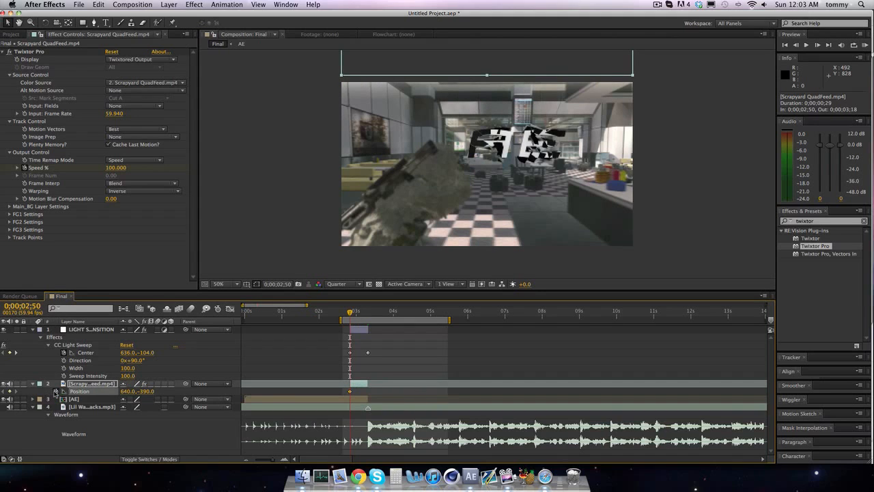
Seven frames after the first Position keyframe, lower the Scrapyard clip to 640, -253 and advance toward the transition's end.
{"action": "key", "text": "Page_Down"}
{"action": "key", "text": "Page_Down"}
{"action": "key", "text": "Page_Down"}
{"action": "key", "text": "Page_Down"}
{"action": "key", "text": "Page_Down"}
{"action": "key", "text": "Page_Down"}
{"action": "key", "text": "Page_Down"}
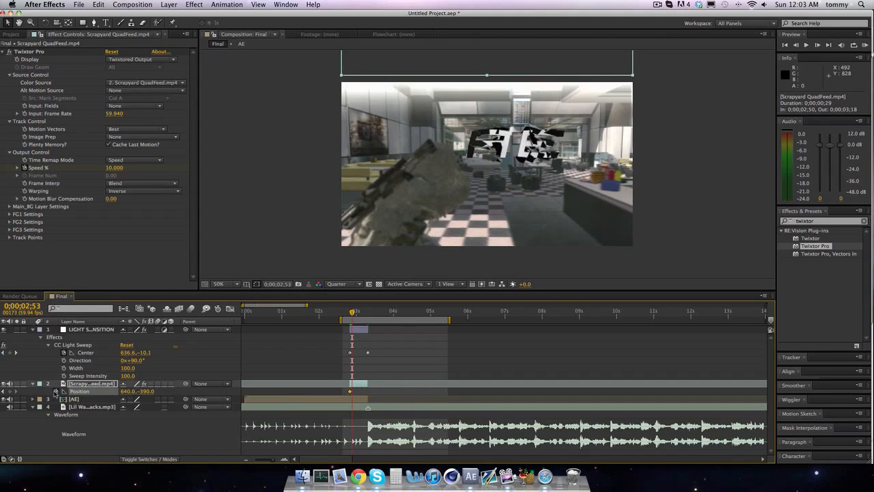
{"action": "left_click_drag", "start_coordinate": [148, 392], "coordinate": [195, 398]}
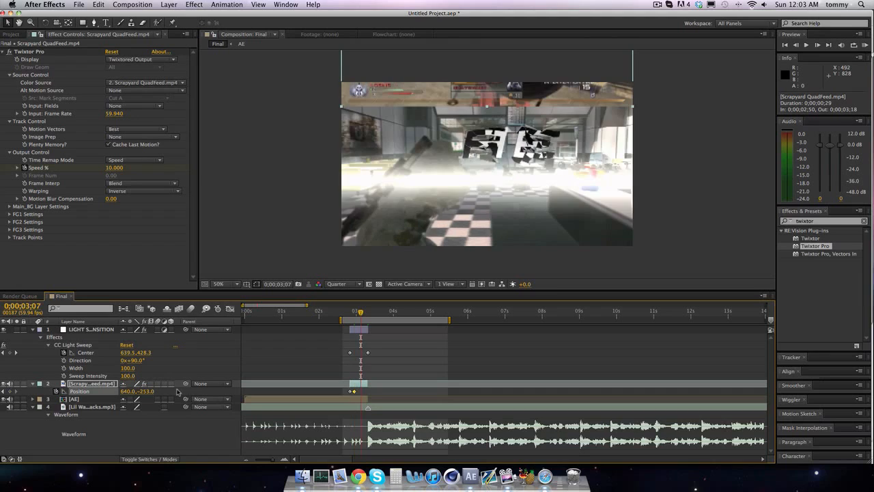
{"action": "key", "text": "k"}
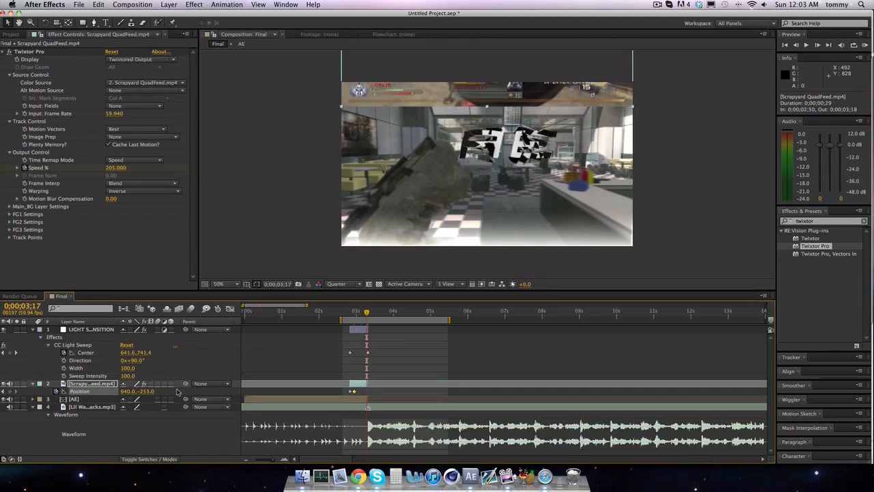
At 0;00;03;15, lower the Scrapyard clip's Position to 640, 316.
{"action": "key", "text": "Page_Up"}
{"action": "key", "text": "Page_Up"}
{"action": "key", "text": "Page_Up"}
{"action": "key", "text": "Page_Down"}
{"action": "left_click_drag", "start_coordinate": [150, 396], "coordinate": [211, 396]}
{"action": "left_click_drag", "start_coordinate": [374, 427], "coordinate": [375, 426]}
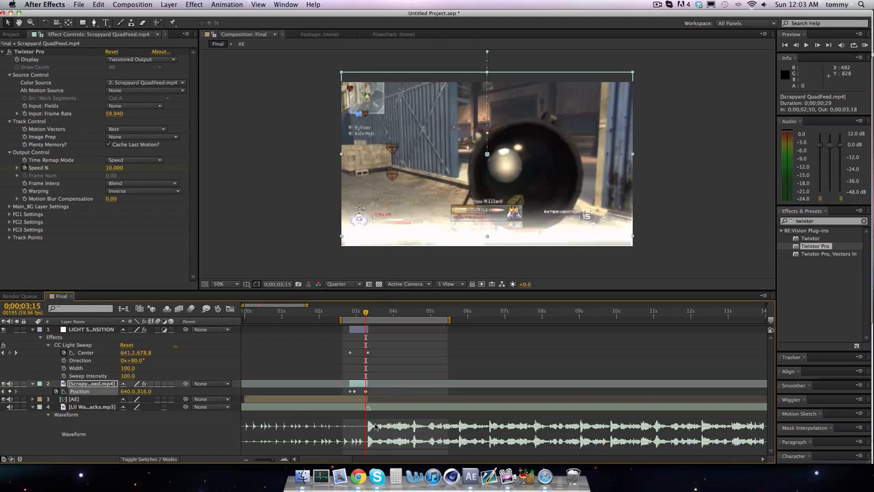
At 0;00;03;18, set the Scrapyard clip's Position to 640, 360 so it fills the frame.
{"action": "key", "text": "Page_Down"}
{"action": "key", "text": "Page_Down"}
{"action": "key", "text": "Page_Down"}
{"action": "key", "text": "Page_Down"}
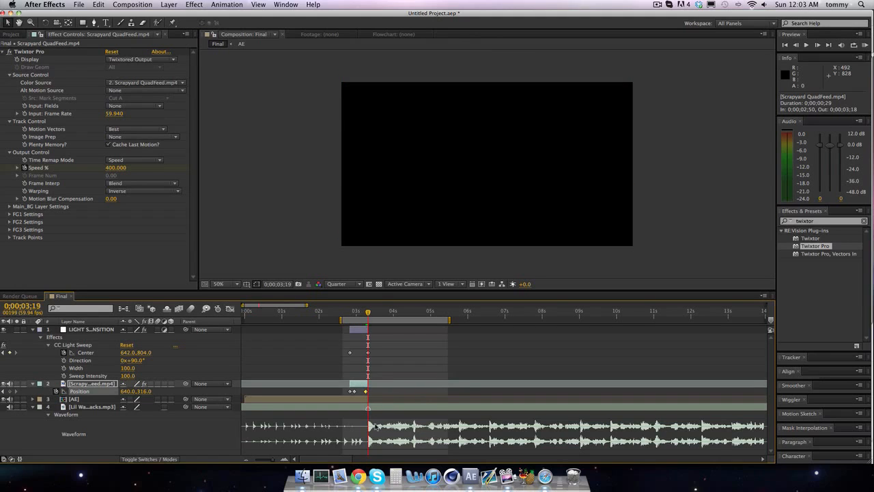
{"action": "key", "text": "Page_Up"}
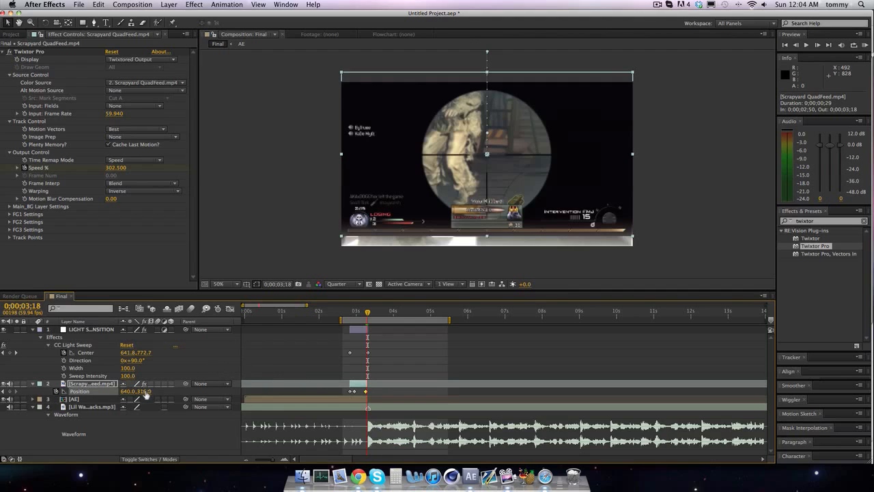
{"action": "left_click_drag", "start_coordinate": [140, 391], "coordinate": [162, 394]}
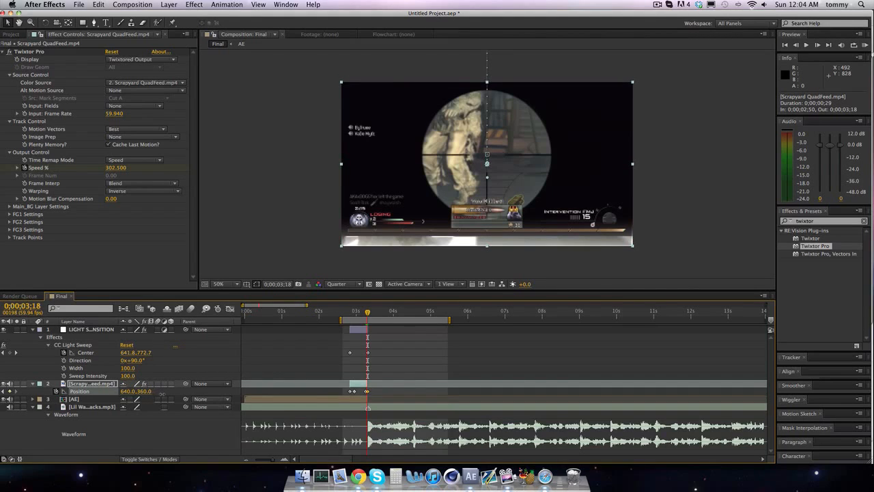
{"action": "left_click", "coordinate": [145, 391]}
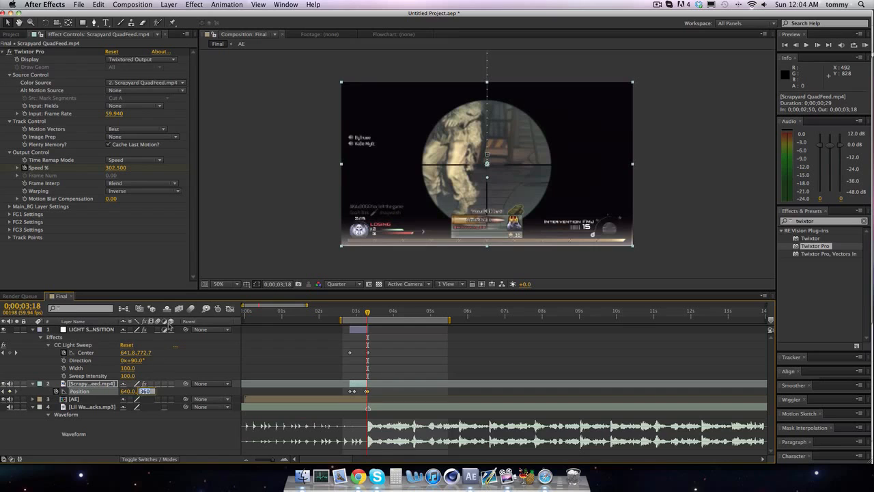
{"action": "left_click", "coordinate": [168, 255]}
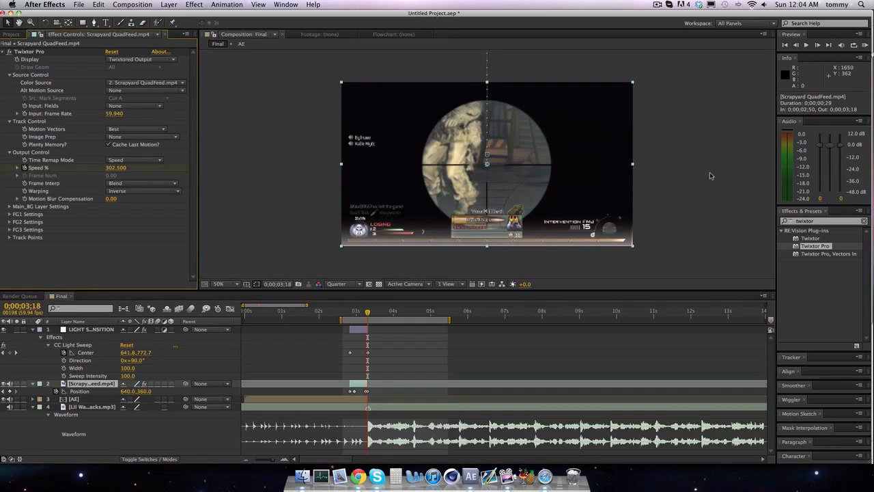
Preview the transition, and at 0;00;02;50 start keyframing the AE layer's Position at 640, 360.
{"action": "left_click", "coordinate": [866, 44]}
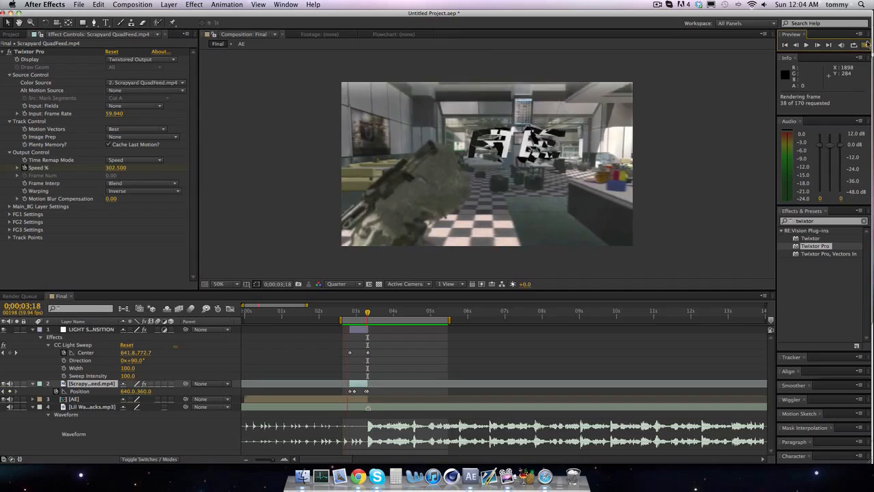
{"action": "left_click", "coordinate": [866, 43]}
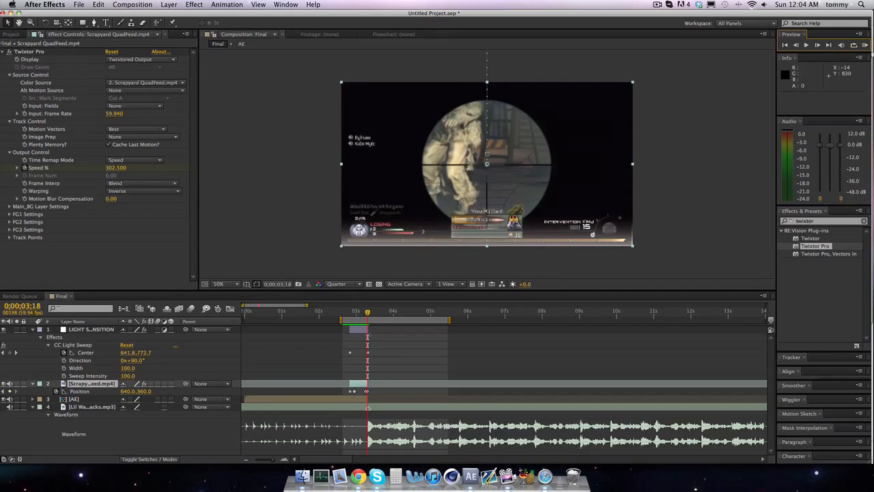
{"action": "left_click_drag", "start_coordinate": [350, 313], "coordinate": [351, 313]}
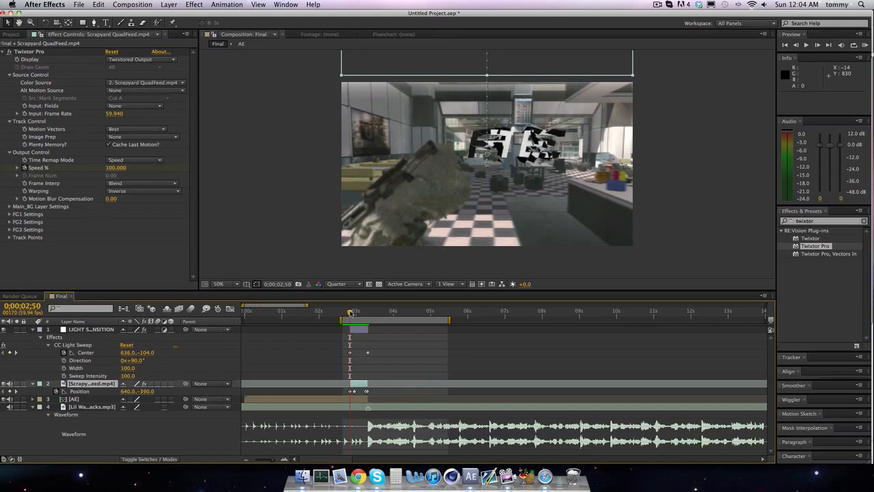
{"action": "left_click", "coordinate": [345, 400]}
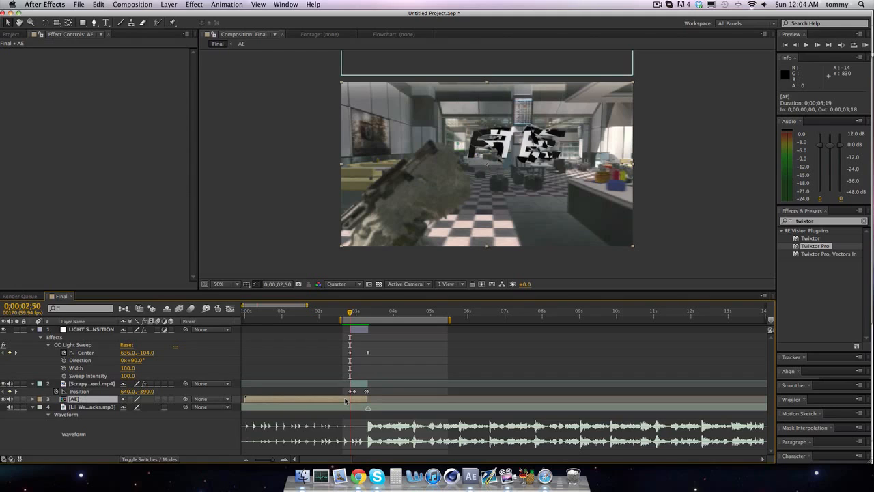
{"action": "key", "text": "p"}
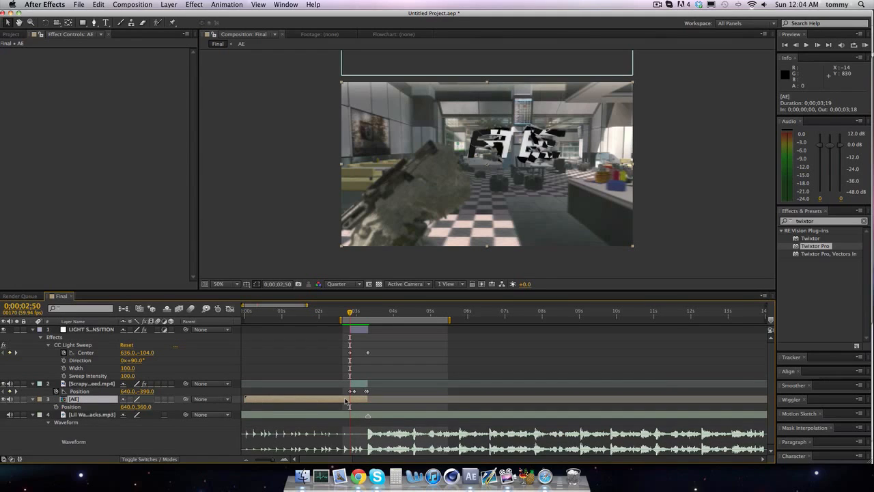
{"action": "key", "text": "p"}
{"action": "key", "text": "p"}
{"action": "left_click", "coordinate": [56, 406]}
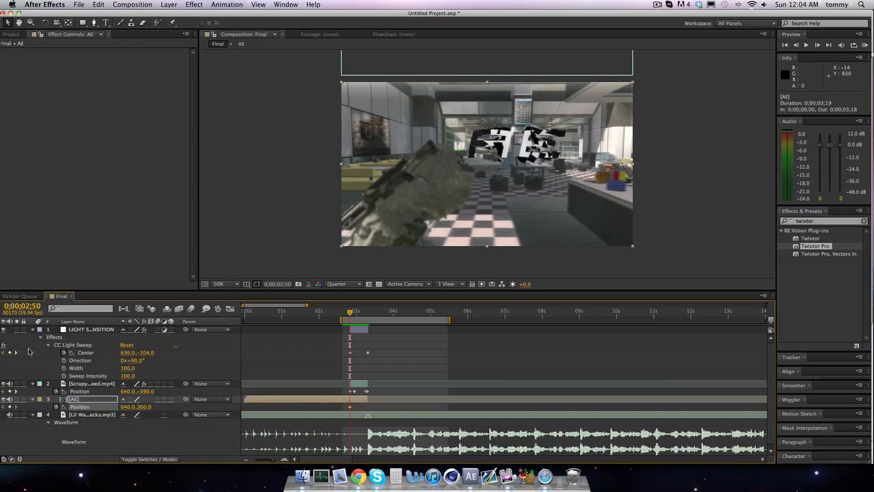
At 0;00;03;10, move the AE layer down to Position 640, 876 beneath the light sweep.
{"action": "key", "text": "shift+Page_Down"}
{"action": "key", "text": "shift+Page_Down"}
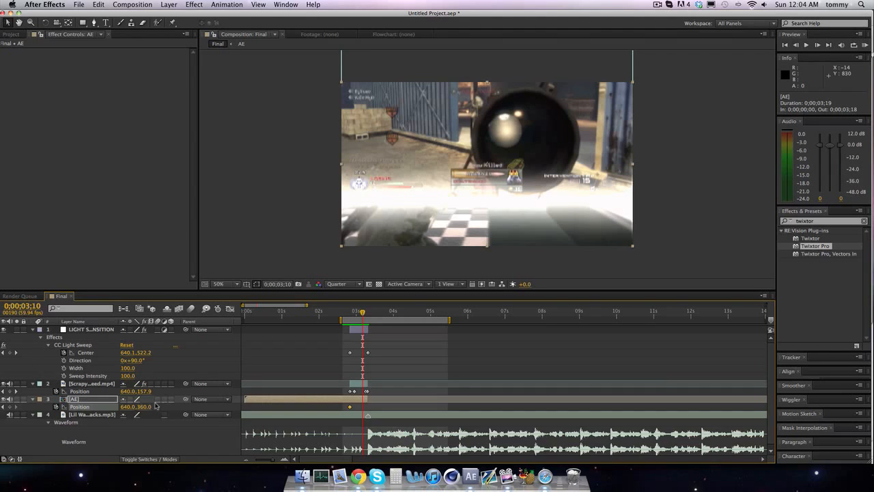
{"action": "left_click_drag", "start_coordinate": [144, 408], "coordinate": [373, 426]}
{"action": "left_click_drag", "start_coordinate": [145, 407], "coordinate": [138, 408]}
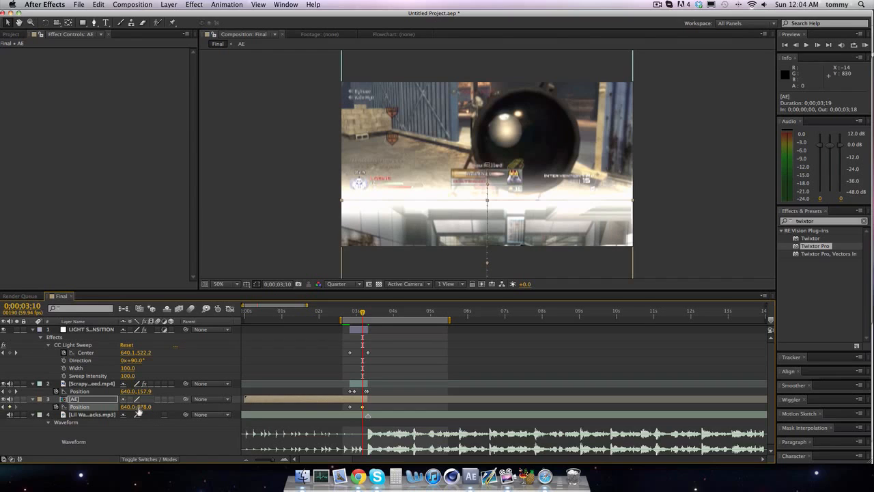
{"action": "left_click", "coordinate": [140, 406]}
{"action": "type", "text": "876"}
{"action": "key", "text": "Return"}
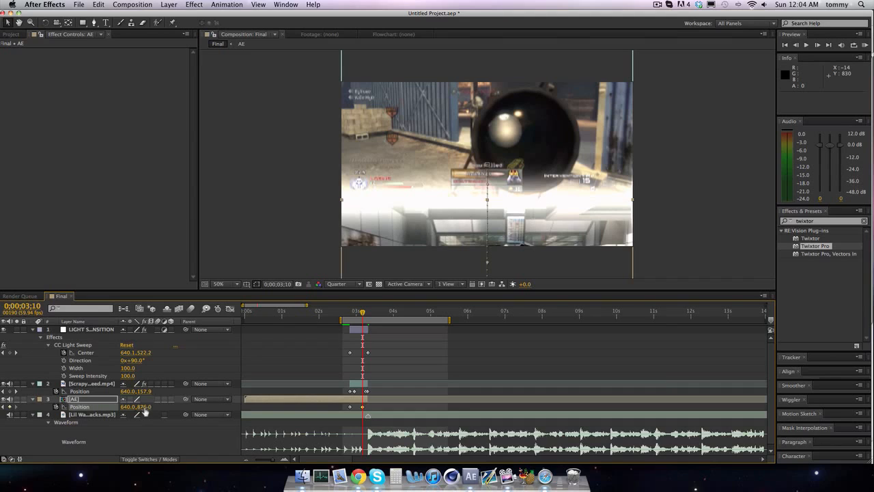
At 0;00;03;13, lower the AE layer to Position 640, 970.
{"action": "key", "text": "Page_Down"}
{"action": "key", "text": "Page_Down"}
{"action": "key", "text": "Page_Down"}
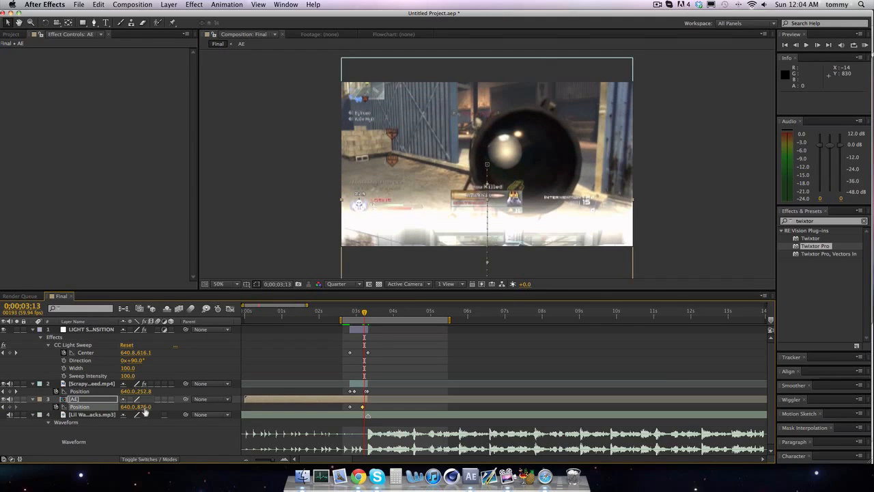
{"action": "left_click_drag", "start_coordinate": [144, 407], "coordinate": [192, 411]}
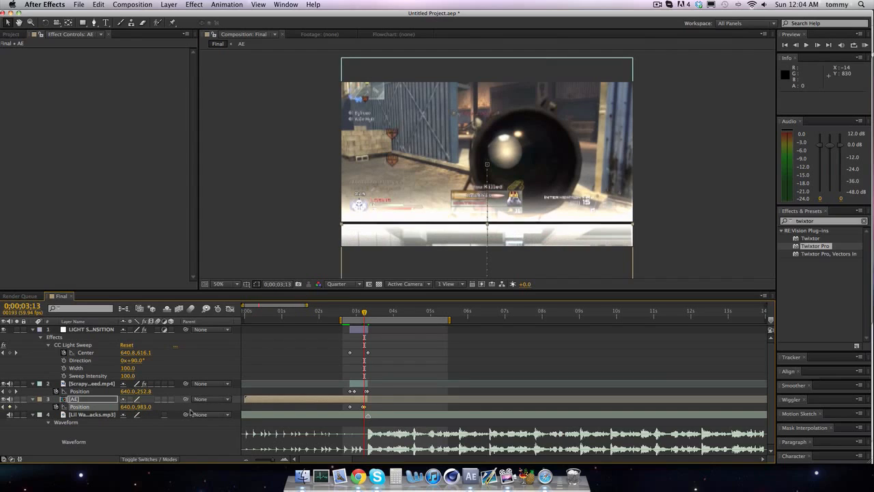
{"action": "left_click_drag", "start_coordinate": [139, 408], "coordinate": [66, 408]}
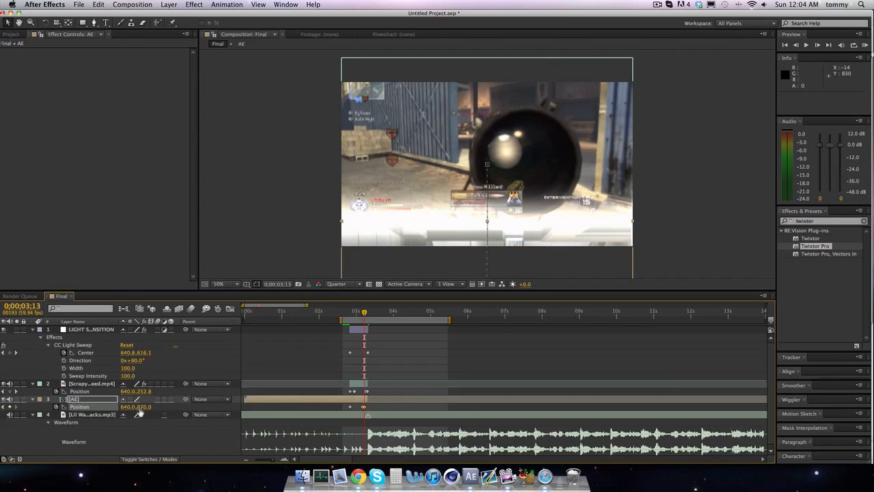
Push the AE layer out below the frame with Position 640, 1074 at 0;00;03;17 and 640, 1085 at 0;00;03;18.
{"action": "key", "text": "Page_Down"}
{"action": "key", "text": "Page_Down"}
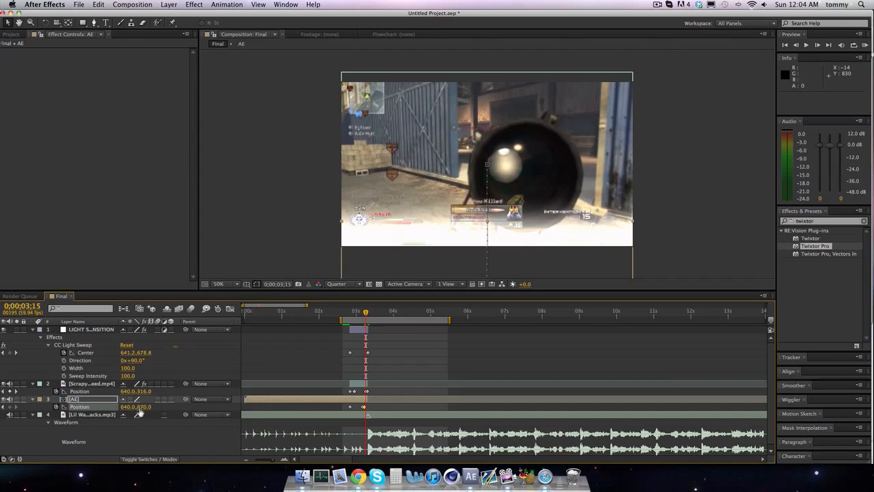
{"action": "key", "text": "Page_Down"}
{"action": "key", "text": "Page_Down"}
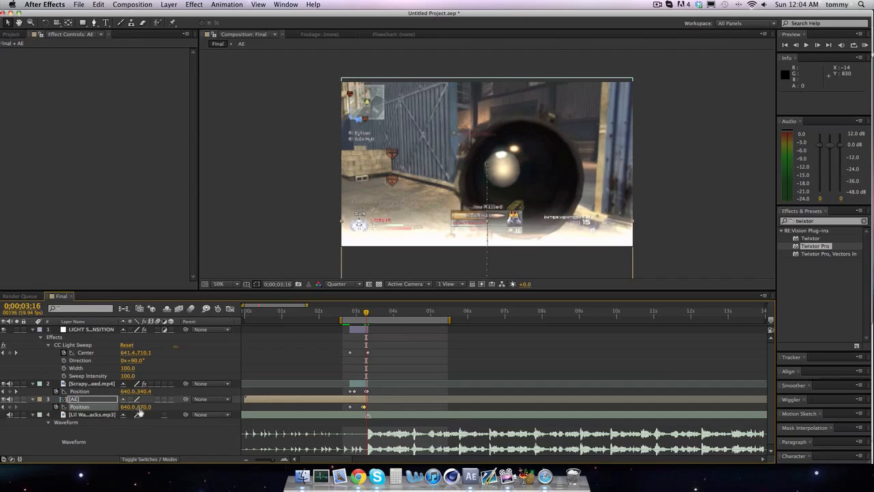
{"action": "left_click_drag", "start_coordinate": [140, 408], "coordinate": [185, 408]}
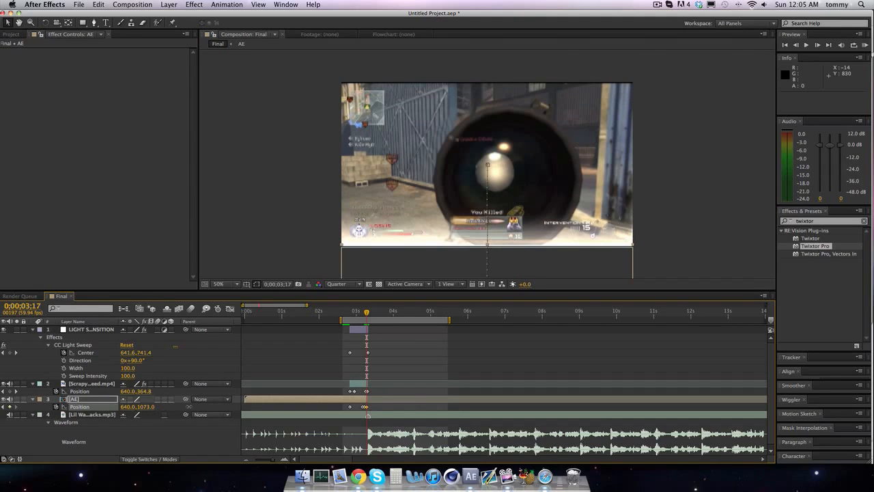
{"action": "key", "text": "Page_Down"}
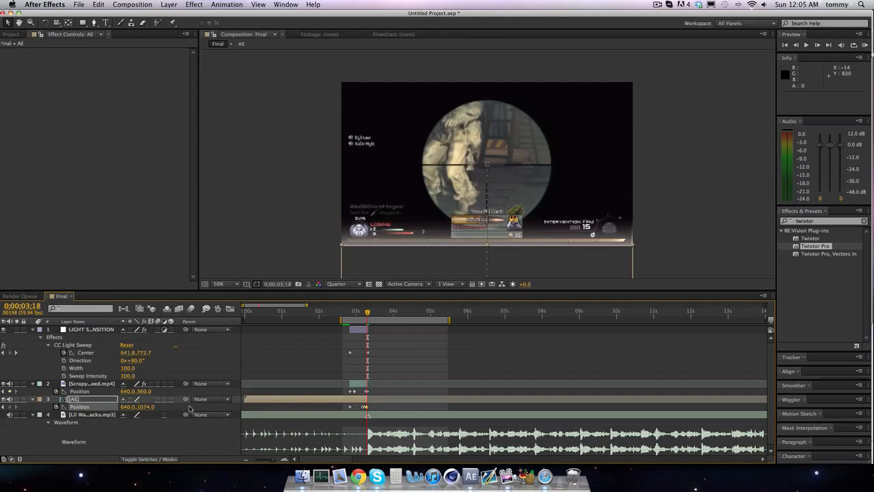
{"action": "left_click_drag", "start_coordinate": [144, 407], "coordinate": [151, 408]}
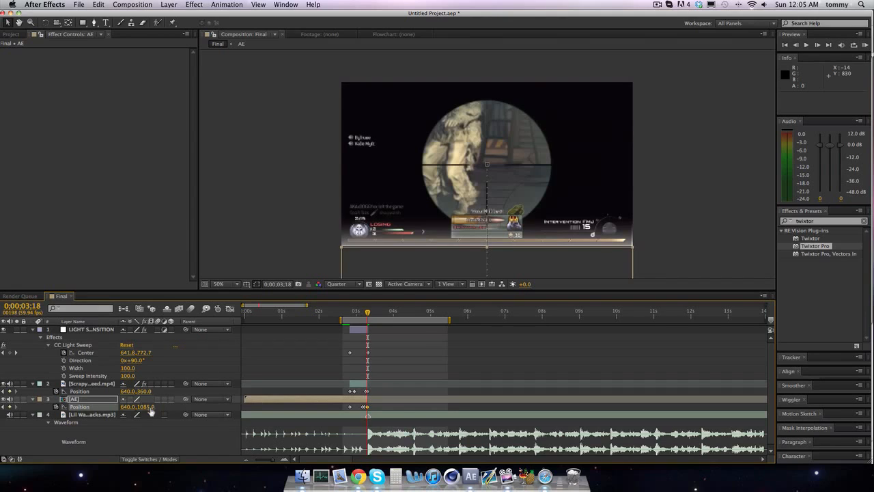
Preview the transition, and at 0;00;02;58 close the black gap by raising the AE layer to Position 640, 496.4.
{"action": "left_click", "coordinate": [864, 46]}
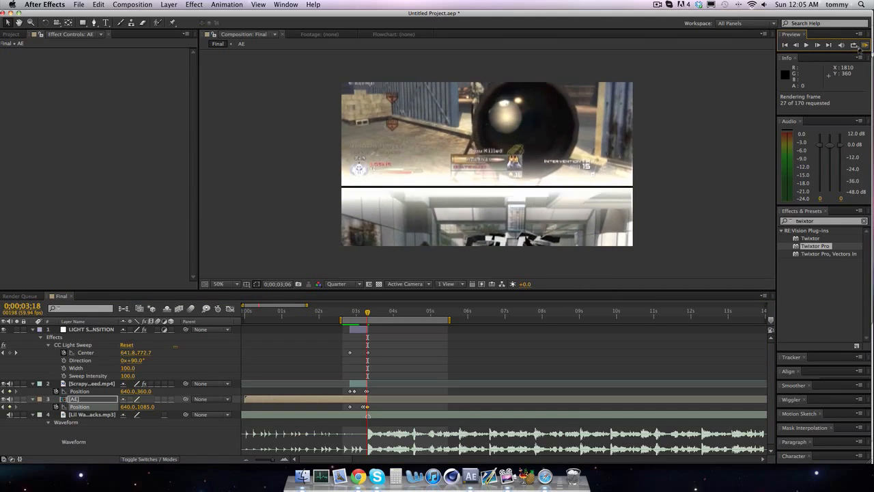
{"action": "left_click_drag", "start_coordinate": [360, 312], "coordinate": [356, 313]}
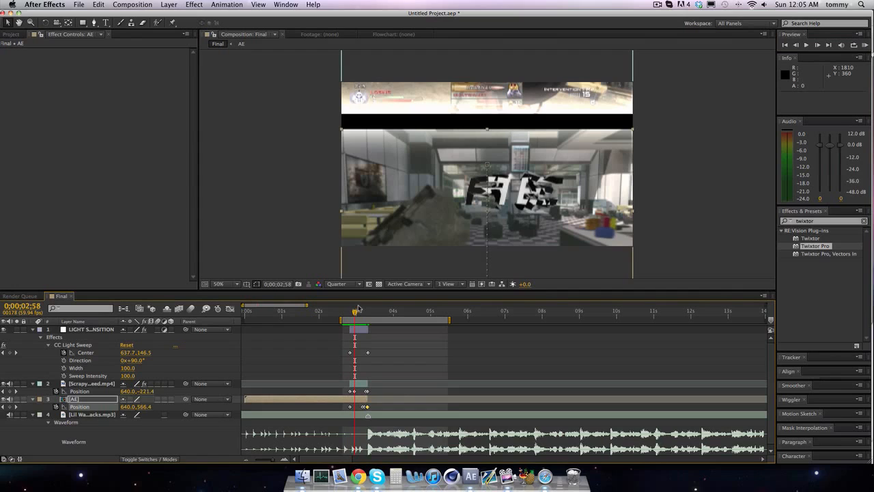
{"action": "mouse_move", "coordinate": [141, 406]}
{"action": "left_mouse_down"}
{"action": "mouse_move", "coordinate": [118, 399]}
{"action": "mouse_move", "coordinate": [141, 408]}
{"action": "left_mouse_up"}
{"action": "left_click", "coordinate": [141, 407]}
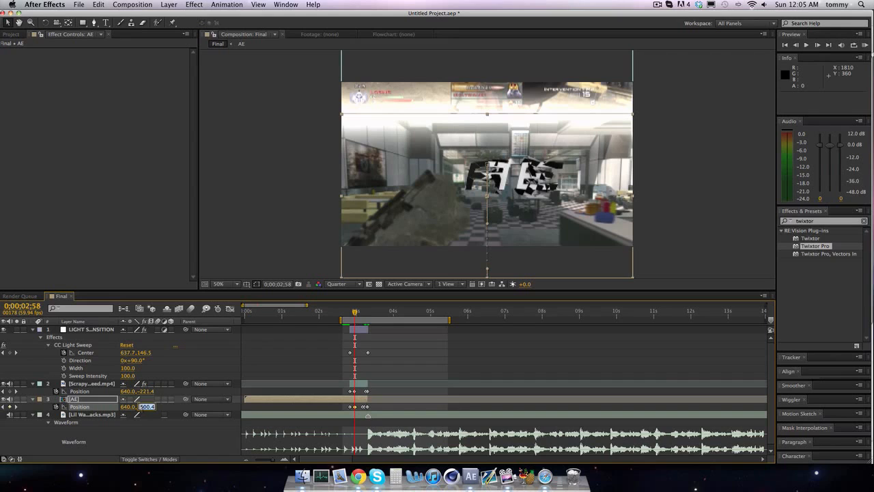
{"action": "left_click", "coordinate": [159, 459]}
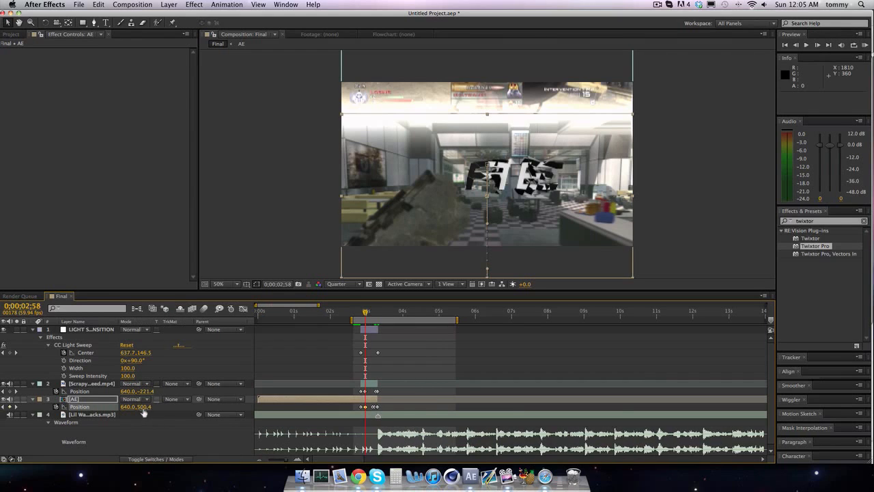
{"action": "left_click_drag", "start_coordinate": [140, 407], "coordinate": [143, 412]}
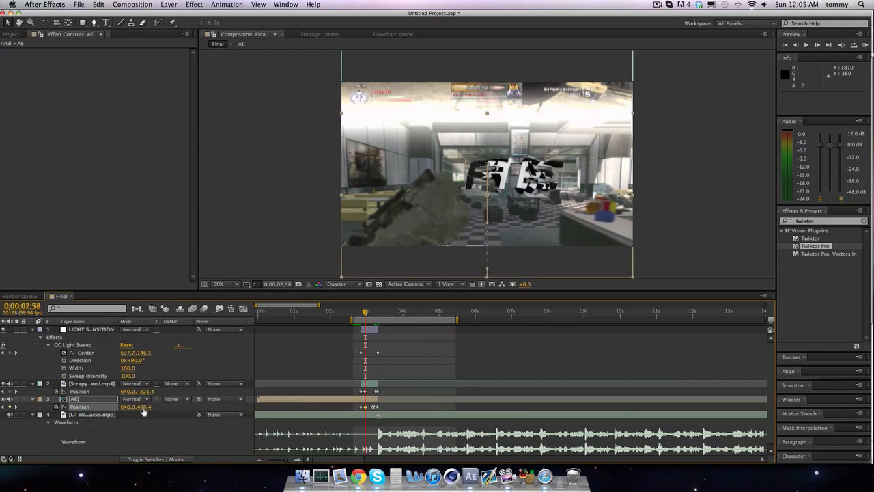
Go back about three frames and adjust the AE layer's Position to hide the gap below the light sweep.
{"action": "key", "text": "Page_Up"}
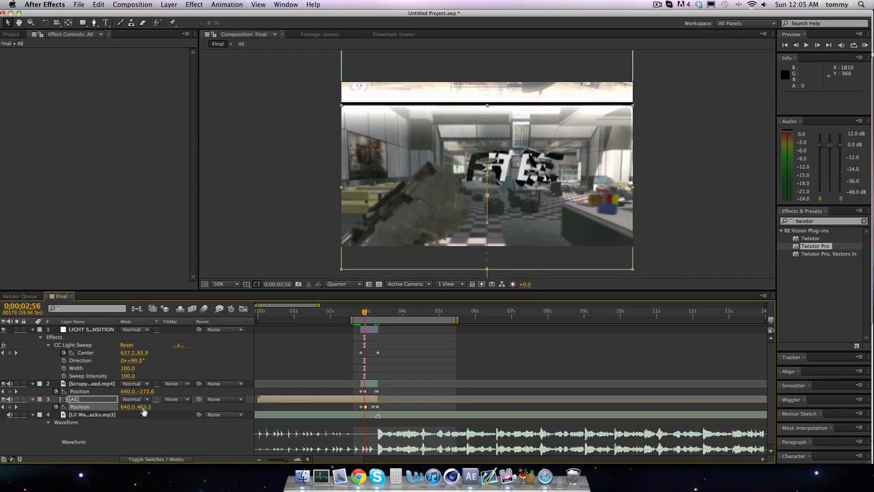
{"action": "key", "text": "Page_Up"}
{"action": "mouse_move", "coordinate": [143, 409]}
{"action": "left_mouse_down"}
{"action": "mouse_move", "coordinate": [134, 408]}
{"action": "mouse_move", "coordinate": [142, 411]}
{"action": "left_mouse_up"}
At 0;00;02;51, lower the Scrapyard clip to Position 640, -360.4 so its bottom edge meets the frame's upper edge.
{"action": "key", "text": "Page_Up"}
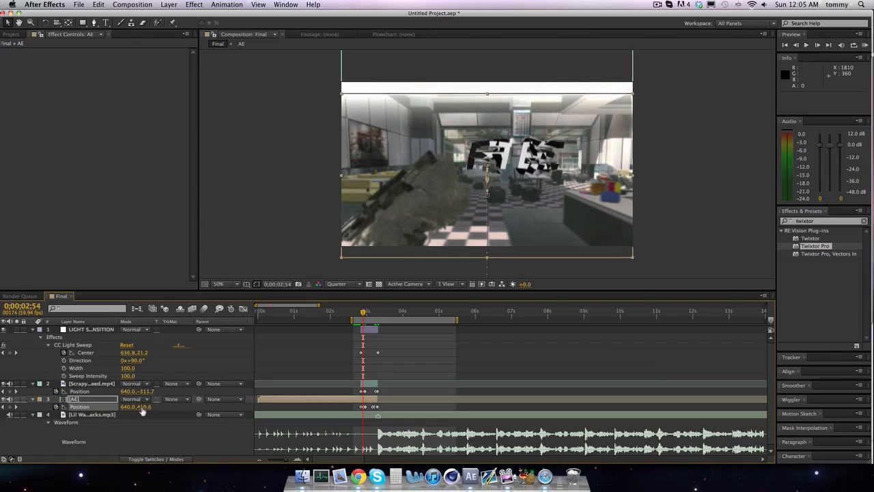
{"action": "key", "text": "Page_Up"}
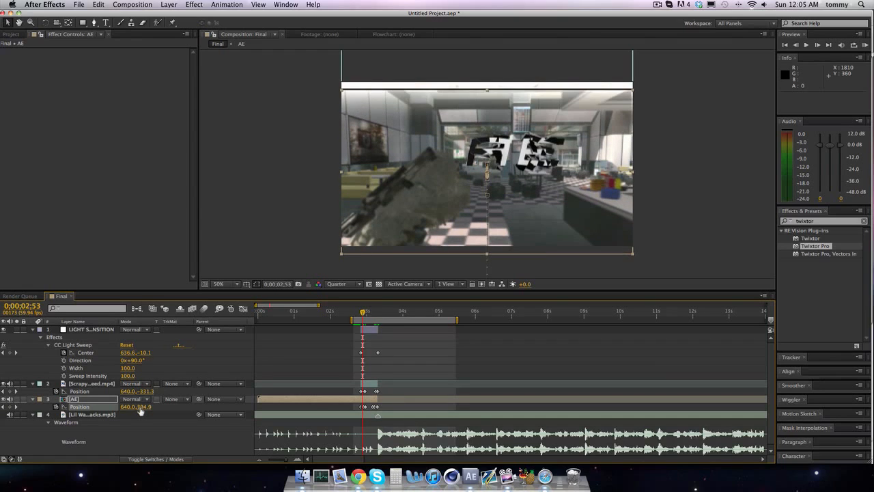
{"action": "key", "text": "Page_Up"}
{"action": "key", "text": "Page_Up"}
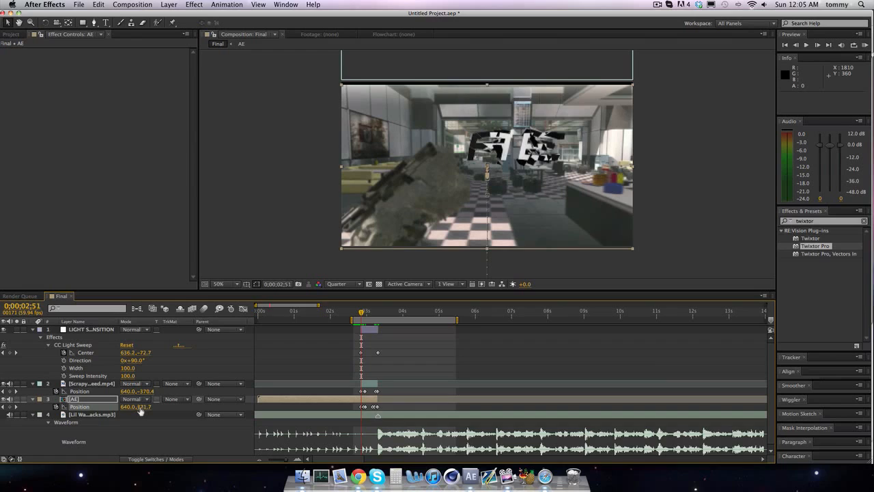
{"action": "key", "text": "Page_Up"}
{"action": "key", "text": "Page_Down"}
{"action": "left_click_drag", "start_coordinate": [144, 391], "coordinate": [155, 391]}
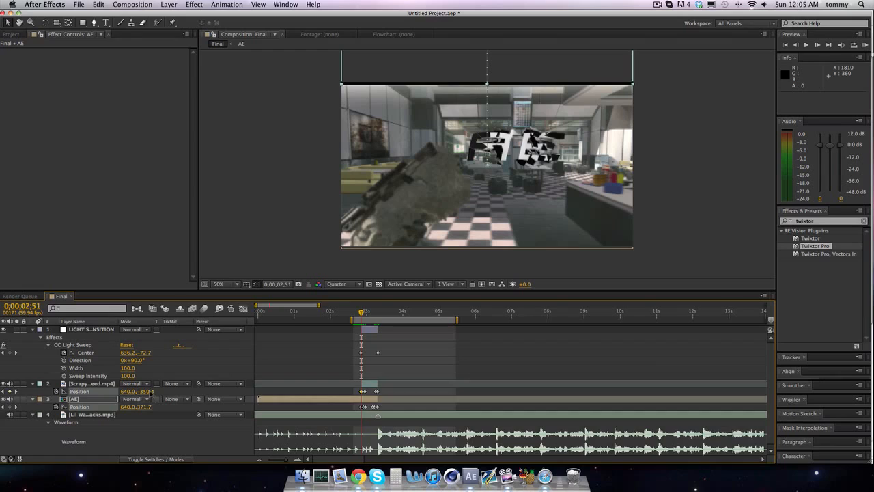
{"action": "left_click", "coordinate": [149, 394]}
{"action": "left_click_drag", "start_coordinate": [151, 392], "coordinate": [152, 393]}
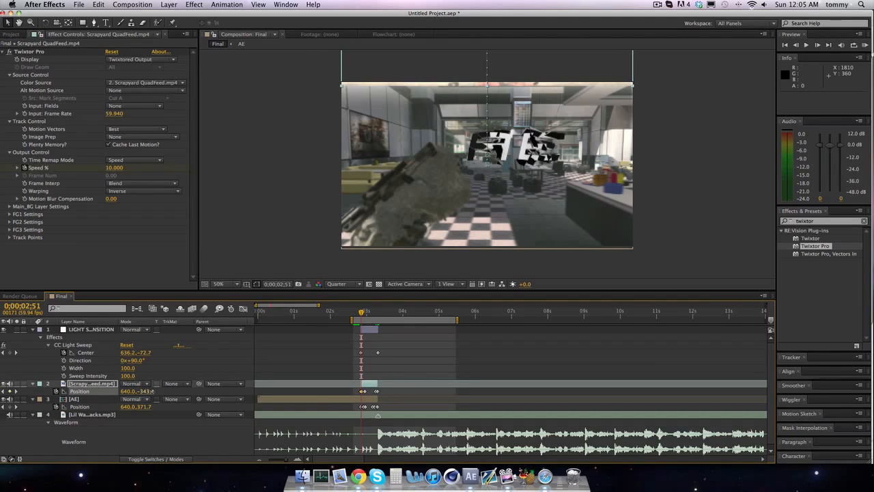
{"action": "left_click_drag", "start_coordinate": [147, 393], "coordinate": [147, 394]}
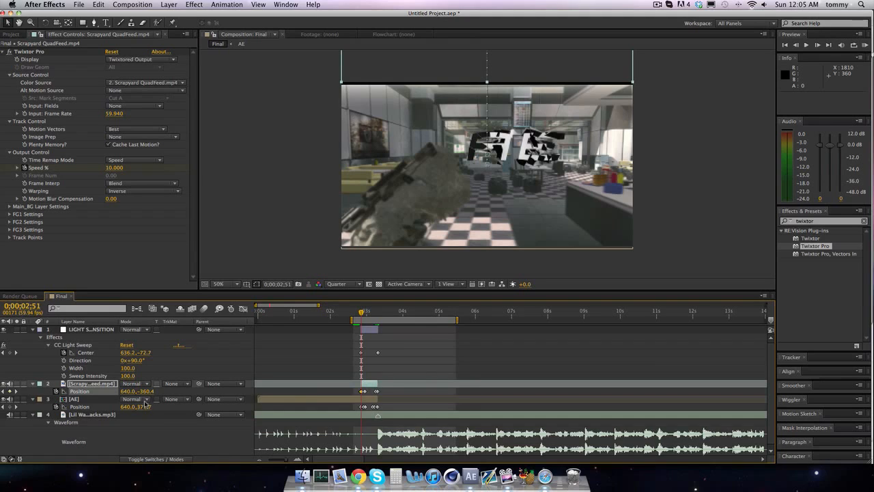
At 0;00;02;51, adjust the AE layer's vertical Position to close the black gap along the frame's upper edge.
{"action": "left_click_drag", "start_coordinate": [144, 408], "coordinate": [137, 408]}
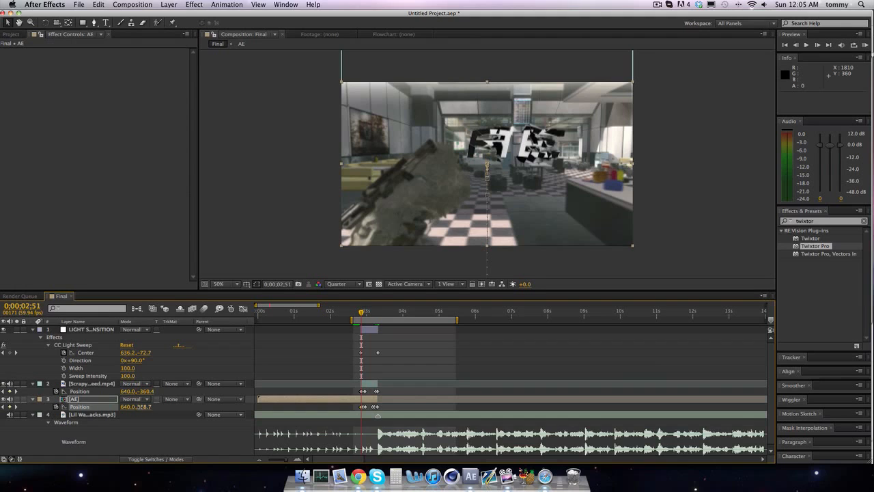
{"action": "left_click_drag", "start_coordinate": [141, 406], "coordinate": [141, 411]}
{"action": "key", "text": "Page_Down"}
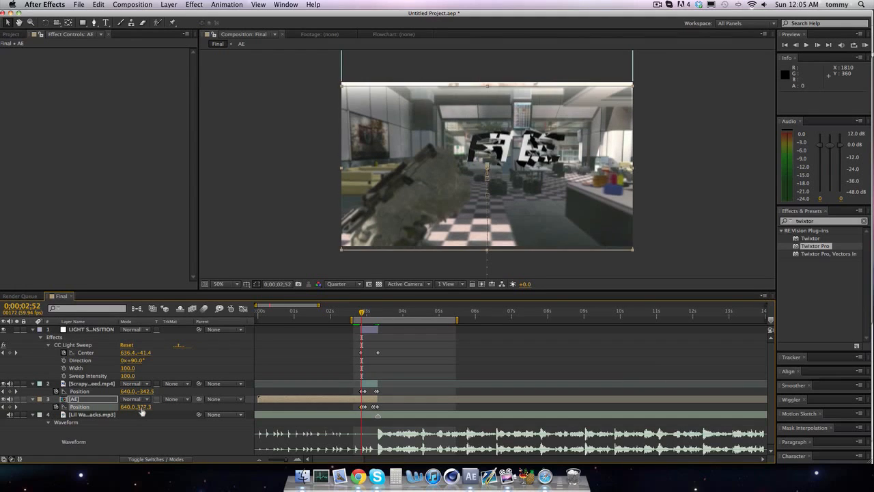
At 0;00;02;57, lower the Scrapyard clip to Position 640, -242 to cover the black line above the AE layer.
{"action": "key", "text": "Page_Down"}
{"action": "key", "text": "Page_Down"}
{"action": "key", "text": "Page_Down"}
{"action": "key", "text": "Page_Down"}
{"action": "key", "text": "Page_Down"}
{"action": "key", "text": "Page_Down"}
{"action": "key", "text": "Page_Down"}
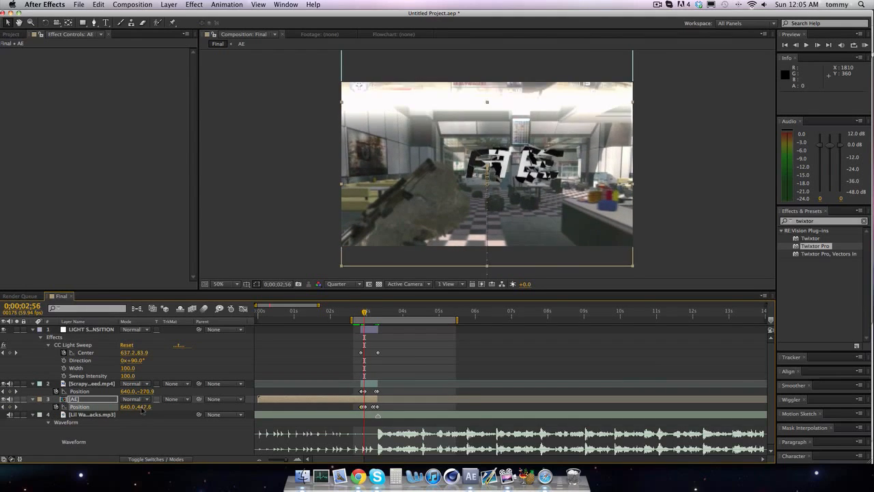
{"action": "key", "text": "Page_Up"}
{"action": "key", "text": "Page_Up"}
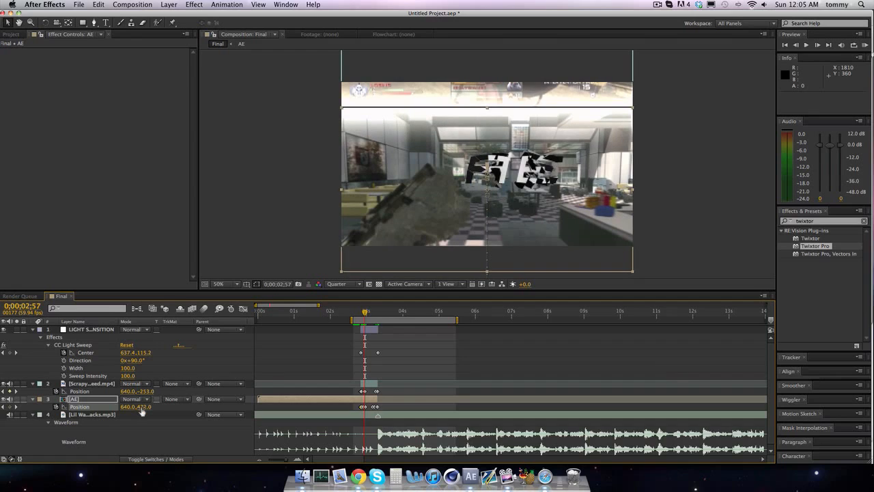
{"action": "left_click_drag", "start_coordinate": [140, 392], "coordinate": [146, 396]}
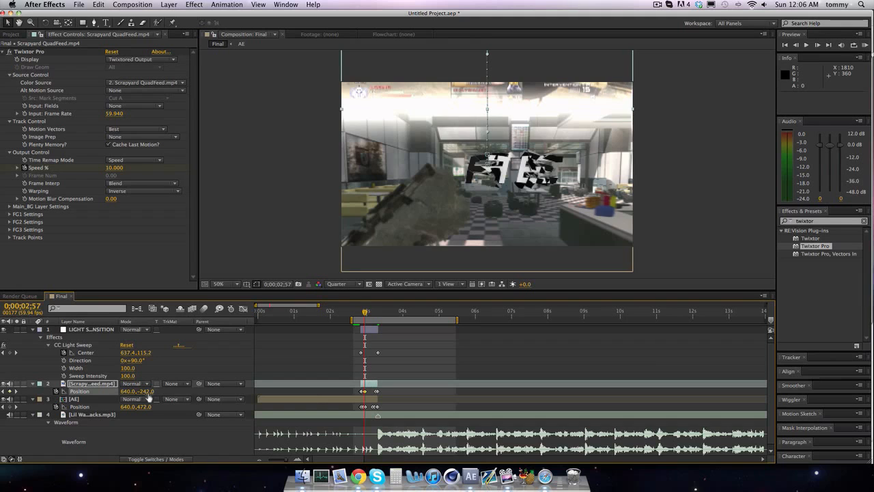
Examine the transition frame by frame from 0;00;02;57 to 0;00;03;17 for gaps between the Scrapyard and AE clips.
{"action": "key", "text": "shift+Page_Down"}
{"action": "key", "text": "shift+Page_Up"}
{"action": "key", "text": "Page_Down"}
{"action": "key", "text": "Page_Down"}
{"action": "key", "text": "Page_Down"}
{"action": "key", "text": "Page_Down"}
{"action": "key", "text": "Page_Down"}
{"action": "key", "text": "Page_Down"}
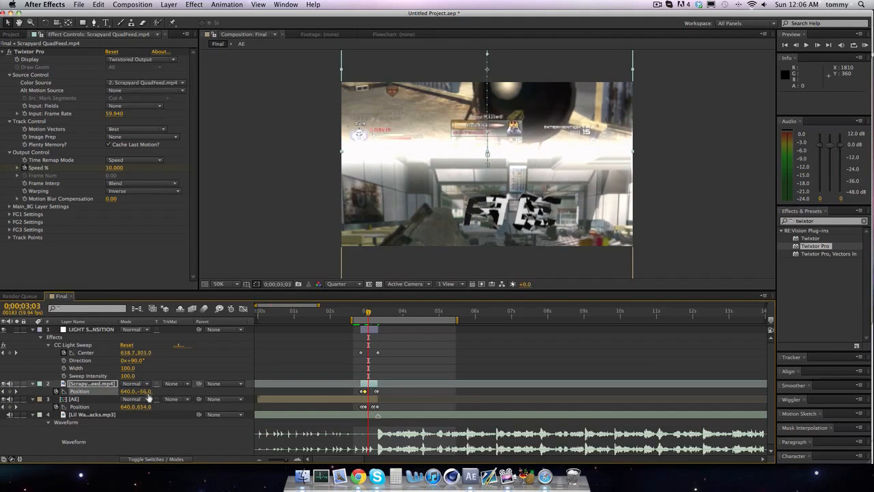
{"action": "key", "text": "Page_Down"}
{"action": "key", "text": "Page_Down"}
{"action": "key", "text": "Page_Down"}
{"action": "key", "text": "Page_Down"}
{"action": "key", "text": "Page_Down"}
{"action": "key", "text": "Page_Down"}
{"action": "key", "text": "Page_Down"}
{"action": "key", "text": "Page_Down"}
{"action": "key", "text": "Page_Down"}
{"action": "key", "text": "Page_Down"}
{"action": "key", "text": "Page_Down"}
{"action": "key", "text": "Page_Down"}
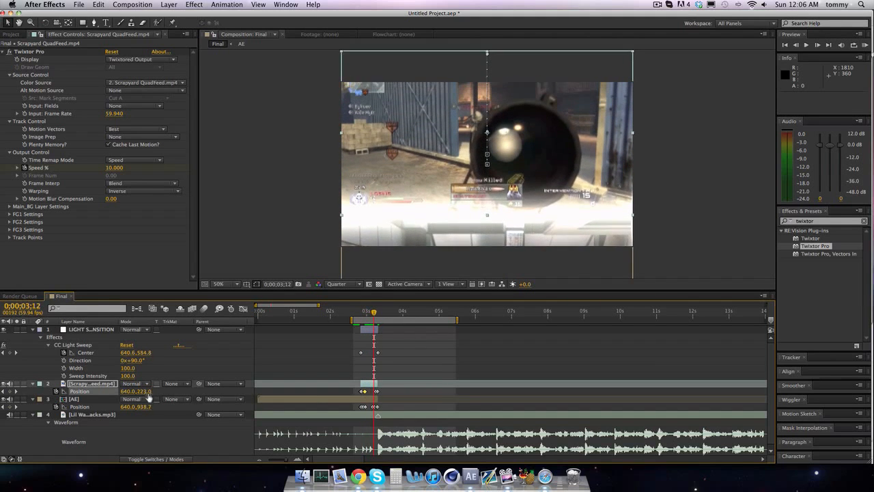
{"action": "key", "text": "Page_Down"}
{"action": "key", "text": "Page_Down"}
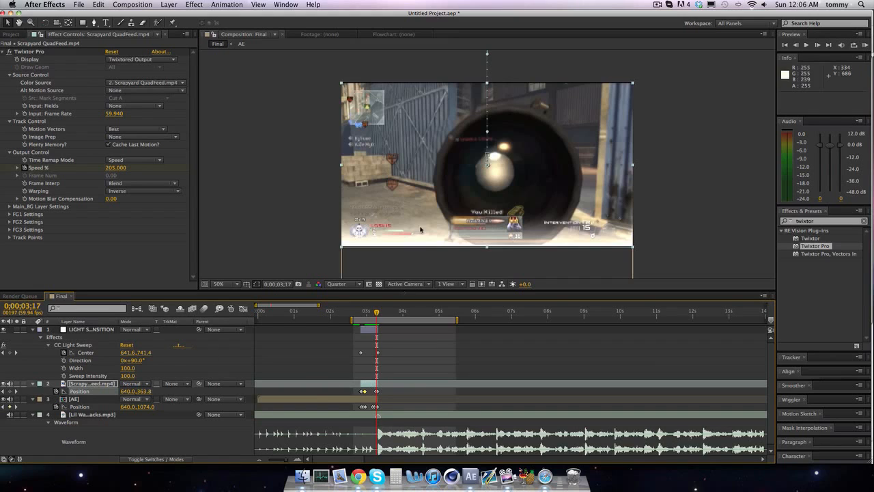
At 0;00;03;17, set the Scrapyard clip's Position to 640, 360 and check the following frame.
{"action": "key", "text": "s"}
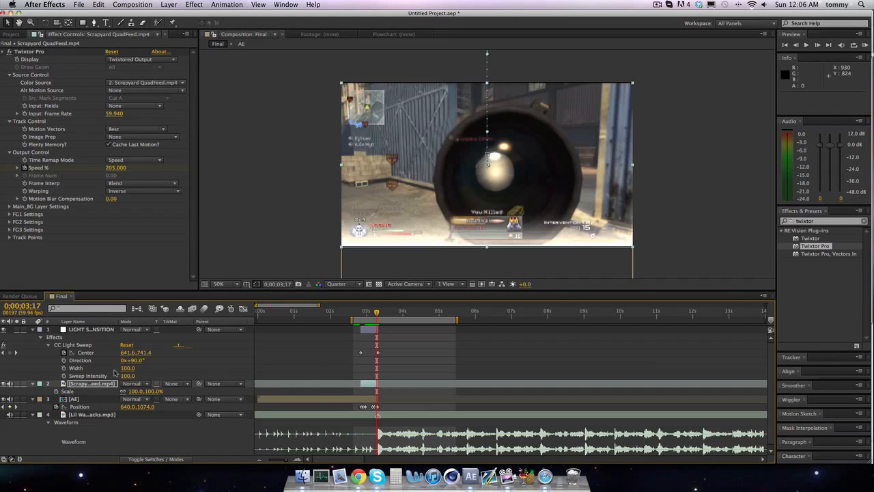
{"action": "key", "text": "p"}
{"action": "left_click", "coordinate": [149, 392]}
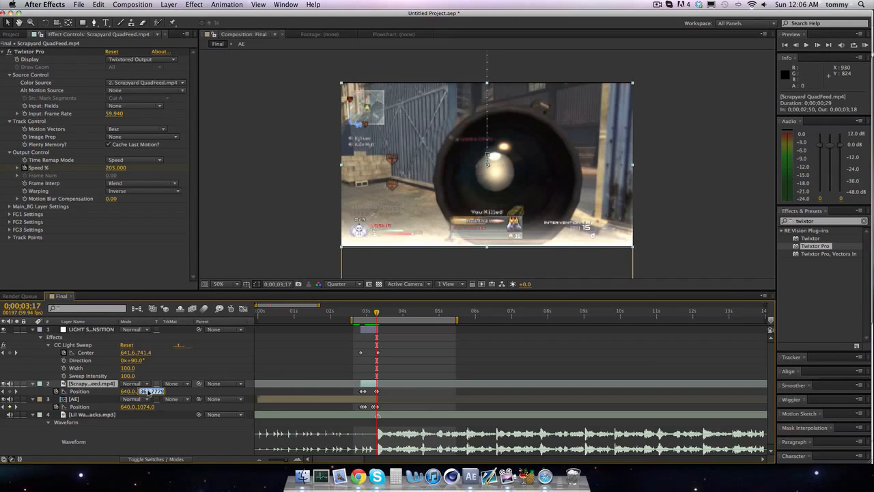
{"action": "type", "text": "360"}
{"action": "key", "text": "Return"}
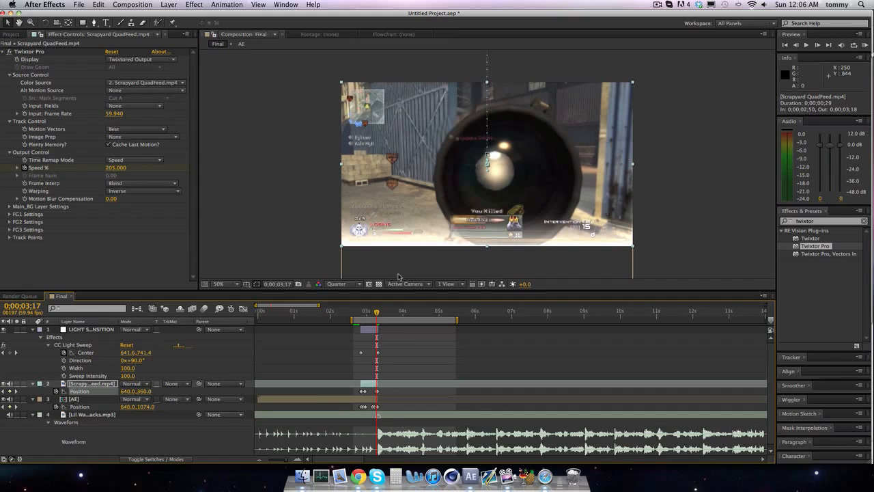
{"action": "key", "text": "Page_Down"}
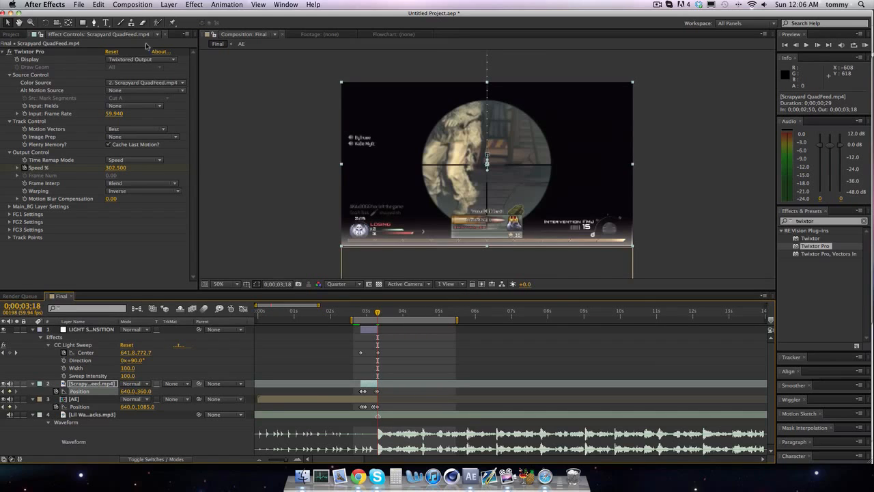
Create a 1600 x 900 composition named Sync with a duration of 0;00;20;00.
{"action": "left_click", "coordinate": [145, 6]}
{"action": "left_click", "coordinate": [153, 29]}
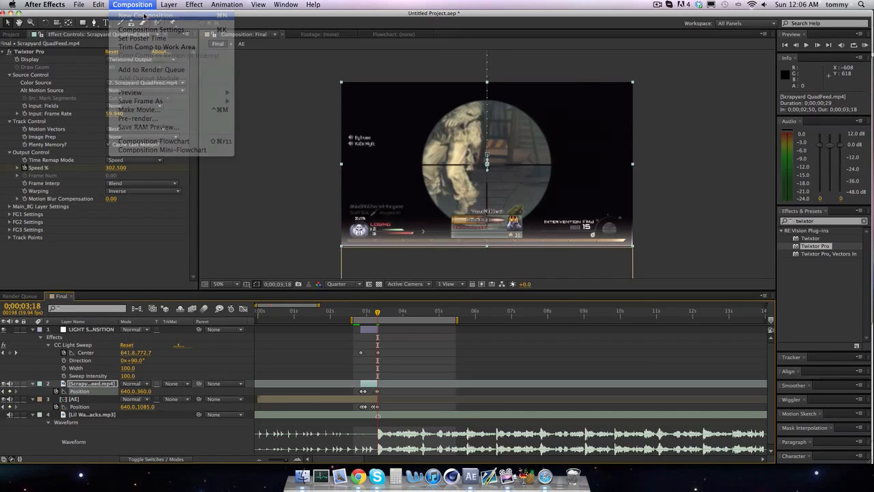
{"action": "type", "text": "Sync"}
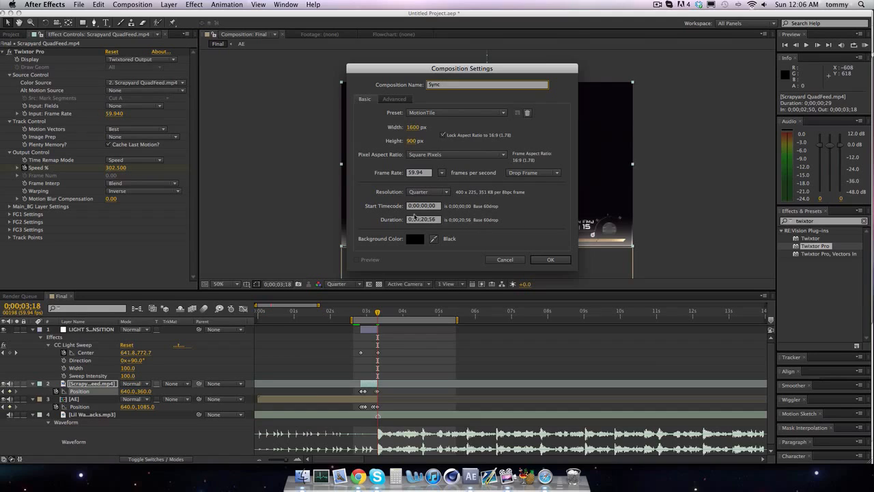
{"action": "left_click", "coordinate": [435, 220]}
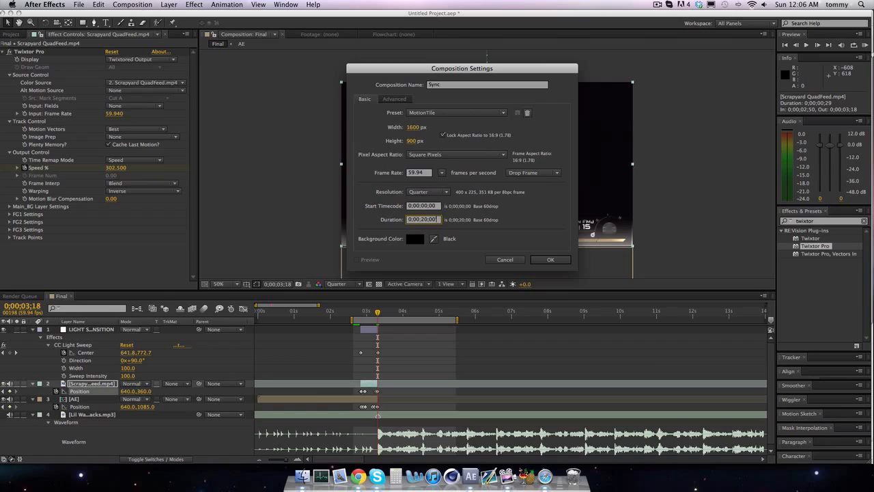
{"action": "key", "text": "Return"}
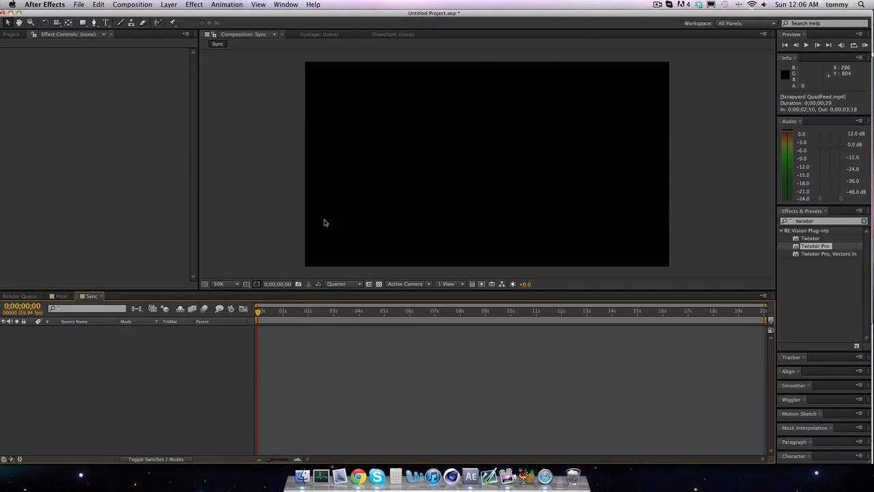
{"action": "left_click", "coordinate": [16, 36]}
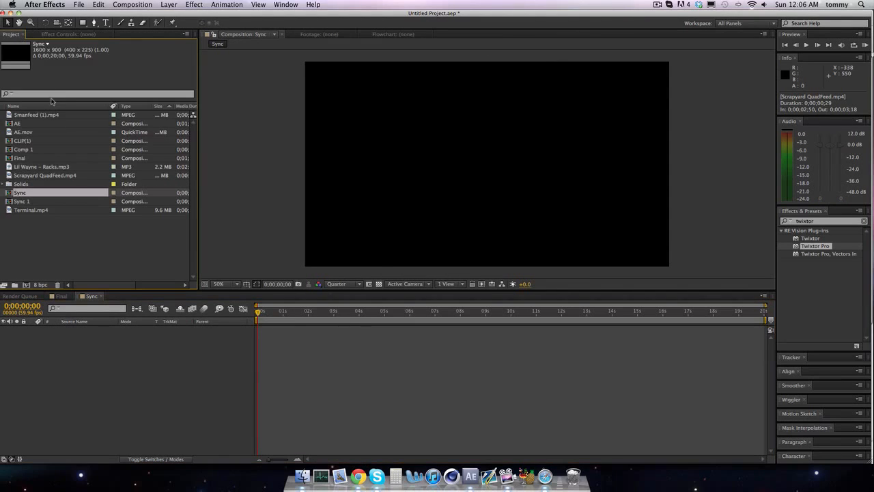
{"action": "left_click", "coordinate": [27, 200]}
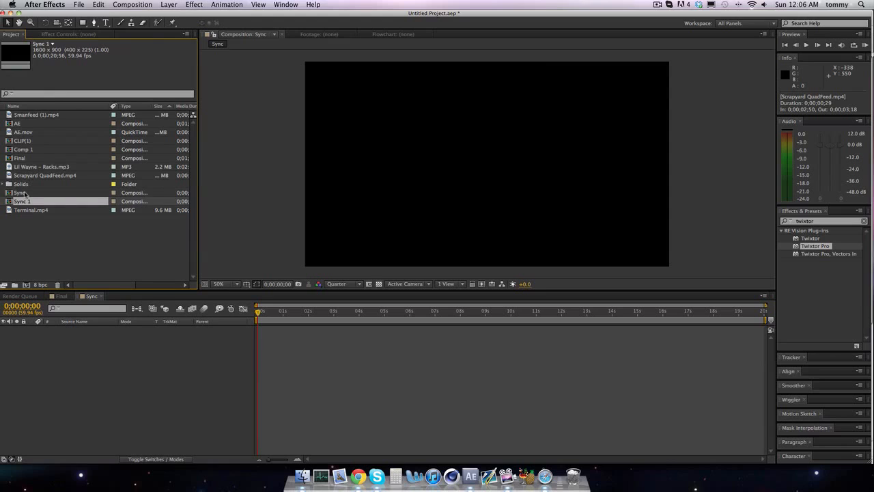
{"action": "left_click", "coordinate": [24, 141]}
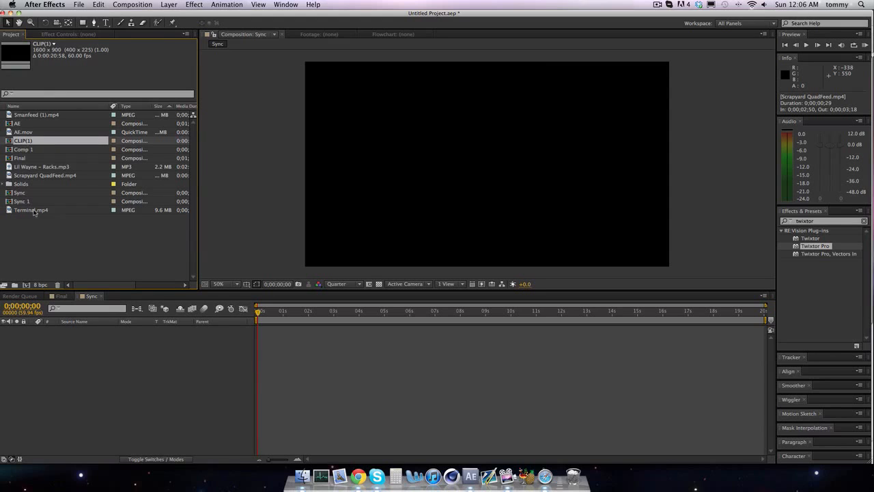
In the Final composition, mark the next three beats on the music layer, from about 0;00;04;33 to 0;00;06;35.
{"action": "left_click", "coordinate": [60, 295]}
{"action": "left_click", "coordinate": [91, 415]}
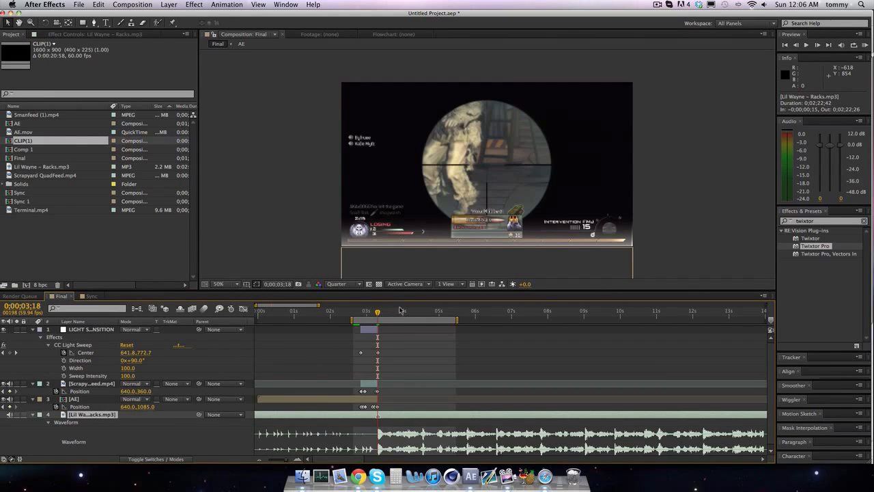
{"action": "left_click_drag", "start_coordinate": [307, 305], "coordinate": [278, 305]}
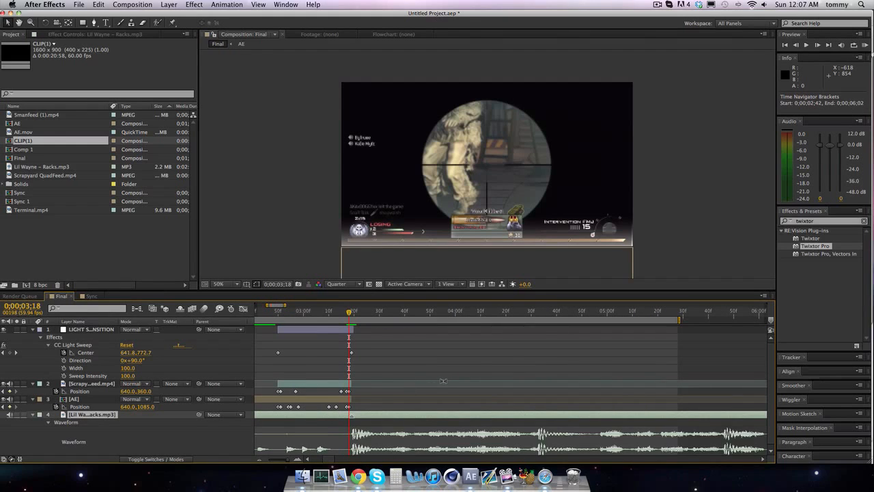
{"action": "left_click_drag", "start_coordinate": [537, 311], "coordinate": [539, 311]}
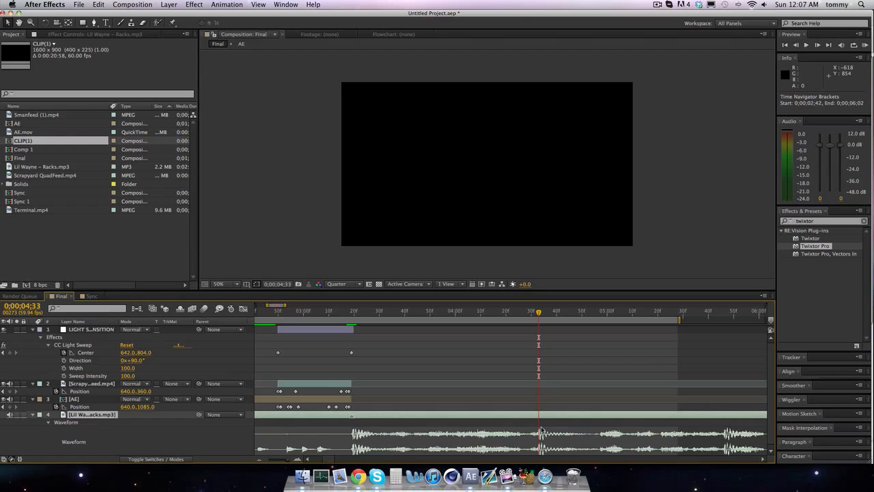
{"action": "key", "text": "space"}
{"action": "key", "text": "Page_Up"}
{"action": "key", "text": "space"}
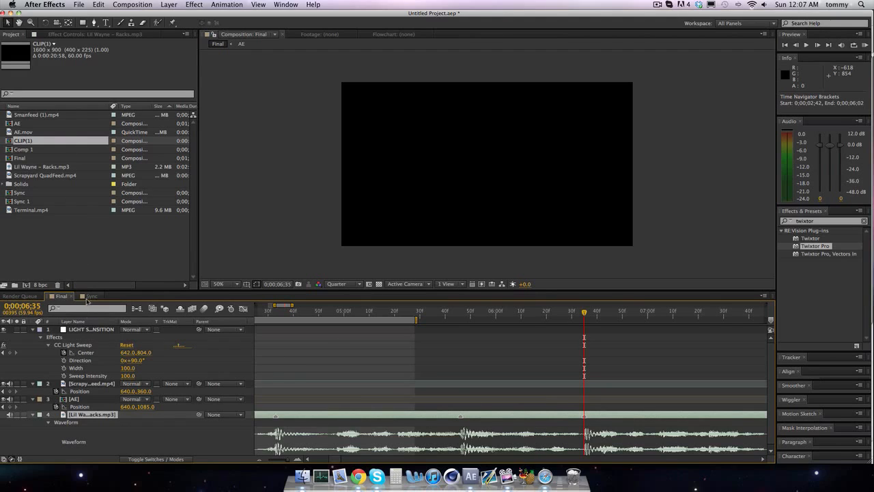
Copy the marked music layer from the Final composition into the Sync composition.
{"action": "key", "text": "super+c"}
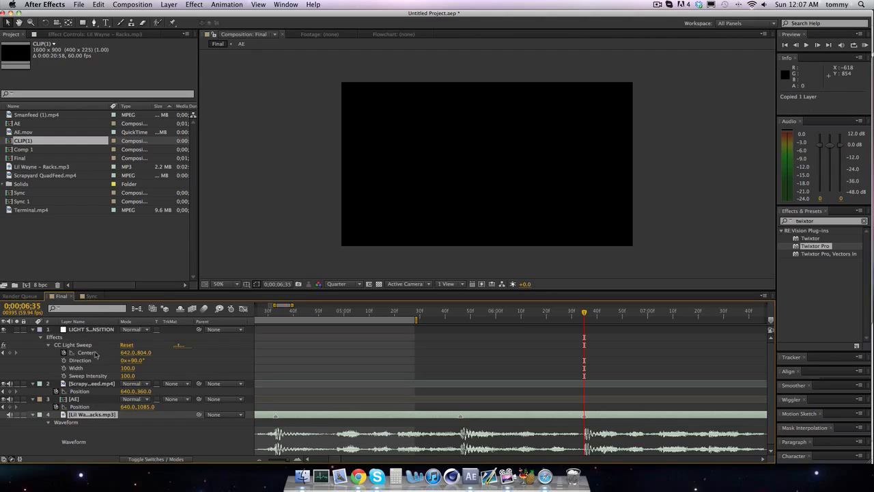
{"action": "left_click", "coordinate": [89, 299]}
{"action": "key", "text": "super+v"}
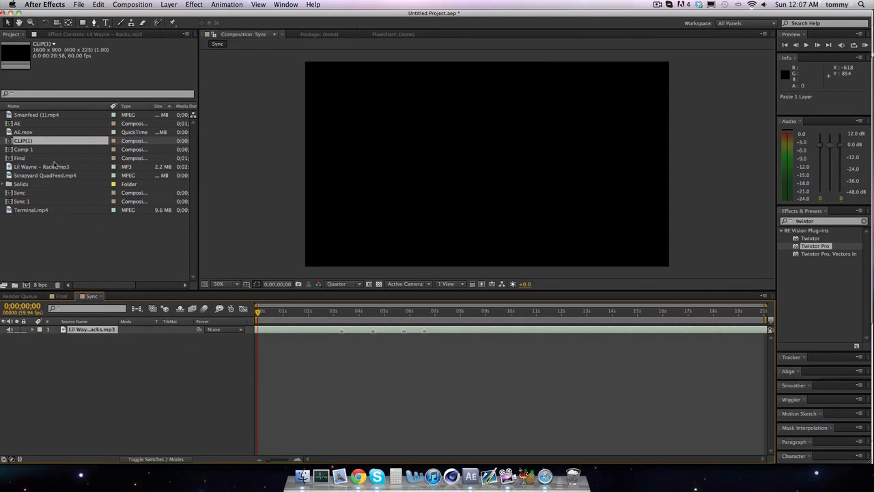
Add Scrapyard QuadFeed.mp4 above the music in Sync and slide it earlier so a kill aligns with the first marker at 0;00;03;19.
{"action": "left_click_drag", "start_coordinate": [51, 176], "coordinate": [102, 328]}
{"action": "left_click", "coordinate": [60, 296]}
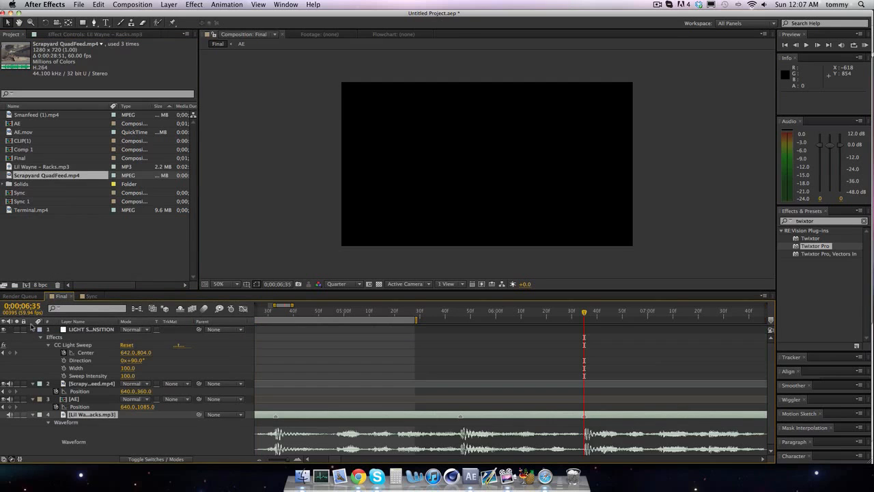
{"action": "left_click", "coordinate": [90, 295]}
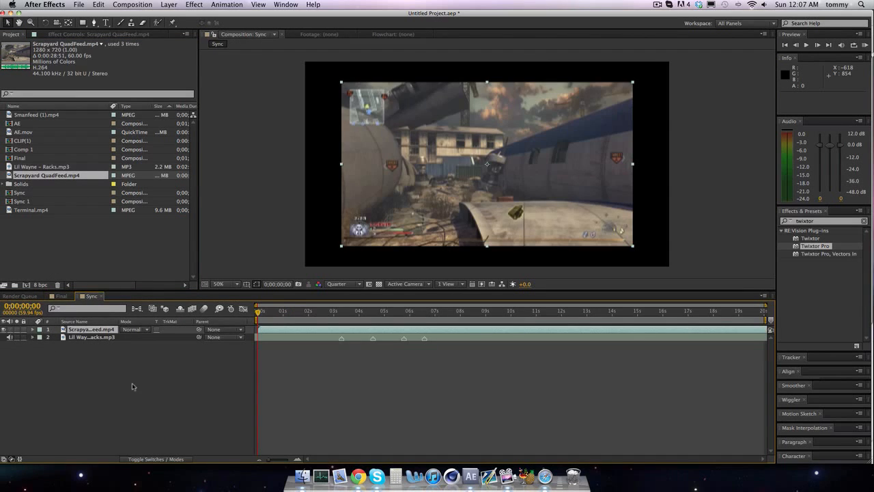
{"action": "left_click", "coordinate": [336, 312]}
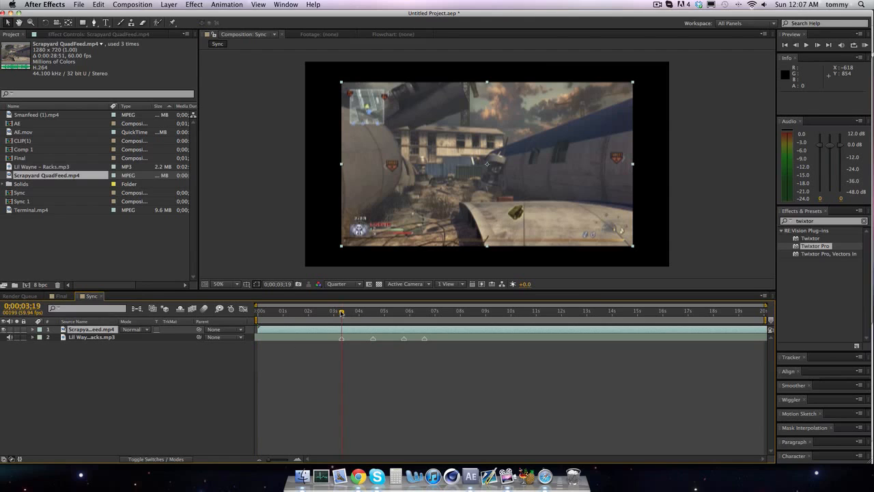
{"action": "left_click_drag", "start_coordinate": [325, 333], "coordinate": [291, 332]}
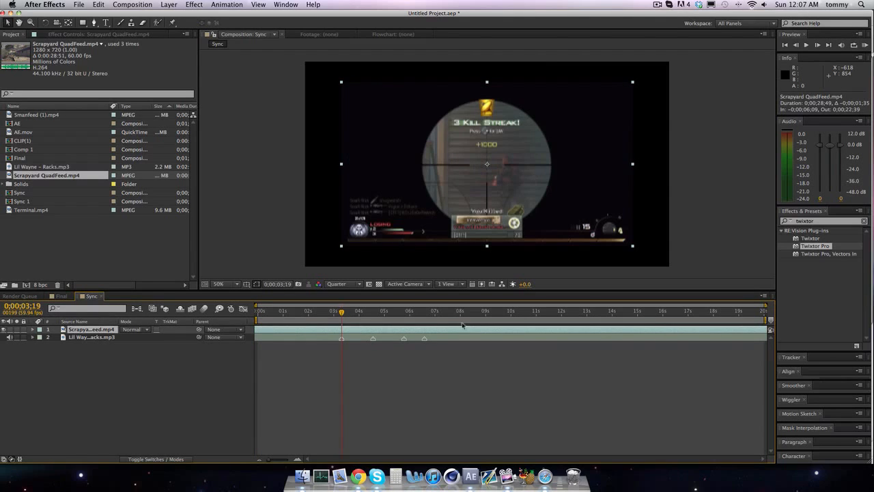
Apply Motion Tile to the Scrapyard clip with Mirror Edges on and Output Width and Output Height set to 125.
{"action": "left_click", "coordinate": [836, 222]}
{"action": "type", "text": "motion tile"}
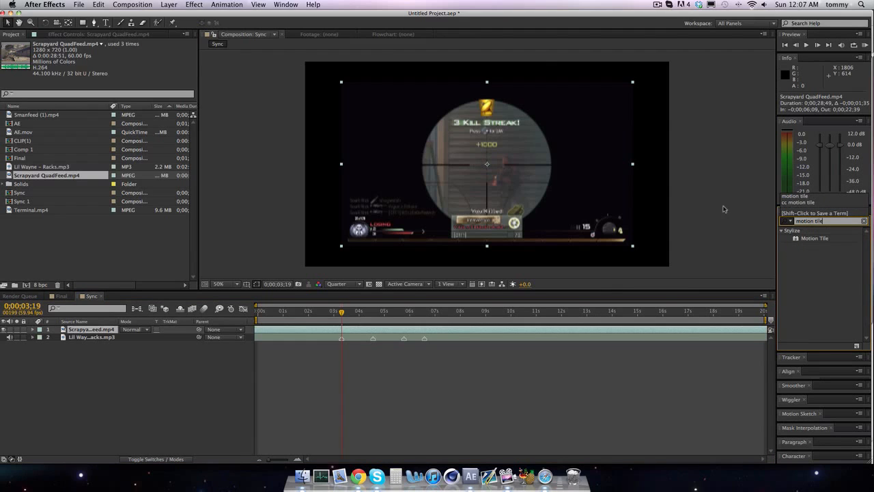
{"action": "left_click_drag", "start_coordinate": [815, 238], "coordinate": [479, 171]}
{"action": "left_click", "coordinate": [108, 97]}
{"action": "left_click", "coordinate": [113, 90]}
{"action": "type", "text": "125"}
{"action": "key", "text": "Return"}
{"action": "left_click", "coordinate": [116, 83]}
{"action": "type", "text": "125"}
{"action": "key", "text": "Return"}
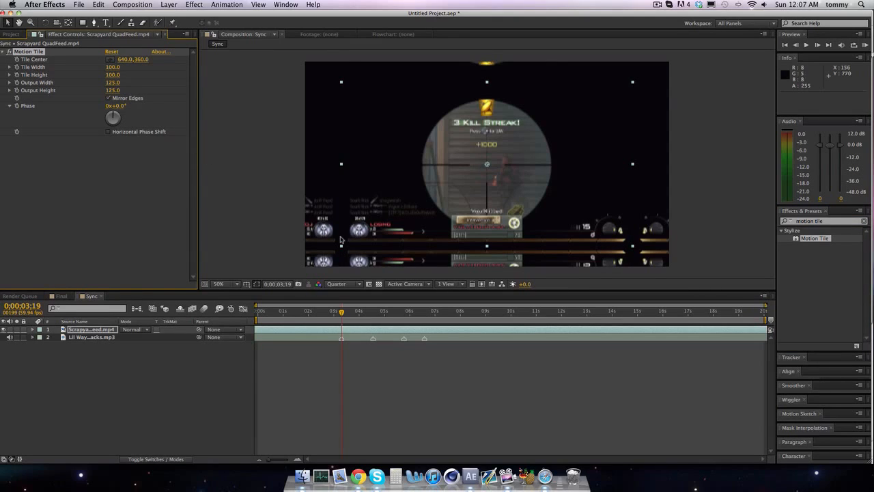
Pre-compose the Scrapyard clip as CLIP1, moving all attributes into the new composition.
{"action": "right_click", "coordinate": [369, 332]}
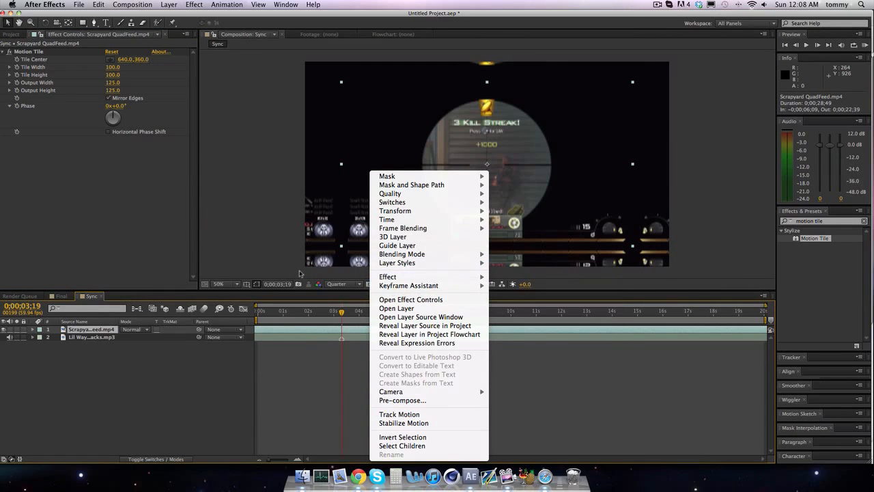
{"action": "left_click", "coordinate": [402, 401]}
{"action": "type", "text": "Cl"}
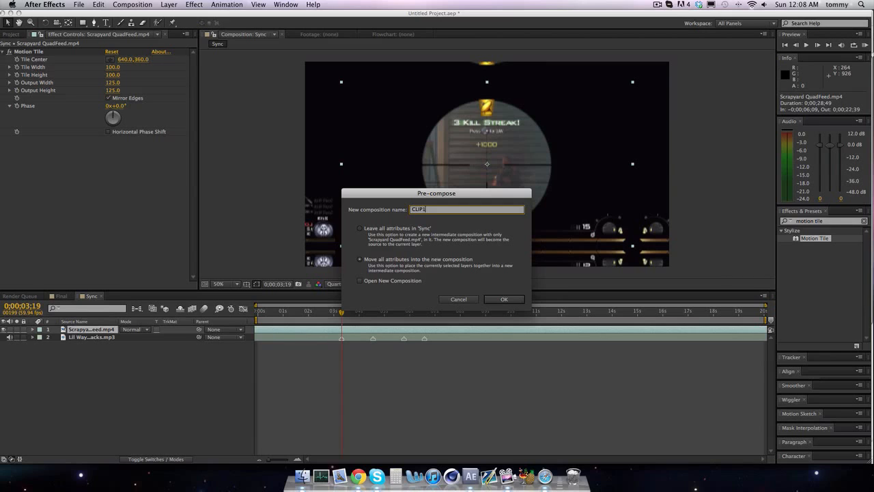
{"action": "key", "text": "Return"}
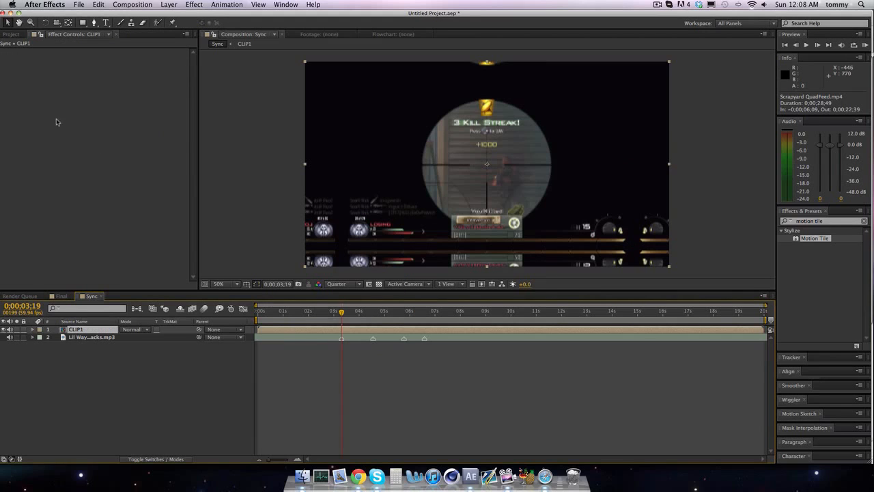
Delete the unused compositions CLIP(1), Comp 1 and Sync 1 from the project.
{"action": "left_click", "coordinate": [13, 36]}
{"action": "left_click", "coordinate": [30, 150]}
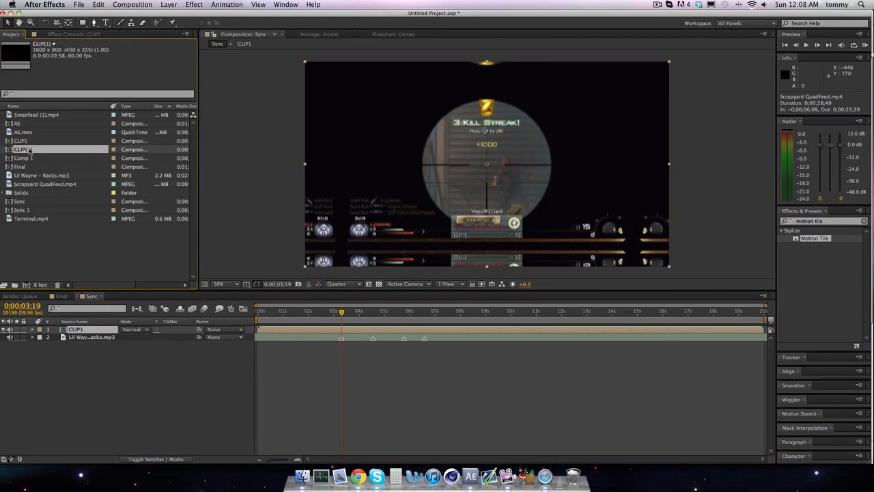
{"action": "key", "text": "Delete"}
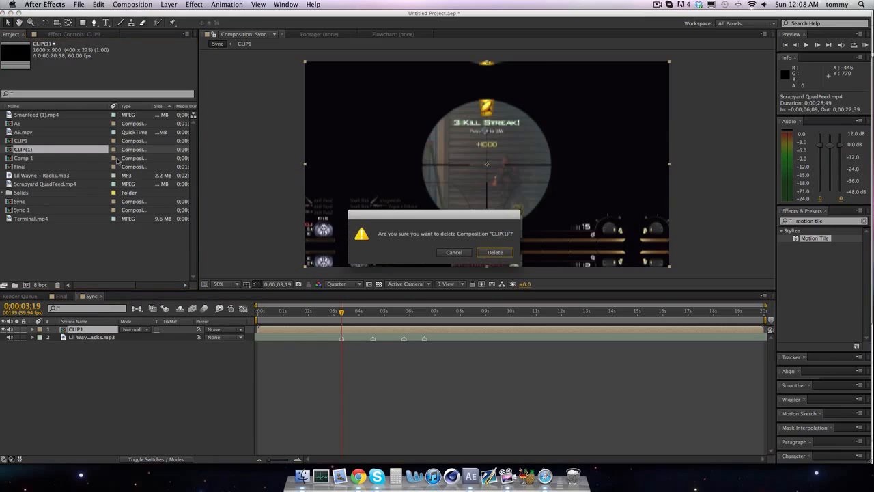
{"action": "left_click", "coordinate": [492, 253]}
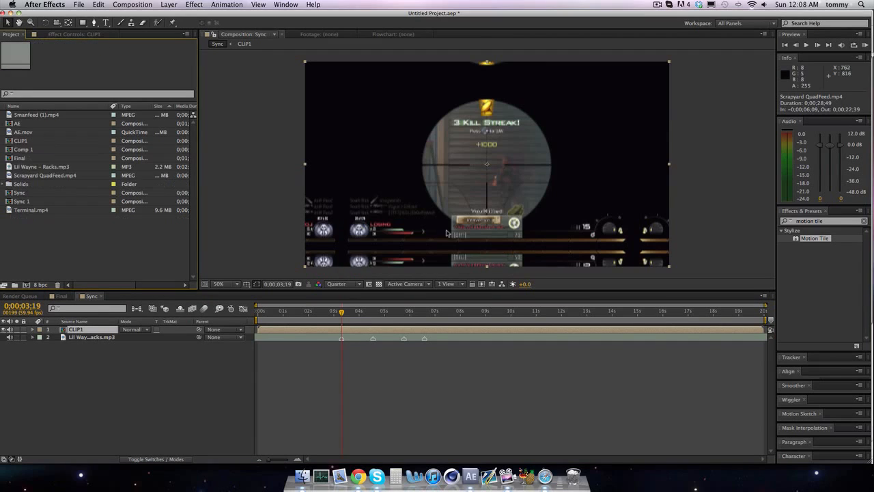
{"action": "left_click", "coordinate": [25, 150]}
{"action": "key", "text": "Delete"}
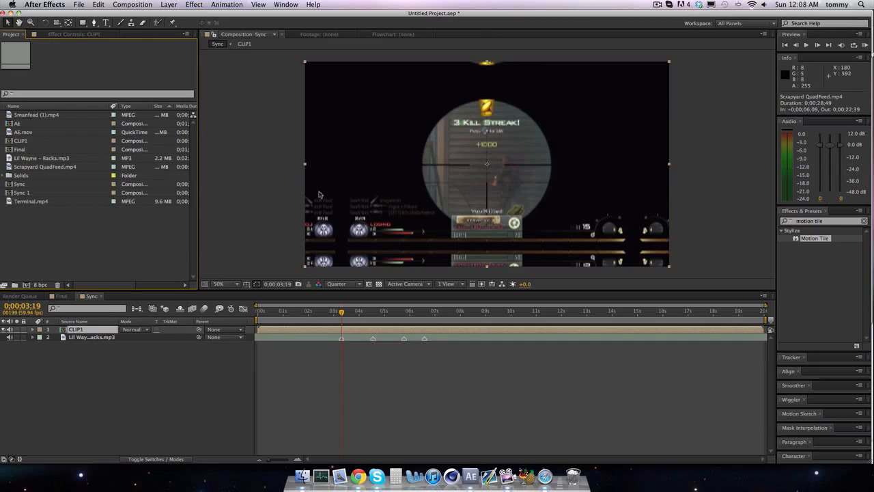
{"action": "left_click", "coordinate": [56, 297]}
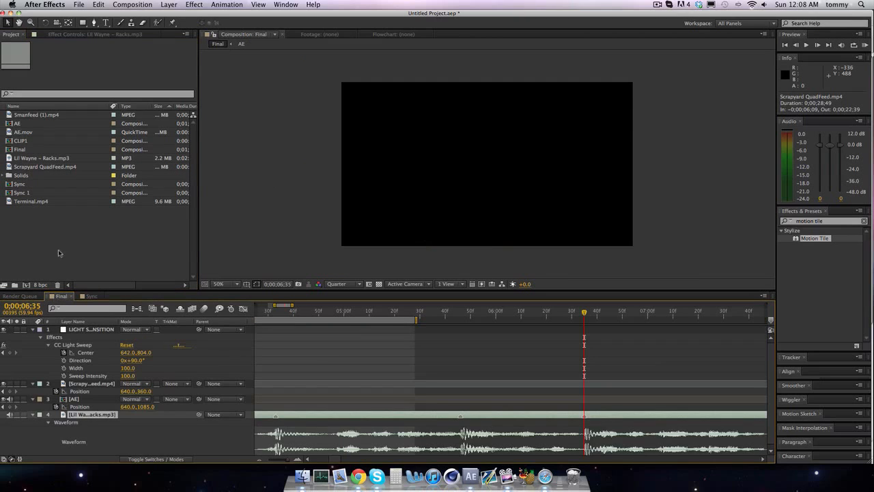
{"action": "left_click", "coordinate": [27, 192]}
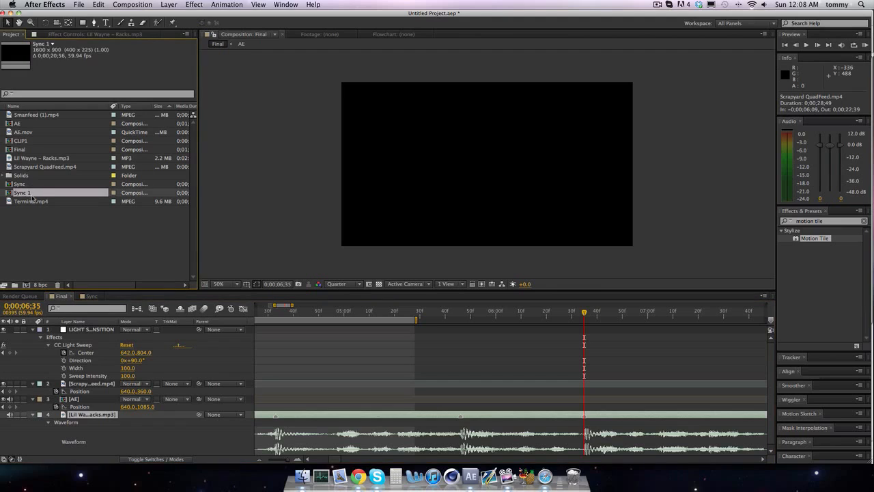
{"action": "key", "text": "Delete"}
In Sync, try splitting CLIP1 at 0;00;03;19 and deleting the part before it, check the footage after the cut, and undo.
{"action": "left_click", "coordinate": [103, 298]}
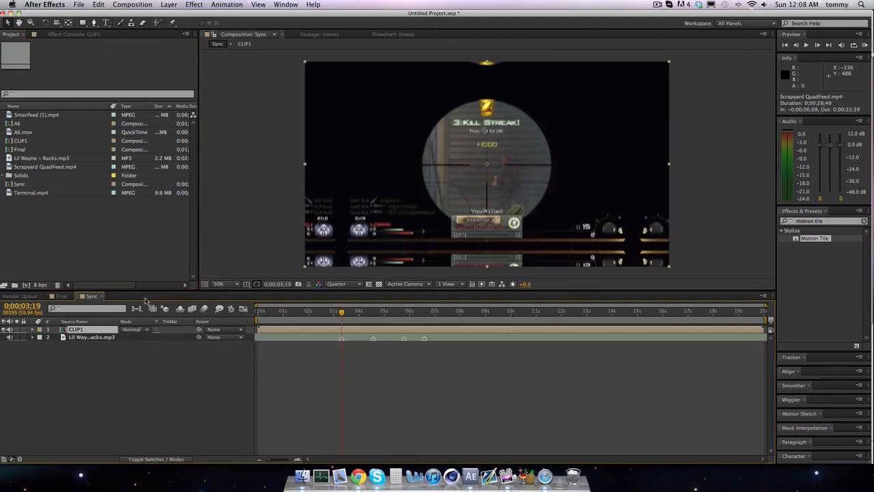
{"action": "key", "text": "super+shift+d"}
{"action": "left_click", "coordinate": [337, 336]}
{"action": "key", "text": "Delete"}
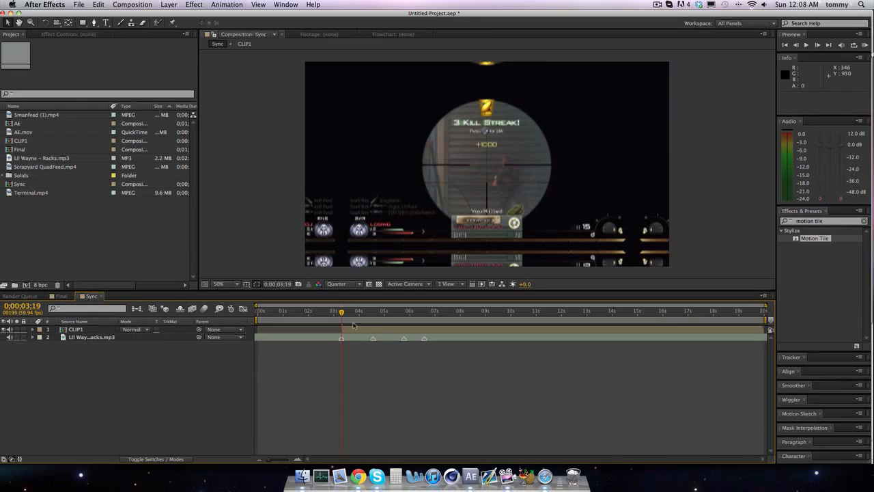
{"action": "left_click_drag", "start_coordinate": [353, 310], "coordinate": [362, 312]}
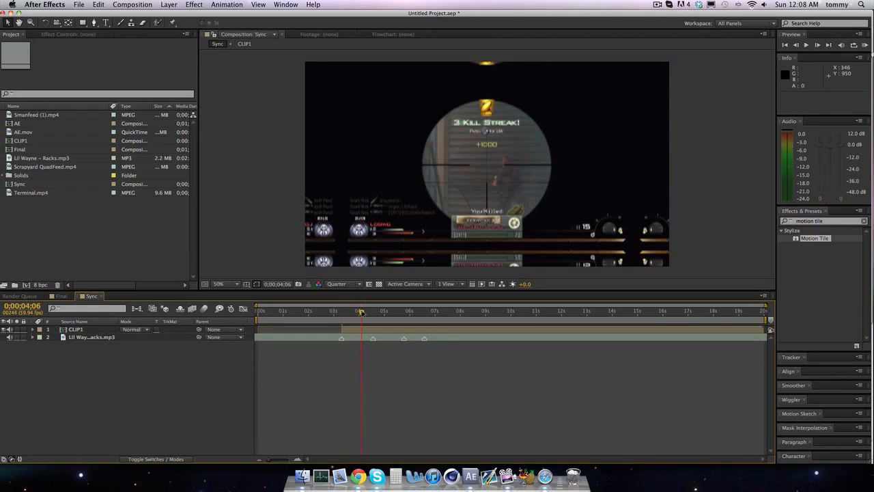
{"action": "key", "text": "shift+Page_Up"}
{"action": "key", "text": "shift+Page_Up"}
{"action": "key", "text": "shift+Page_Up"}
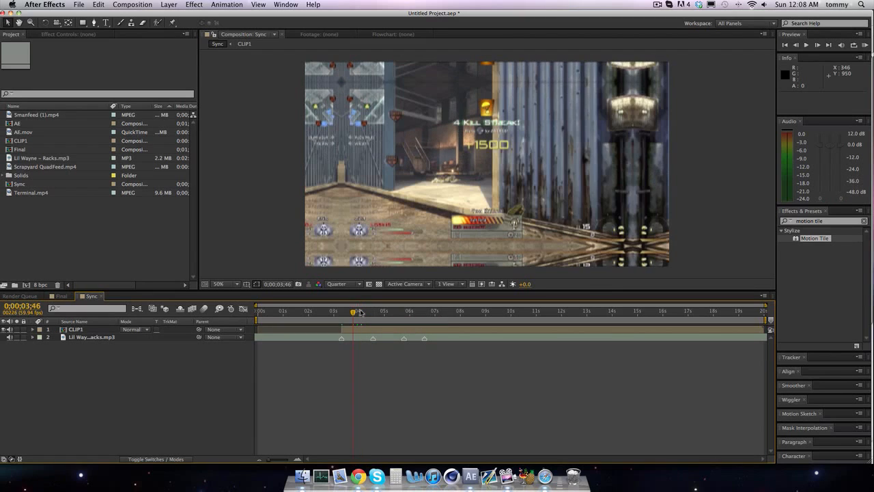
{"action": "key", "text": "shift+Page_Up"}
{"action": "key", "text": "shift+Page_Up"}
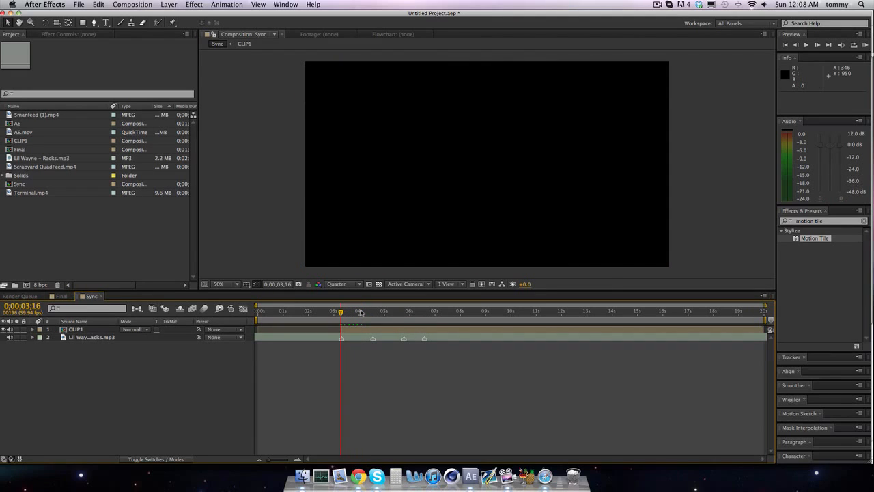
{"action": "key", "text": "super+z"}
Slide CLIP1 later to start at 0;00;01;58 so the first kill lands on the music marker at 0;00;03;19.
{"action": "left_click_drag", "start_coordinate": [316, 333], "coordinate": [365, 332]}
{"action": "left_click_drag", "start_coordinate": [363, 330], "coordinate": [359, 331]}
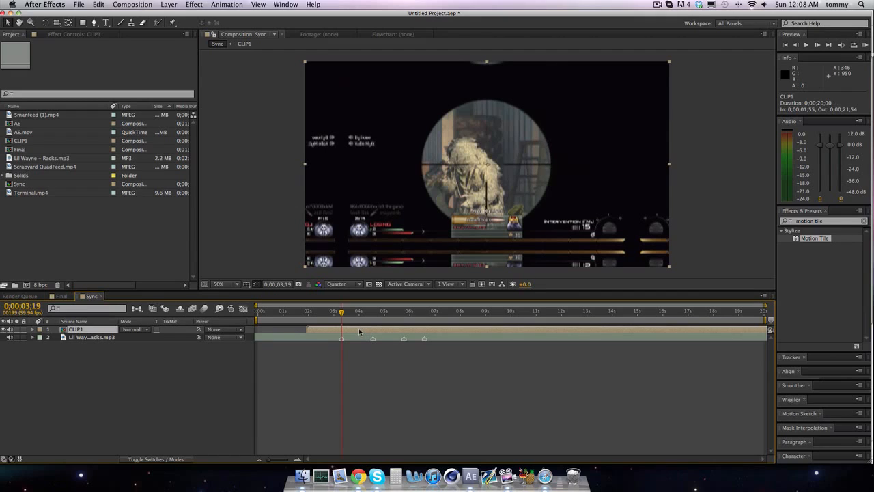
{"action": "left_click_drag", "start_coordinate": [359, 331], "coordinate": [360, 331]}
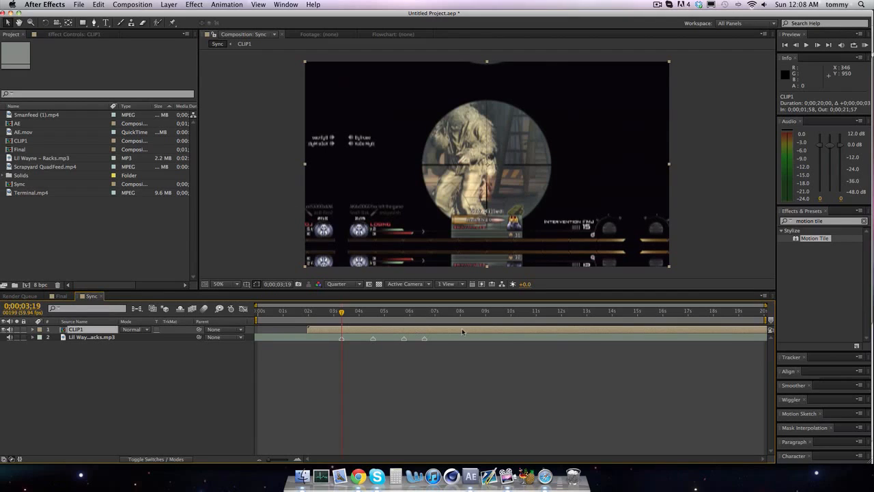
Split CLIP1 at the 0;00;03;19 marker, keeping both parts, and shorten the work area's end.
{"action": "key", "text": "super+shift+d"}
{"action": "left_click_drag", "start_coordinate": [765, 319], "coordinate": [473, 318]}
{"action": "left_click_drag", "start_coordinate": [764, 305], "coordinate": [400, 307]}
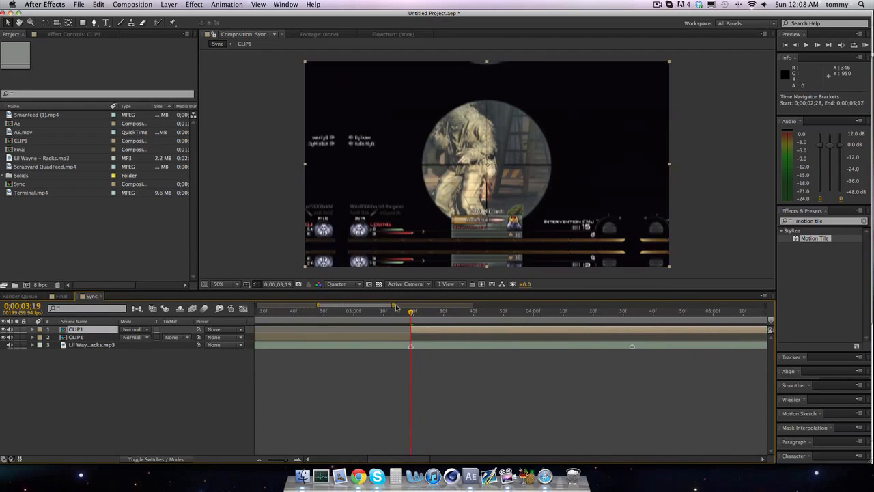
{"action": "key", "text": "Delete"}
{"action": "key", "text": "super+z"}
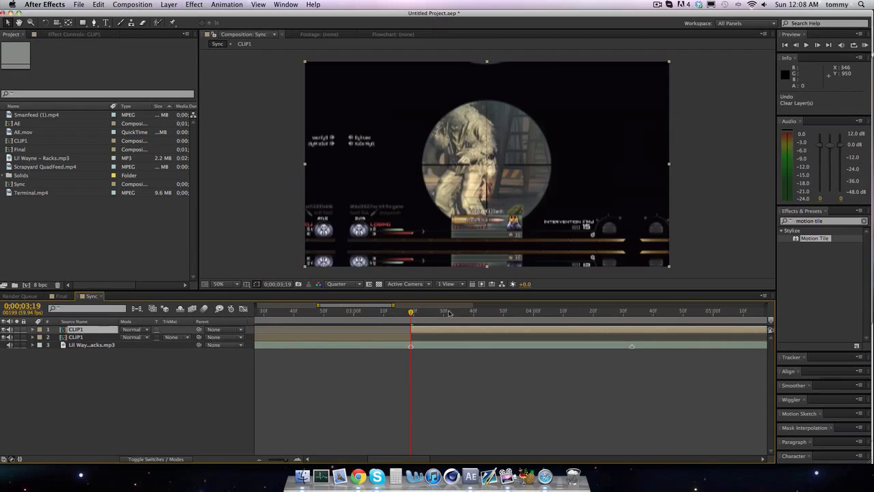
Split CLIP1 at the second kill at 0;00;04;19 and slide the remaining part to the second marker at 0;00;04;33.
{"action": "left_click", "coordinate": [533, 314]}
{"action": "left_click_drag", "start_coordinate": [532, 313], "coordinate": [591, 313]}
{"action": "key", "text": "super+shift+d"}
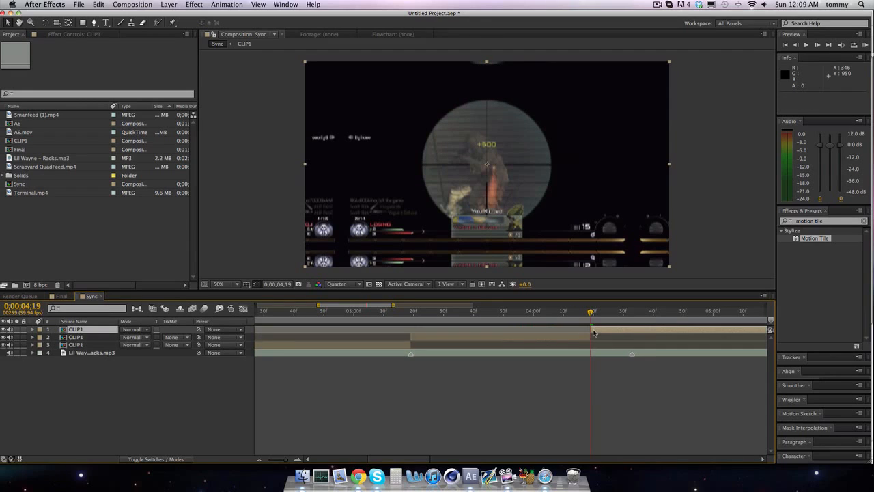
{"action": "left_click_drag", "start_coordinate": [593, 330], "coordinate": [631, 330]}
{"action": "left_click", "coordinate": [634, 315]}
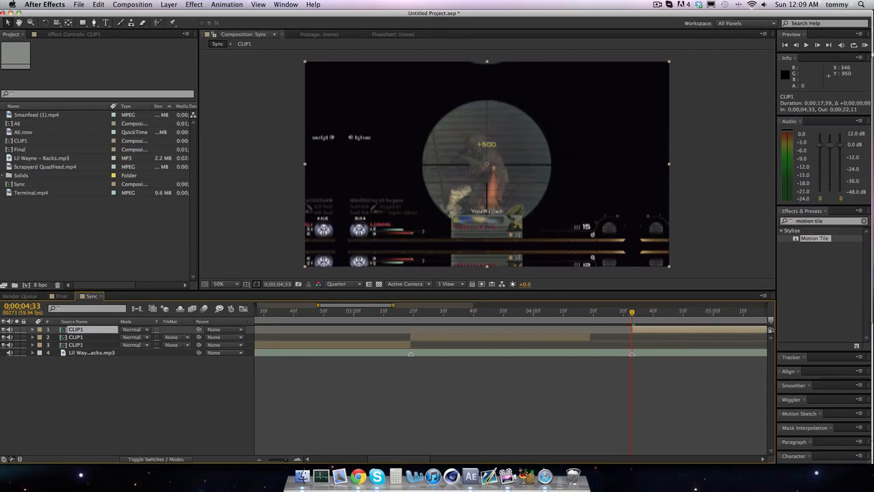
Split CLIP1 at the third kill at 0;00;05;30 and slide the remaining part to the third marker at 0;00;05;46.
{"action": "left_click_drag", "start_coordinate": [394, 304], "coordinate": [518, 312]}
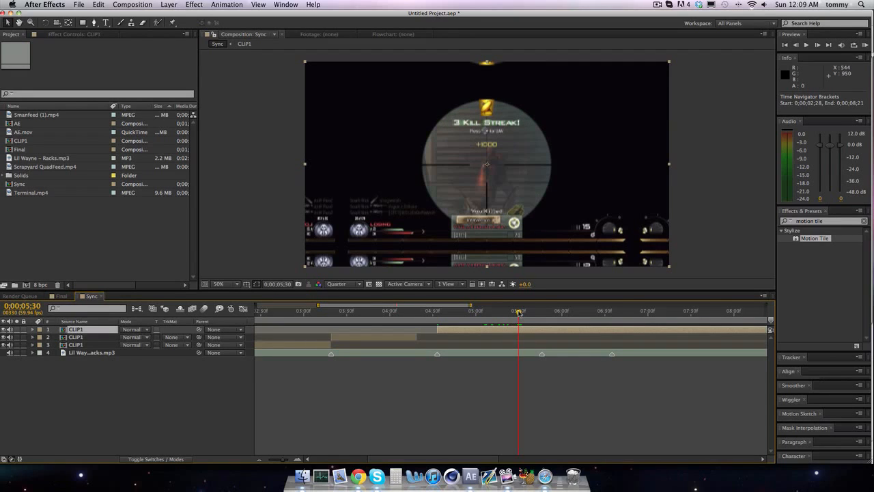
{"action": "key", "text": "super+shift+d"}
{"action": "left_click", "coordinate": [543, 311]}
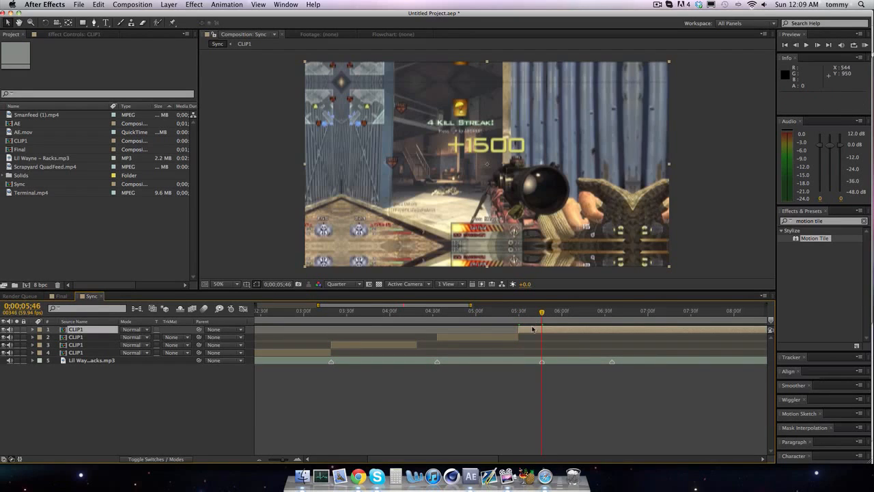
{"action": "left_click_drag", "start_coordinate": [533, 329], "coordinate": [552, 330]}
{"action": "left_click", "coordinate": [603, 311]}
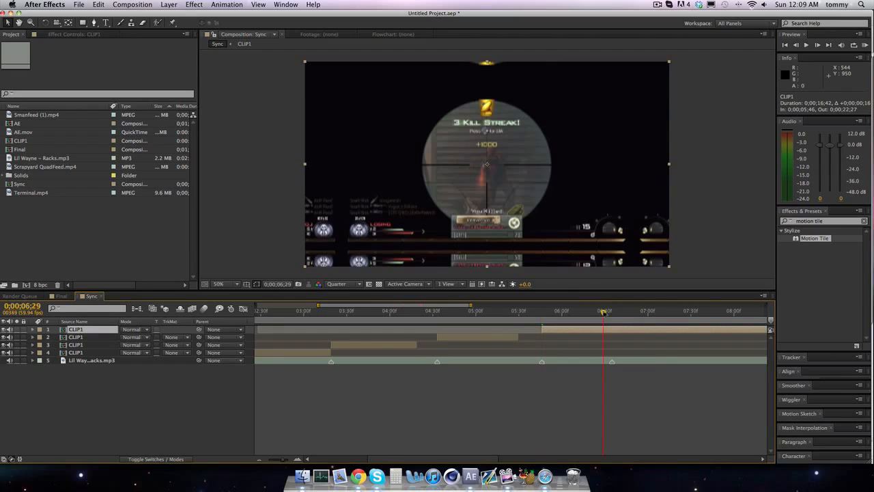
{"action": "left_click_drag", "start_coordinate": [603, 312], "coordinate": [572, 313]}
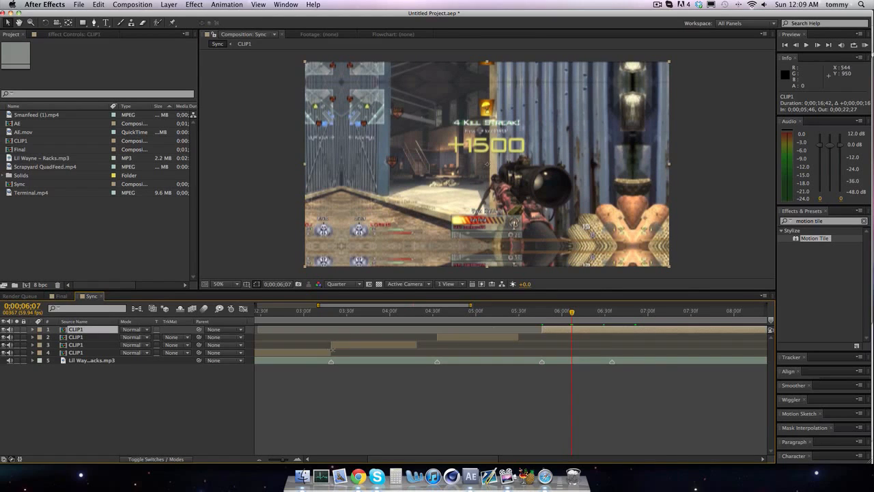
Apply Twixtor Pro to the CLIP1 segment that starts at the first marker, 0;00;03;19.
{"action": "left_click", "coordinate": [340, 313]}
{"action": "left_click", "coordinate": [332, 313]}
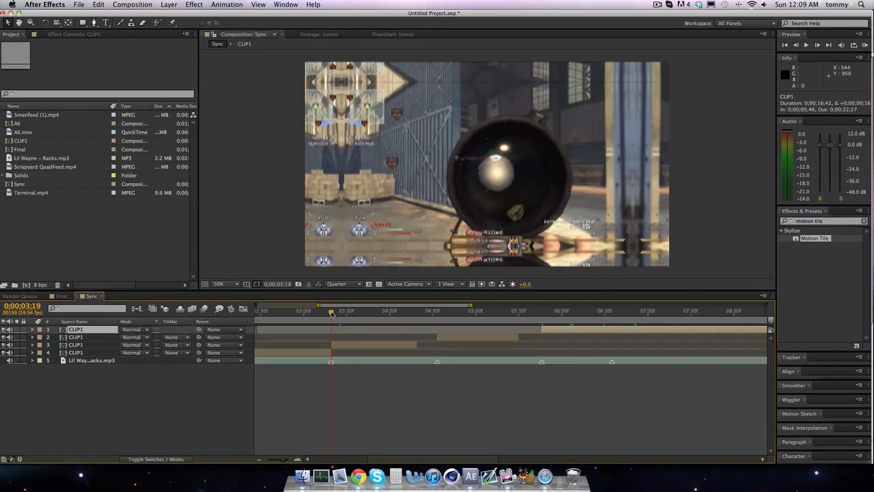
{"action": "left_click", "coordinate": [838, 220]}
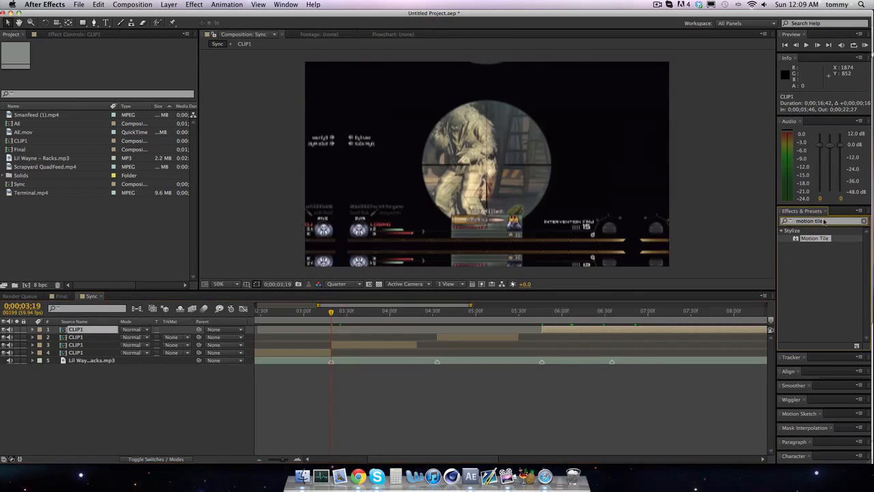
{"action": "type", "text": "twixtor"}
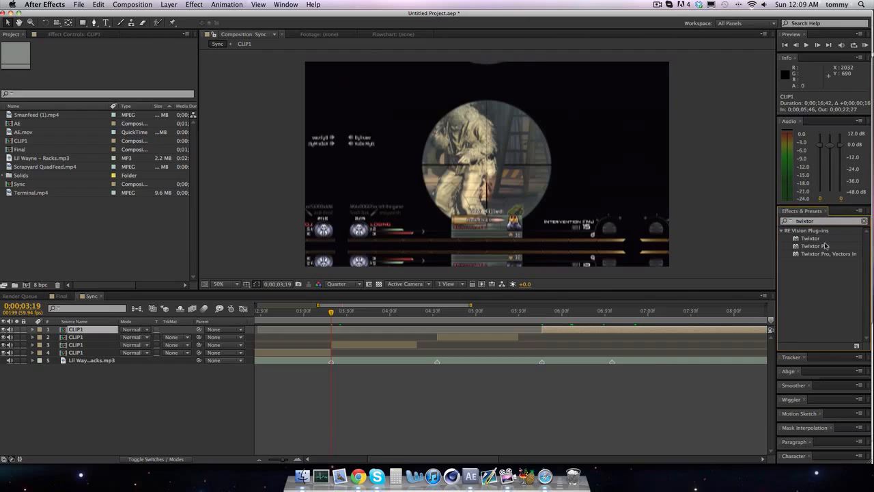
{"action": "left_click", "coordinate": [823, 246]}
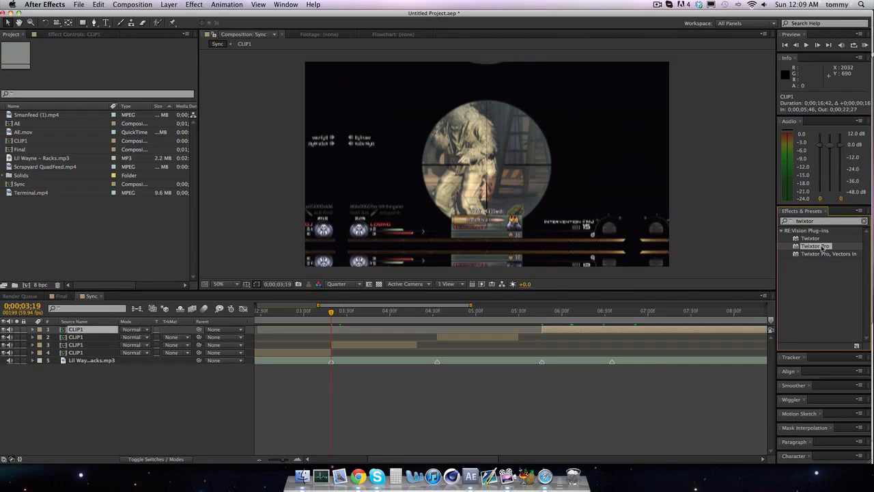
{"action": "left_click_drag", "start_coordinate": [816, 246], "coordinate": [347, 345]}
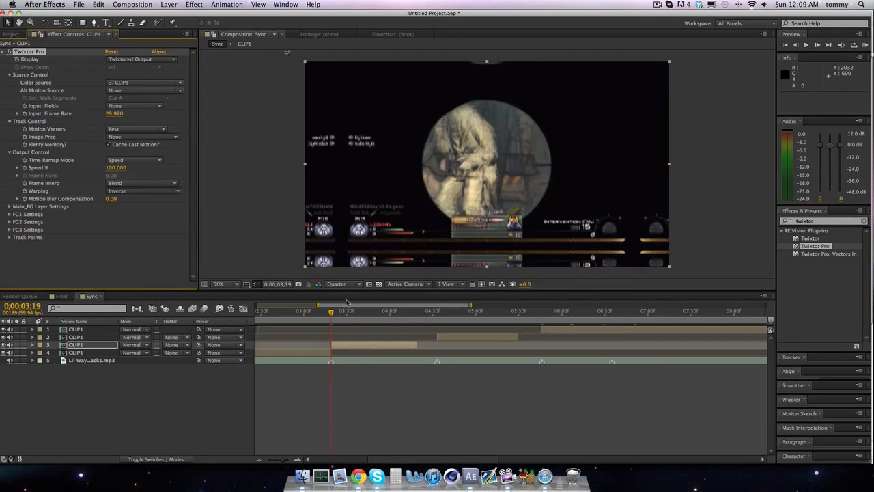
Set Twixtor Pro's Input: Frame Rate to 59.94 and keyframe Speed % at 100 at 0;00;03;19 and 0;00;03;22.
{"action": "left_click", "coordinate": [113, 114]}
{"action": "type", "text": "59"}
{"action": "key", "text": "Return"}
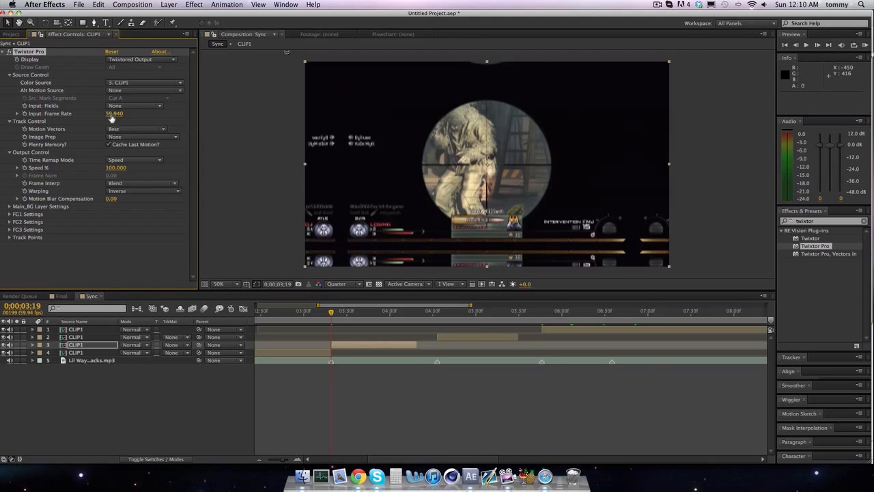
{"action": "left_click", "coordinate": [24, 167]}
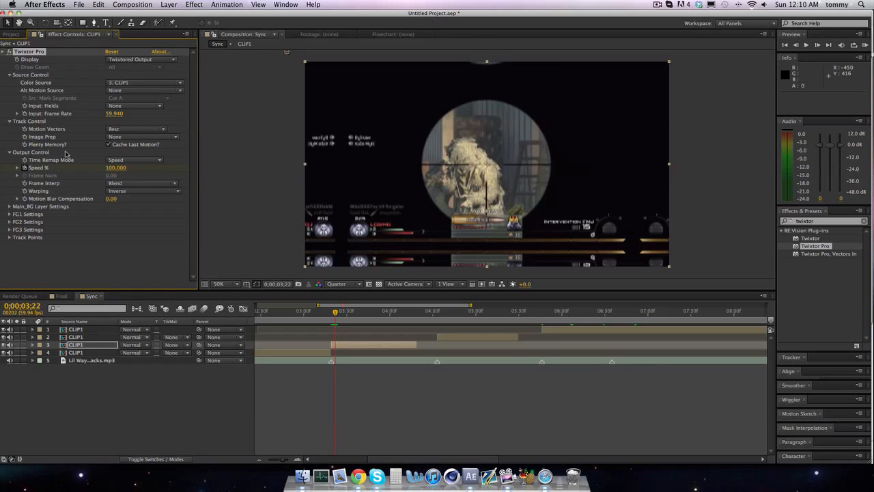
{"action": "key", "text": "u"}
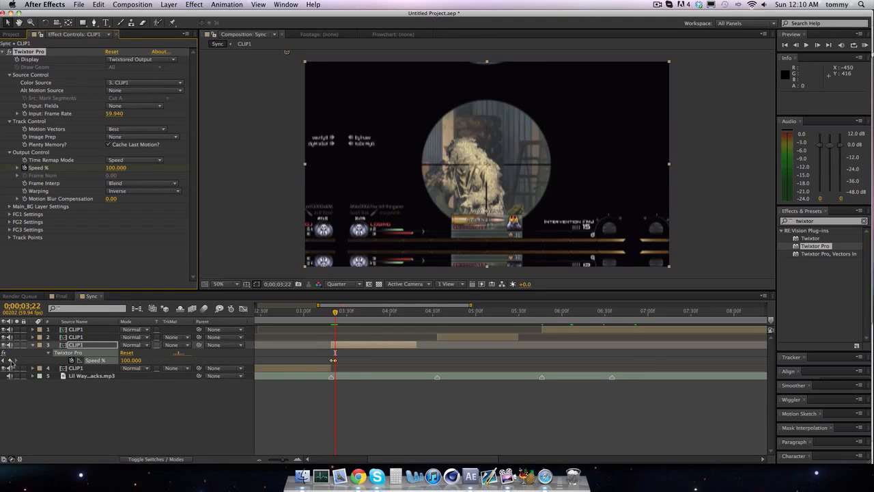
Preview the segment and keyframe Twixtor's Speed % at 10 at 0;00;03;47.
{"action": "key", "text": "space"}
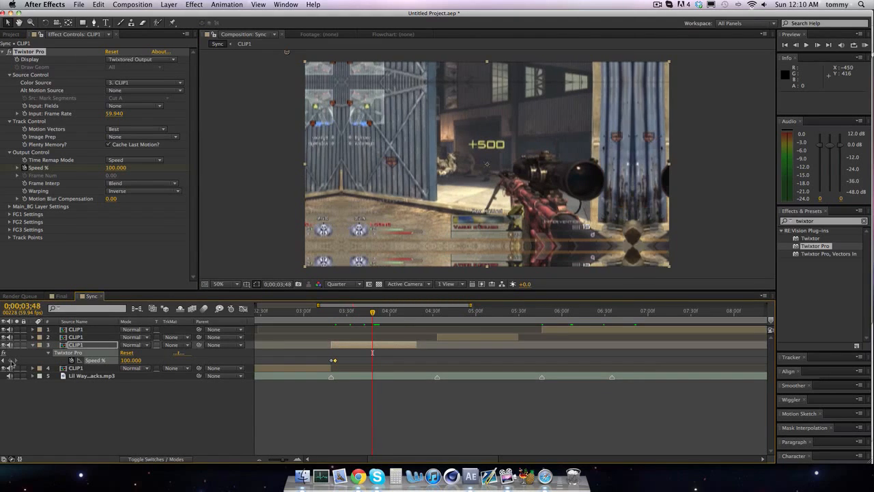
{"action": "key", "text": "space"}
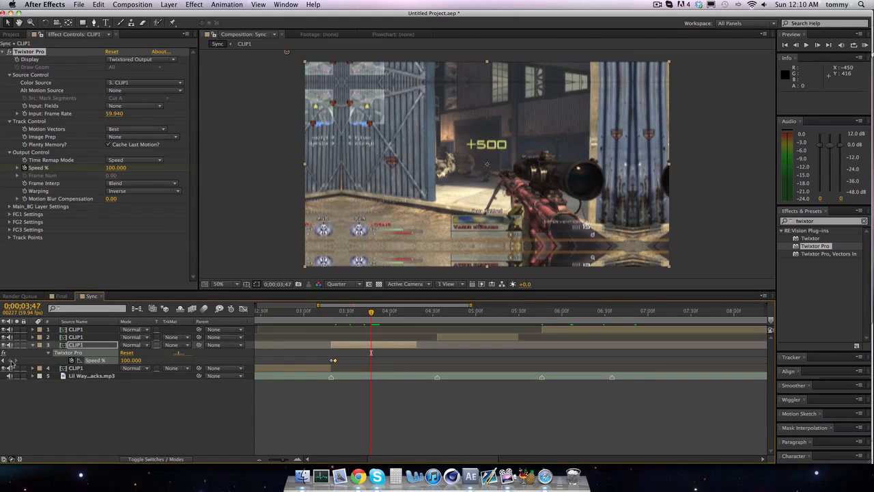
{"action": "left_click", "coordinate": [131, 360]}
{"action": "type", "text": "10"}
{"action": "key", "text": "Return"}
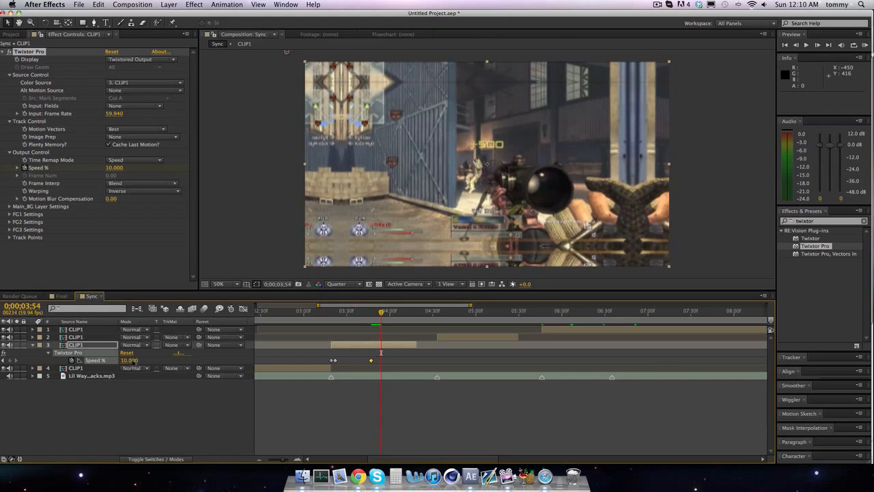
Keyframe Twixtor's Speed % back up to 100 at 0;00;03;57.
{"action": "left_click", "coordinate": [129, 360]}
{"action": "type", "text": "100"}
{"action": "key", "text": "Return"}
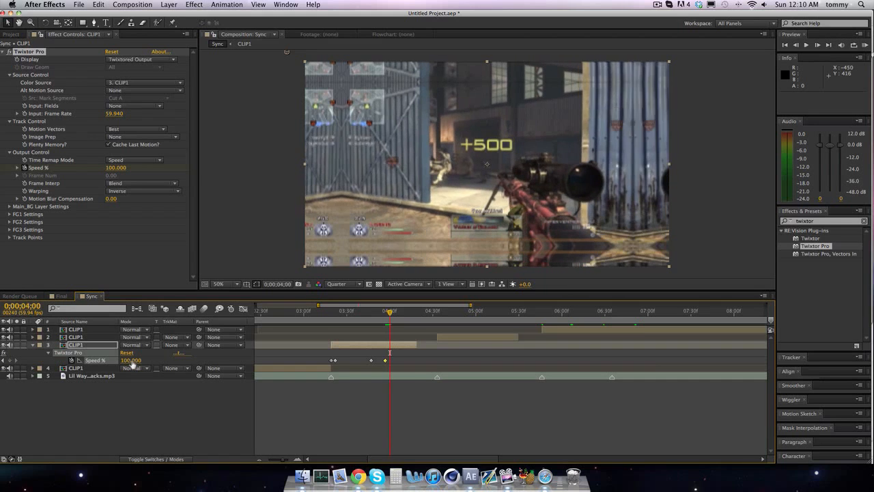
Step between the last two Speed % keyframes and compare the slowed footage at each.
{"action": "key", "text": "Page_Up"}
{"action": "key", "text": "Page_Up"}
{"action": "key", "text": "Page_Up"}
{"action": "key", "text": "Page_Down"}
{"action": "key", "text": "j"}
{"action": "key", "text": "k"}
{"action": "key", "text": "j"}
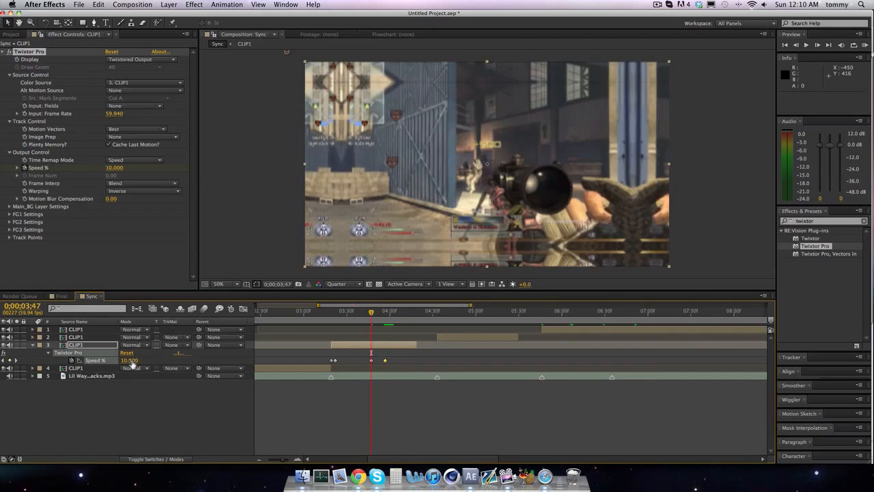
{"action": "key", "text": "k"}
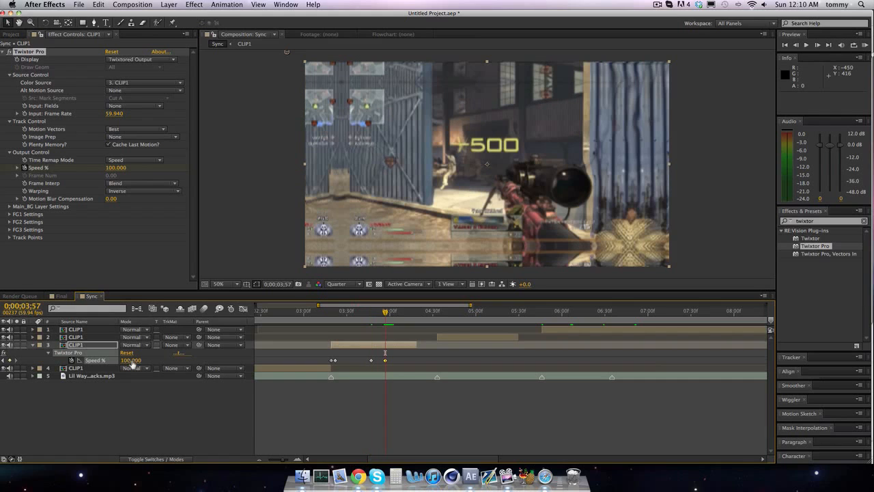
Keyframe Twixtor's Speed % at 10 at 0;00;04;02 on the layer 3 CLIP1 segment.
{"action": "key", "text": "shift+Page_Down"}
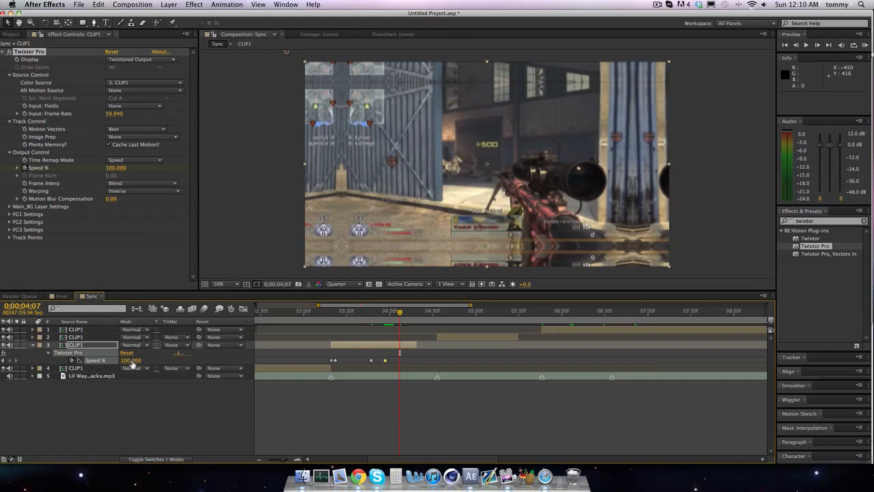
{"action": "key", "text": "shift+Page_Down"}
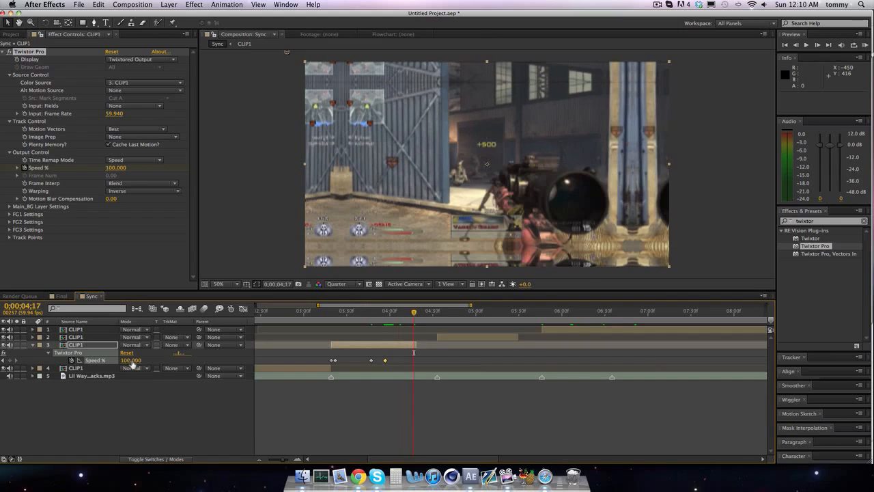
{"action": "key", "text": "shift+Page_Up"}
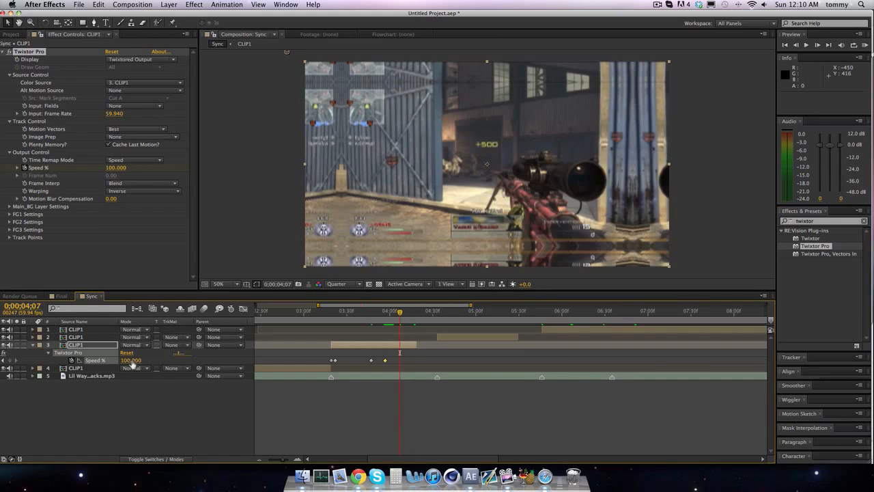
{"action": "key", "text": "Page_Up"}
{"action": "key", "text": "Page_Up"}
{"action": "key", "text": "Page_Up"}
{"action": "key", "text": "Page_Up"}
{"action": "key", "text": "Page_Up"}
{"action": "left_click", "coordinate": [130, 360]}
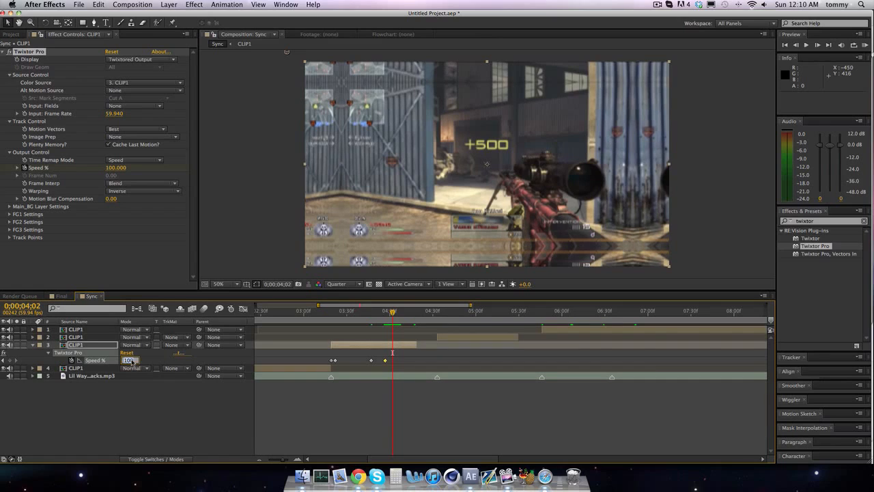
{"action": "type", "text": "10"}
{"action": "key", "text": "Return"}
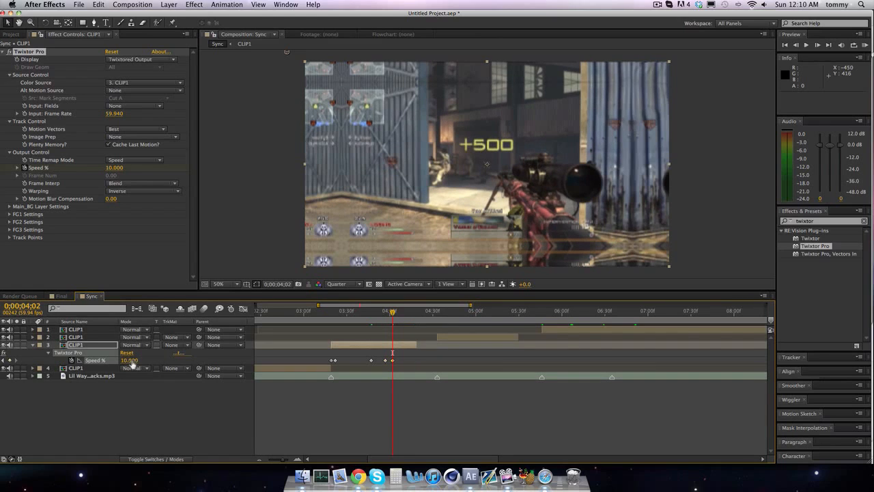
Extend the end of the layer 3 CLIP1 segment past the second music marker, to 0;00;04;44.
{"action": "key", "text": "shift+Page_Down"}
{"action": "key", "text": "shift+Page_Down"}
{"action": "key", "text": "shift+Page_Down"}
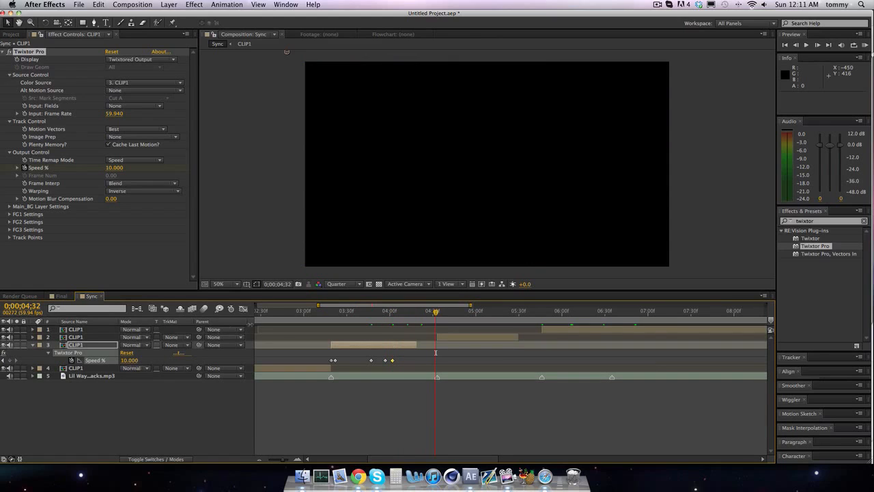
{"action": "left_click", "coordinate": [413, 348]}
{"action": "left_click_drag", "start_coordinate": [417, 345], "coordinate": [453, 346]}
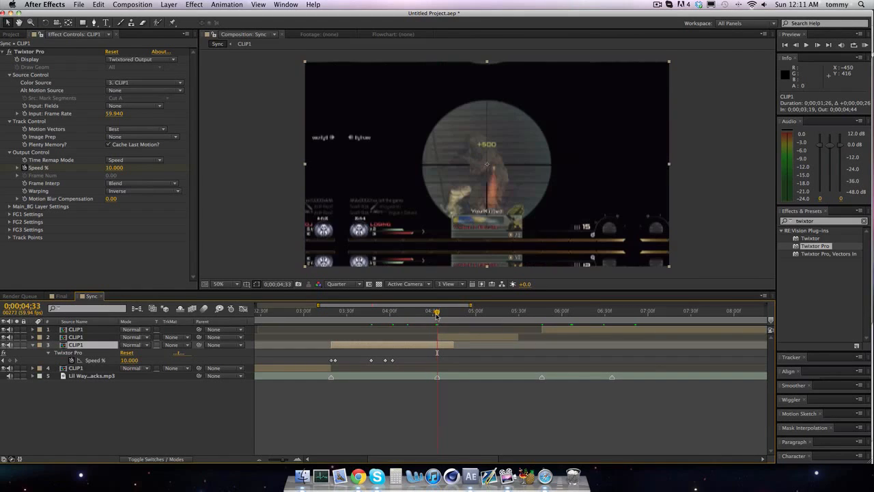
Keyframe the layer 3 segment's Speed % at 0;00;04;32, trying 190 and 200 before settling on 210, and preview the cut.
{"action": "left_click", "coordinate": [129, 360]}
{"action": "type", "text": "190"}
{"action": "key", "text": "Return"}
{"action": "left_click", "coordinate": [130, 360]}
{"action": "type", "text": "200"}
{"action": "key", "text": "Return"}
{"action": "left_click", "coordinate": [131, 360]}
{"action": "type", "text": "210"}
{"action": "key", "text": "Return"}
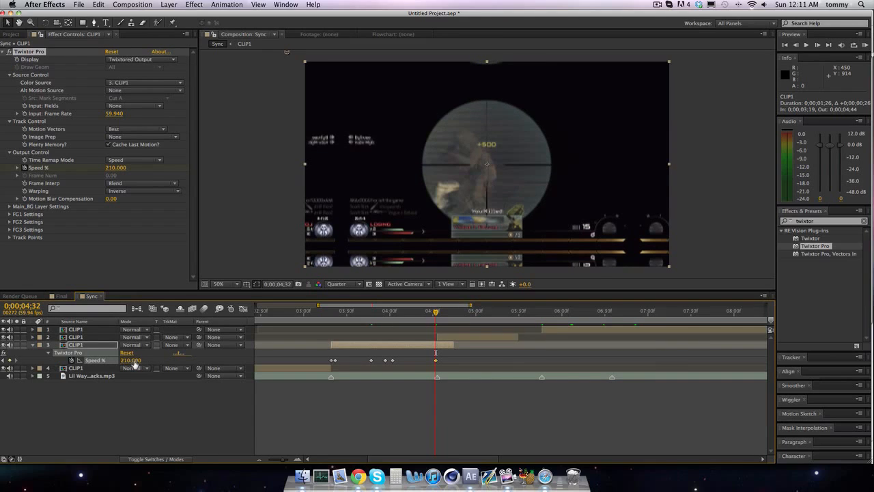
{"action": "key", "text": "space"}
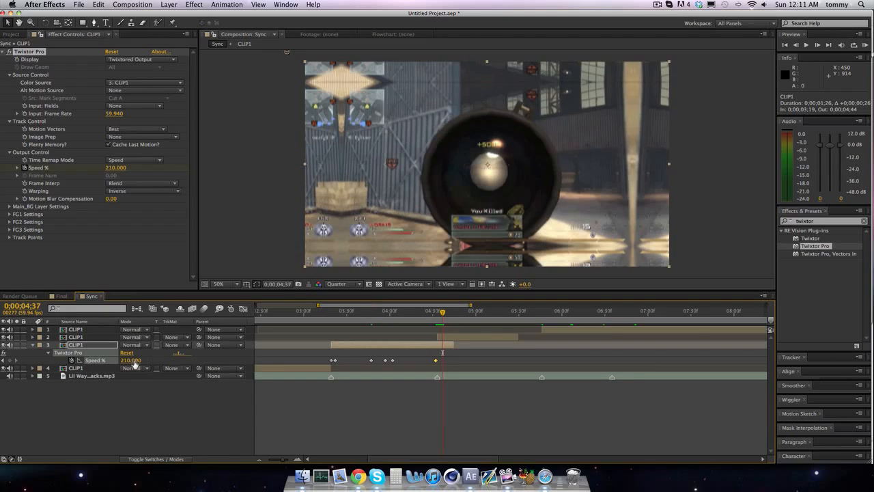
{"action": "key", "text": "space"}
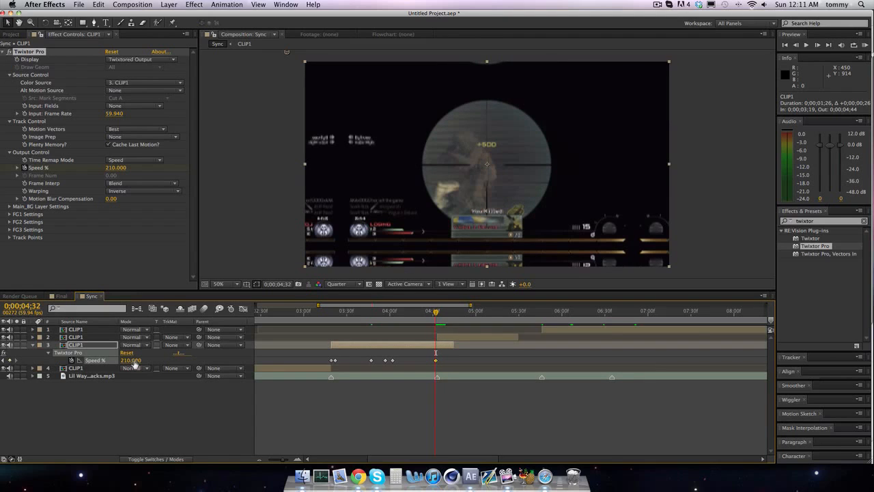
Set the work area to start at 0;00;03;16 and RAM-preview the synced segments with the music.
{"action": "left_click_drag", "start_coordinate": [318, 307], "coordinate": [455, 321]}
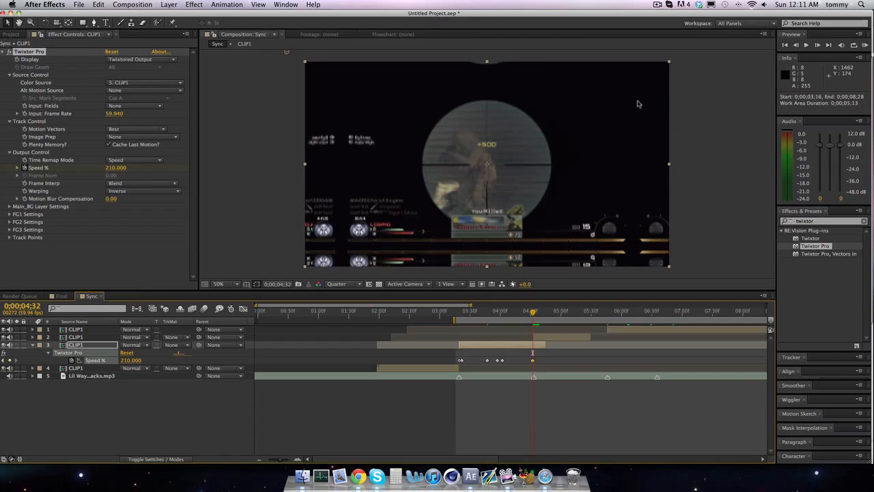
{"action": "left_click", "coordinate": [864, 45]}
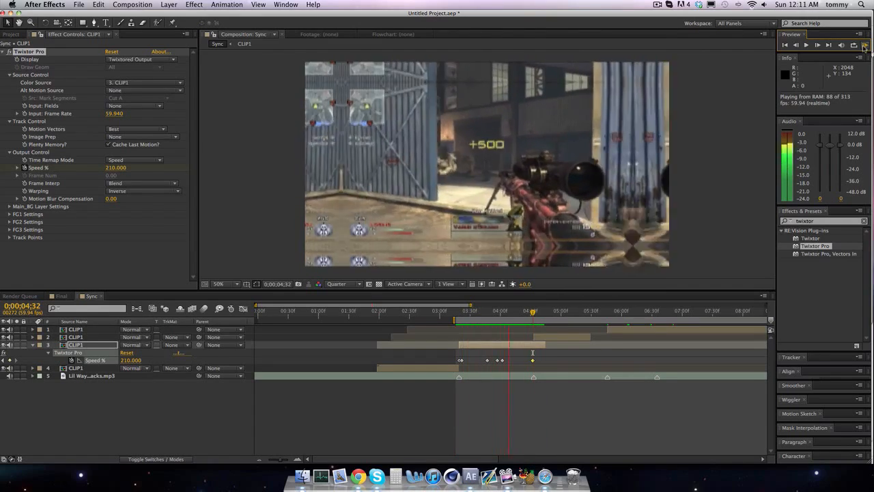
{"action": "left_click", "coordinate": [865, 45]}
{"action": "left_click", "coordinate": [864, 45]}
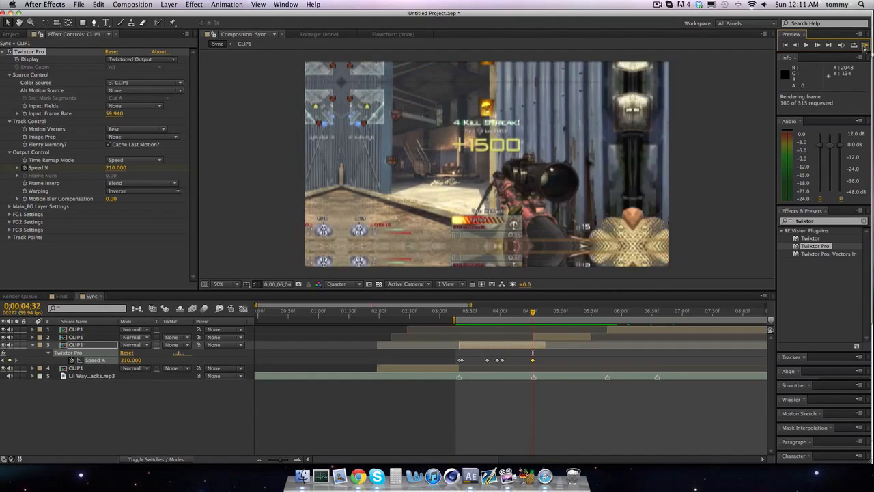
{"action": "left_click", "coordinate": [865, 45]}
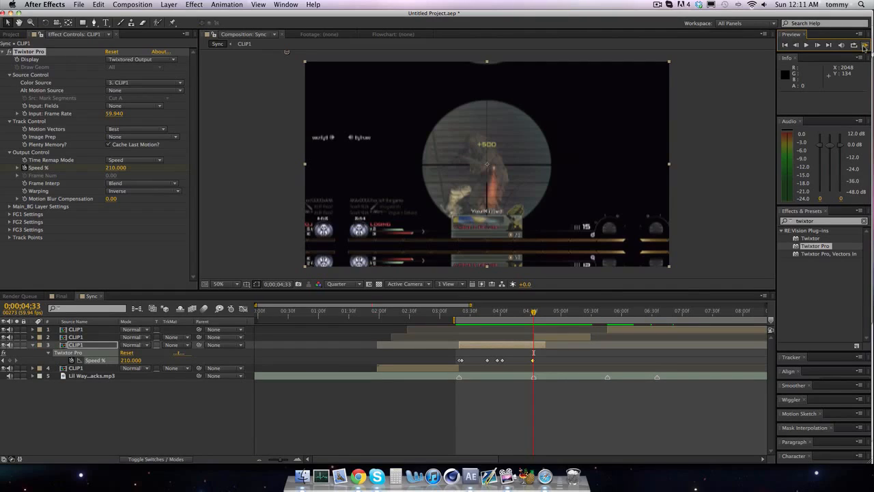
{"action": "left_click", "coordinate": [864, 46]}
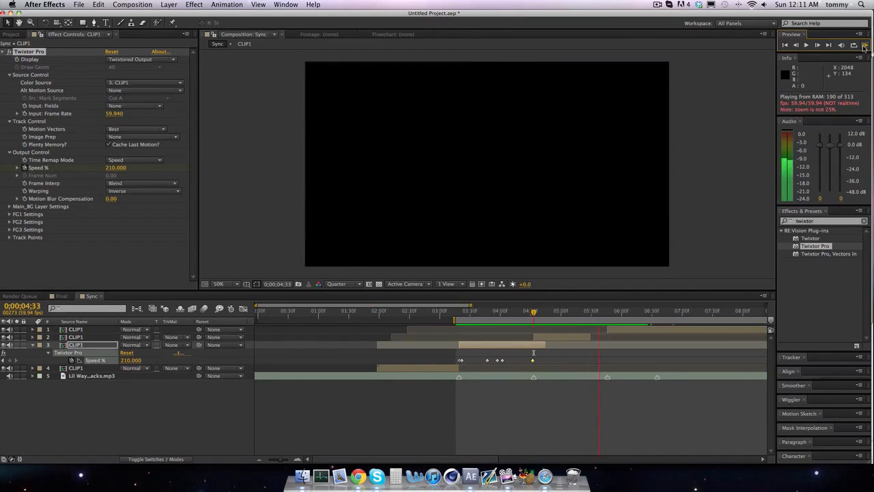
{"action": "left_click", "coordinate": [864, 46]}
{"action": "left_click", "coordinate": [865, 46]}
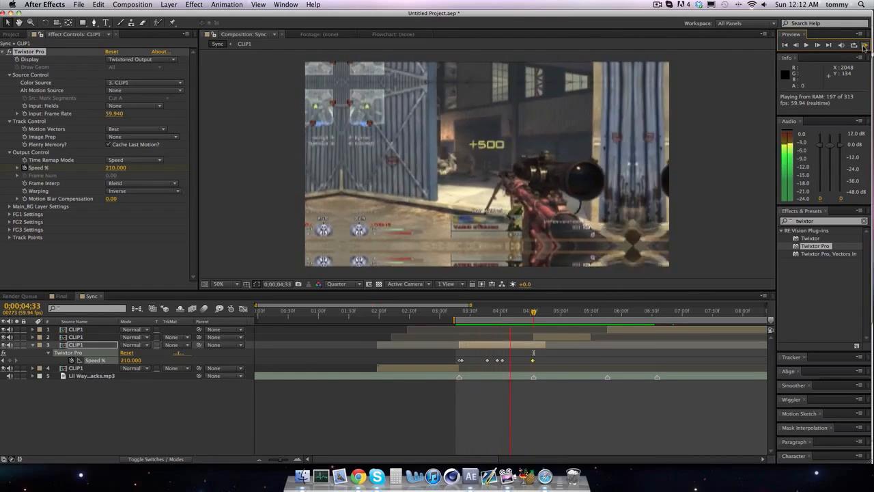
{"action": "left_click", "coordinate": [718, 267]}
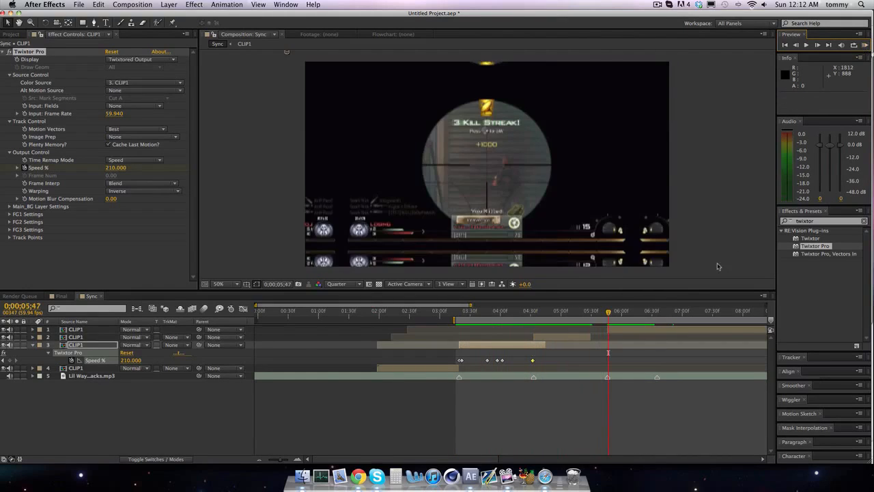
Apply Twixtor Pro to the layer 2 CLIP1 segment at 0;00;04;33 and set its Input: Frame Rate to 59.94.
{"action": "left_click_drag", "start_coordinate": [541, 314], "coordinate": [534, 312]}
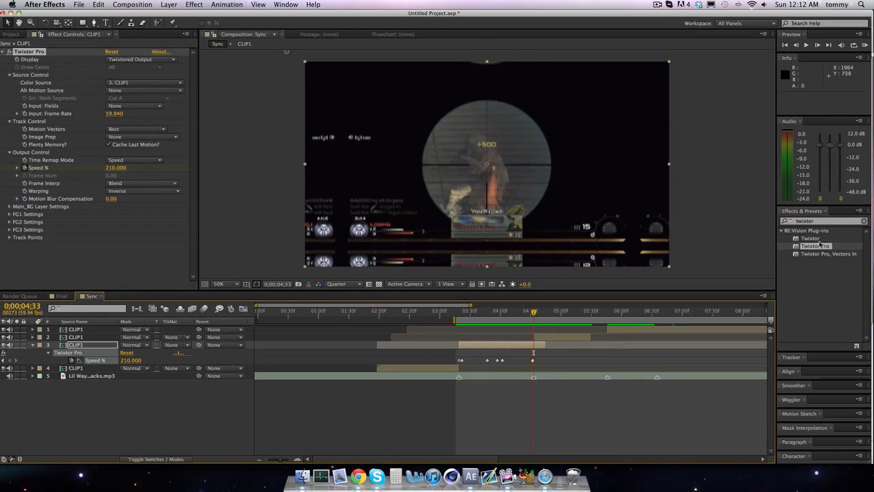
{"action": "left_click_drag", "start_coordinate": [819, 246], "coordinate": [542, 336]}
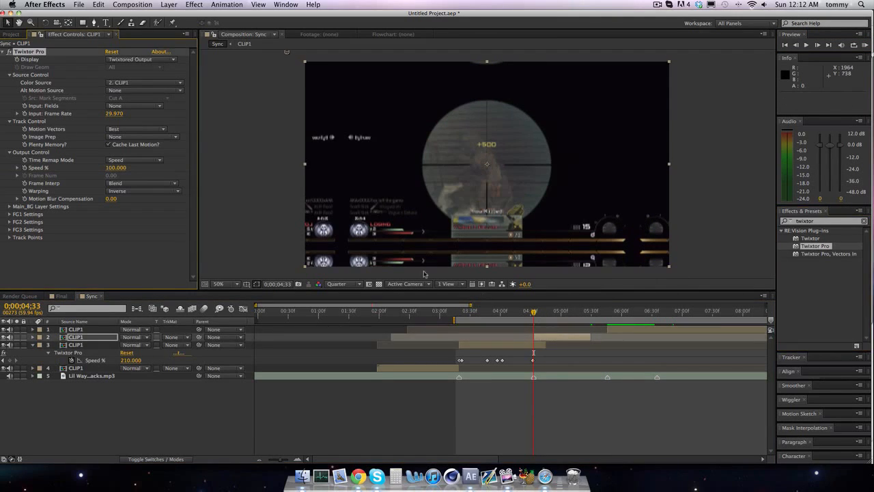
{"action": "left_click", "coordinate": [115, 114]}
{"action": "type", "text": "59.94"}
{"action": "key", "text": "Return"}
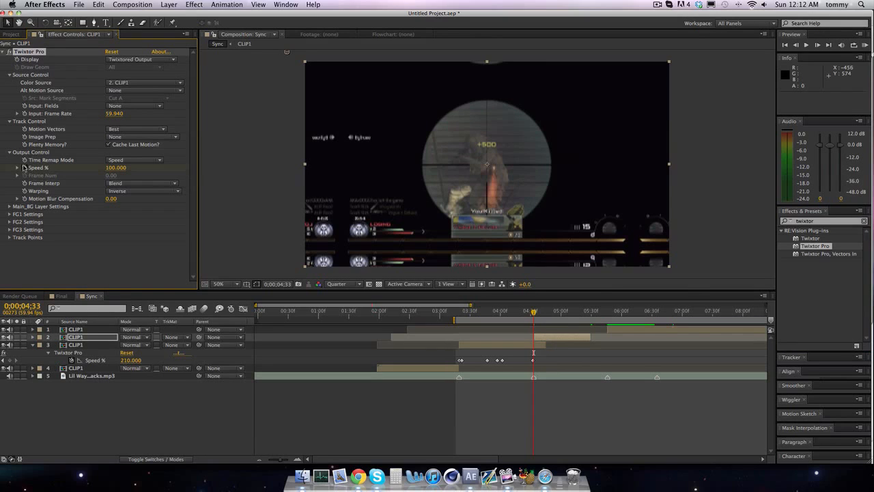
Keyframe the layer 2 segment's Speed % at 100 just after its start and reveal its keyframes in the timeline.
{"action": "key", "text": "Page_Down"}
{"action": "left_click", "coordinate": [24, 168]}
{"action": "key", "text": "Page_Down"}
{"action": "key", "text": "u"}
{"action": "left_click", "coordinate": [9, 352]}
{"action": "key", "text": "Page_Down"}
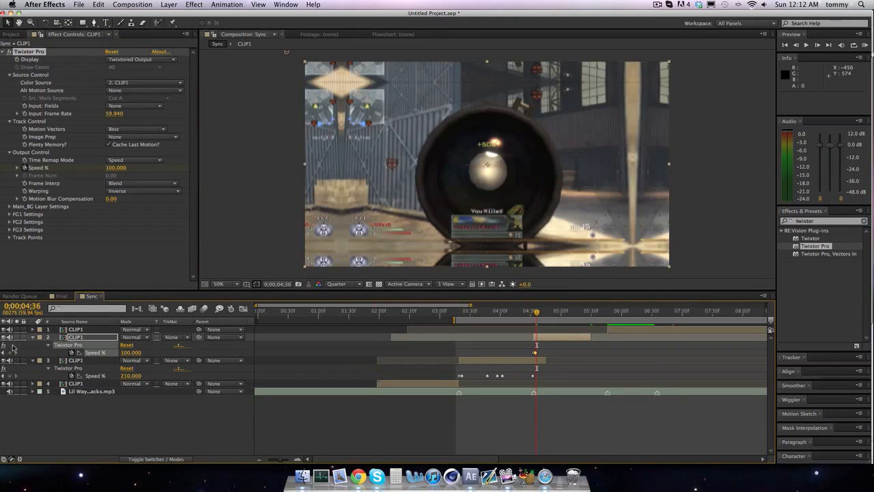
Keyframe the layer 2 segment's Speed % at 10 at 0;00;05;00 and extend the segment's end to 0;00;05;51.
{"action": "key", "text": "space"}
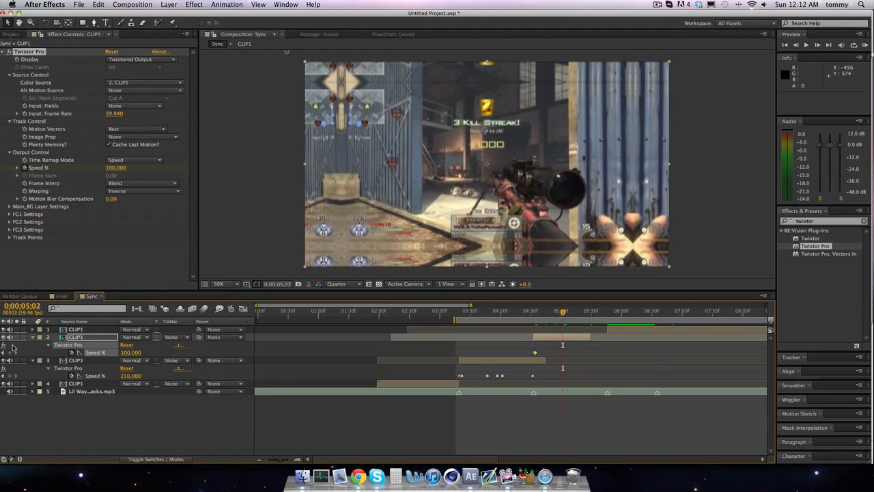
{"action": "key", "text": "space"}
{"action": "left_click", "coordinate": [130, 352]}
{"action": "type", "text": "10"}
{"action": "key", "text": "Return"}
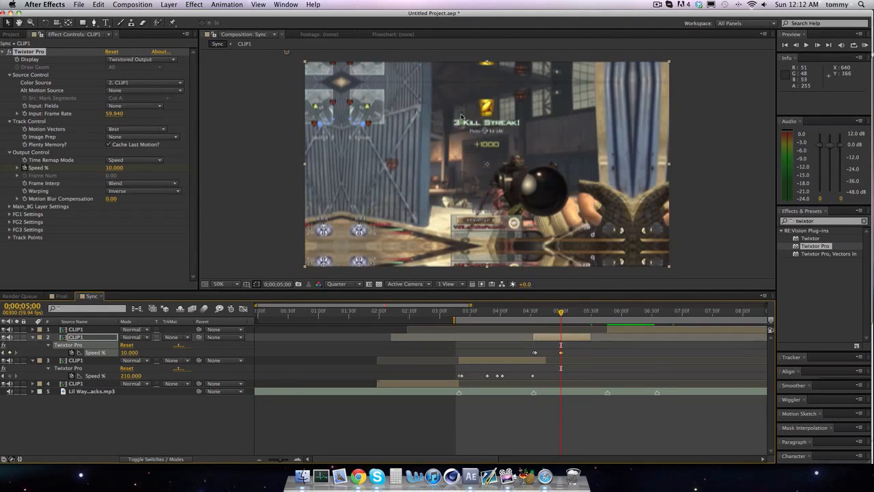
{"action": "left_click_drag", "start_coordinate": [589, 336], "coordinate": [611, 337]}
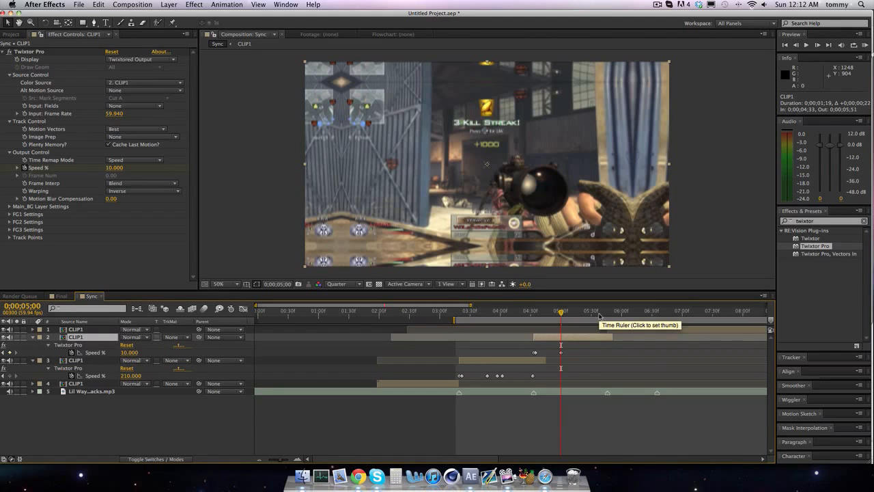
Keyframe the layer 2 segment's Speed % at 100 at 0;00;05;10 and at 10 at 0;00;05;15.
{"action": "key", "text": "space"}
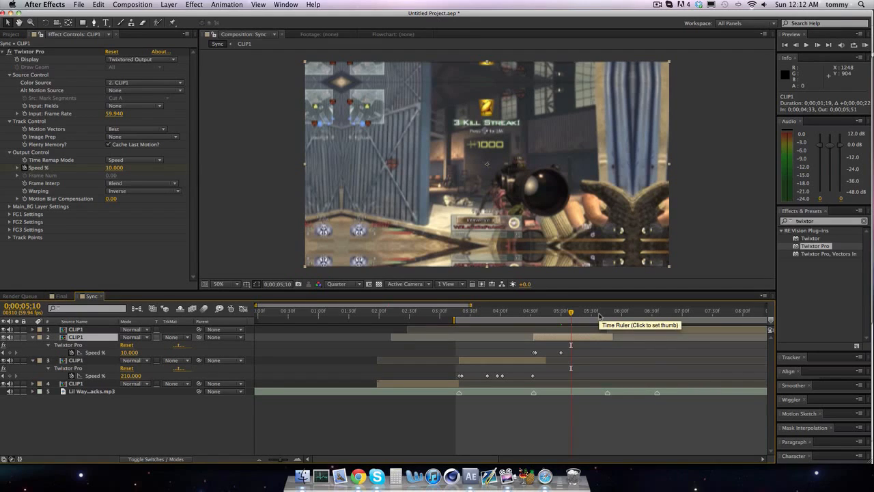
{"action": "left_click", "coordinate": [117, 167]}
{"action": "type", "text": "100"}
{"action": "key", "text": "Return"}
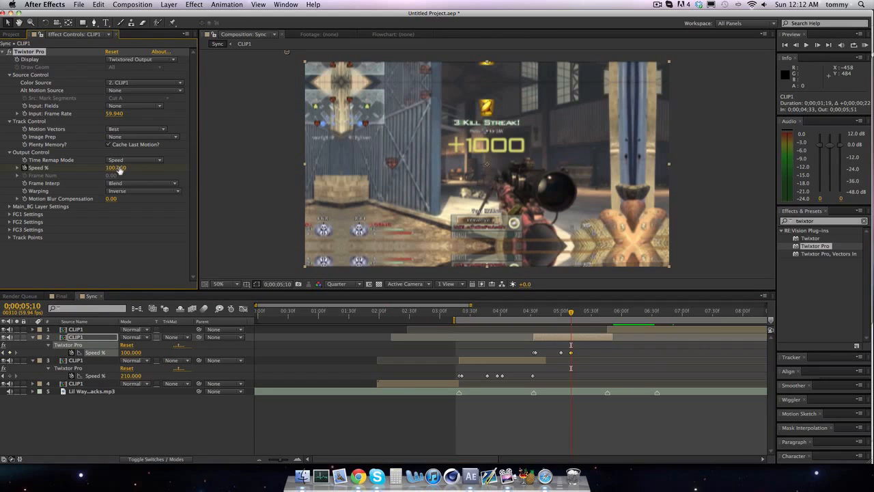
{"action": "left_click", "coordinate": [116, 168]}
{"action": "type", "text": "10"}
{"action": "key", "text": "Return"}
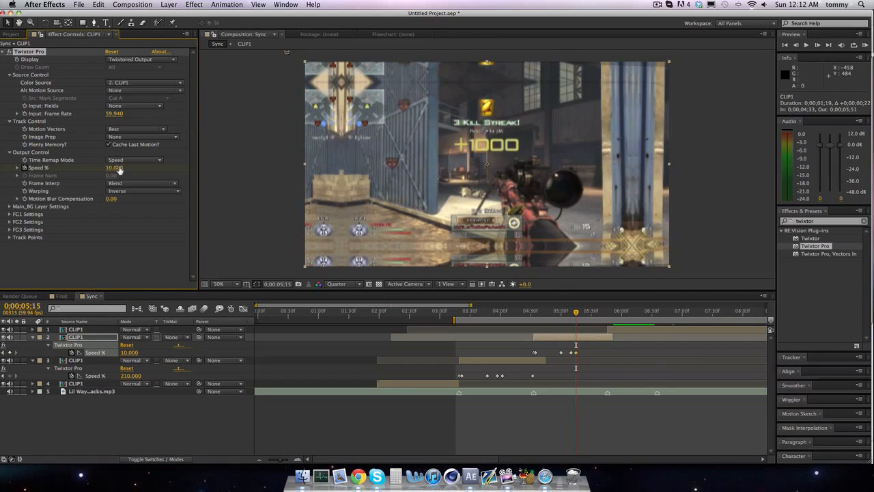
Step back and forth through the frames leading up to the 0;00;05;10 keyframe to check the speed-up.
{"action": "key", "text": "Page_Up"}
{"action": "key", "text": "Page_Up"}
{"action": "key", "text": "Page_Up"}
{"action": "key", "text": "Page_Up"}
{"action": "key", "text": "Page_Up"}
{"action": "key", "text": "Page_Up"}
{"action": "key", "text": "Page_Up"}
{"action": "key", "text": "Page_Up"}
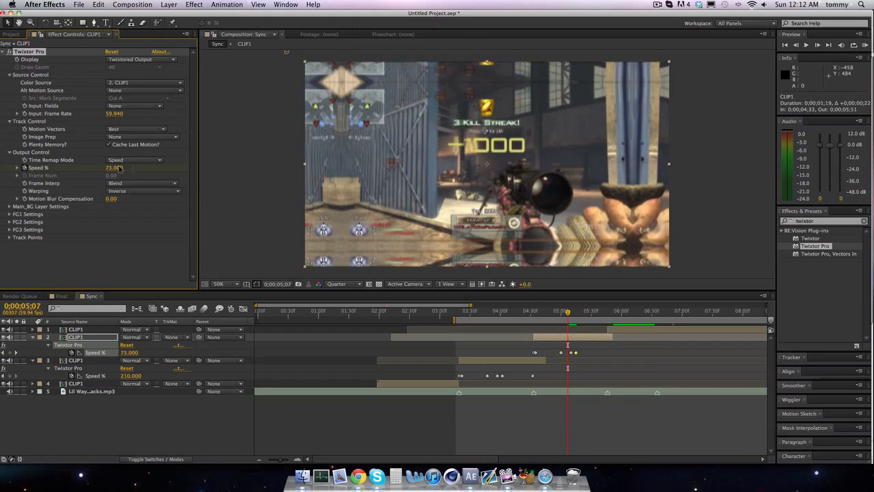
{"action": "key", "text": "Page_Up"}
{"action": "key", "text": "Page_Up"}
{"action": "key", "text": "Page_Up"}
{"action": "key", "text": "Page_Up"}
{"action": "key", "text": "Page_Up"}
{"action": "key", "text": "Page_Up"}
{"action": "key", "text": "Page_Up"}
{"action": "key", "text": "Page_Down"}
{"action": "key", "text": "Page_Down"}
{"action": "key", "text": "Page_Down"}
{"action": "key", "text": "Page_Down"}
{"action": "key", "text": "Page_Down"}
{"action": "key", "text": "Page_Down"}
{"action": "key", "text": "Page_Down"}
{"action": "key", "text": "Page_Down"}
{"action": "key", "text": "Page_Down"}
{"action": "key", "text": "Page_Down"}
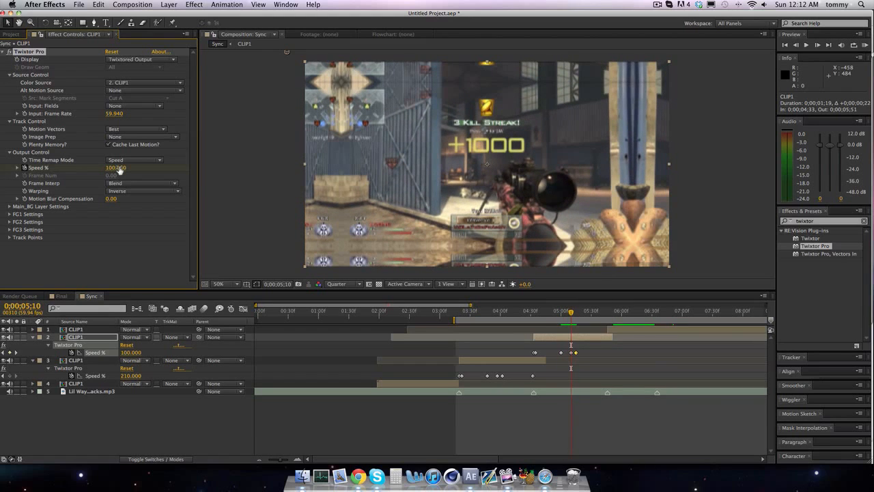
Step frame by frame from 0;00;05;10 to 0;00;05;46 to check the slowed footage before the third music marker.
{"action": "key", "text": "Page_Down"}
{"action": "key", "text": "Page_Down"}
{"action": "key", "text": "Page_Down"}
{"action": "key", "text": "Page_Down"}
{"action": "key", "text": "Page_Down"}
{"action": "key", "text": "Page_Down"}
{"action": "key", "text": "Page_Down"}
{"action": "key", "text": "Page_Down"}
{"action": "key", "text": "Page_Down"}
{"action": "key", "text": "Page_Down"}
{"action": "key", "text": "Page_Down"}
{"action": "key", "text": "Page_Down"}
{"action": "key", "text": "Page_Down"}
{"action": "key", "text": "Page_Down"}
{"action": "key", "text": "Page_Down"}
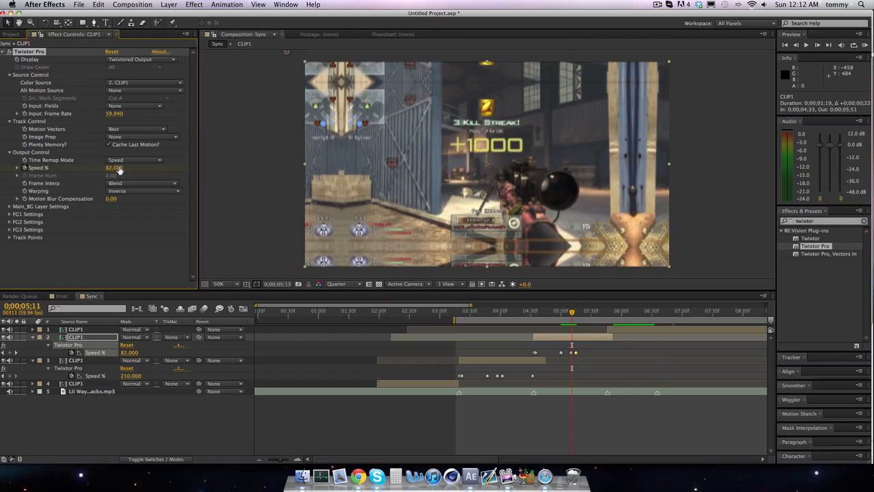
{"action": "key", "text": "Page_Down"}
{"action": "key", "text": "Page_Down"}
{"action": "key", "text": "Page_Down"}
{"action": "key", "text": "Page_Down"}
{"action": "key", "text": "Page_Down"}
{"action": "key", "text": "Page_Down"}
{"action": "key", "text": "Page_Down"}
{"action": "key", "text": "Page_Down"}
{"action": "key", "text": "Page_Down"}
{"action": "key", "text": "Page_Down"}
{"action": "key", "text": "Page_Down"}
{"action": "key", "text": "Page_Down"}
{"action": "key", "text": "Page_Down"}
{"action": "key", "text": "Page_Down"}
{"action": "key", "text": "Page_Down"}
{"action": "key", "text": "Page_Down"}
{"action": "key", "text": "Page_Down"}
{"action": "key", "text": "Page_Down"}
{"action": "key", "text": "Page_Down"}
{"action": "key", "text": "Page_Down"}
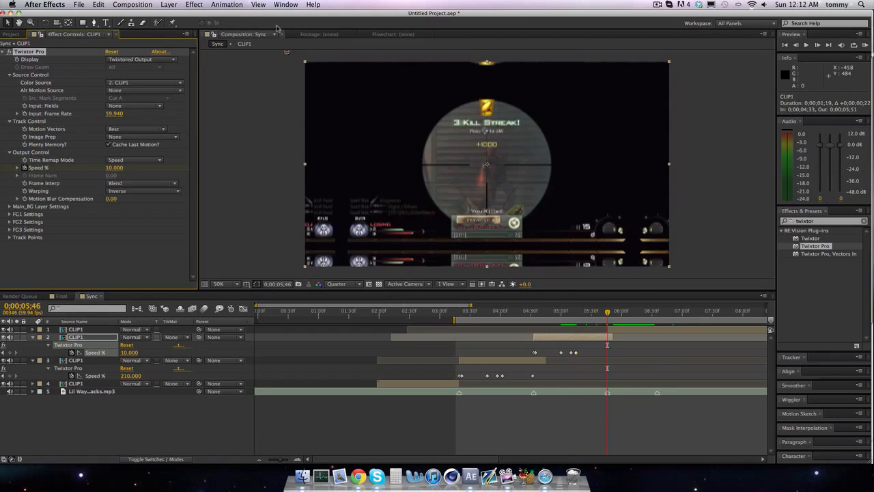
Keyframe the layer 2 segment's Speed % at 200 at 0;00;05;45 and compare the frames on either side of the cut.
{"action": "left_click_drag", "start_coordinate": [567, 349], "coordinate": [585, 356]}
{"action": "left_click", "coordinate": [585, 355]}
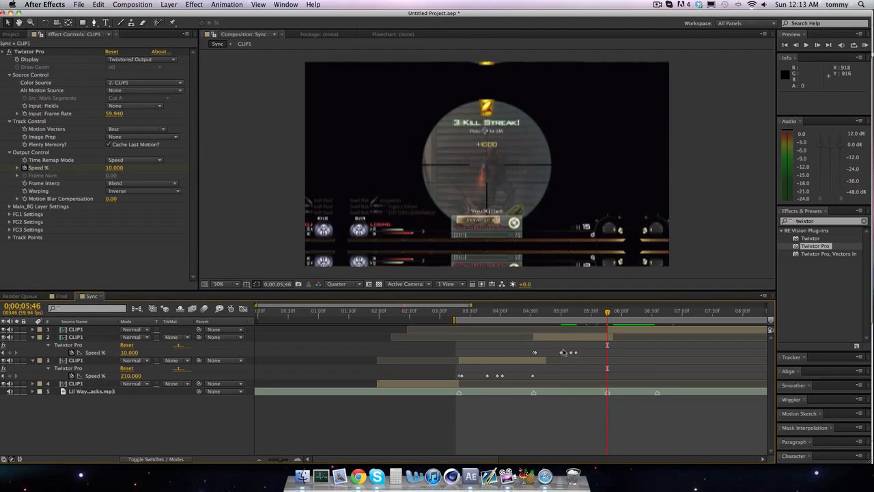
{"action": "left_click", "coordinate": [562, 353]}
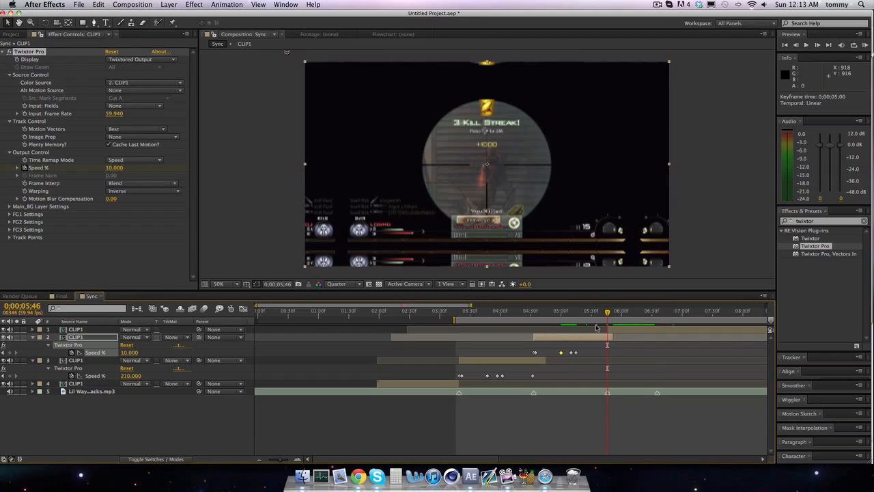
{"action": "key", "text": "Page_Up"}
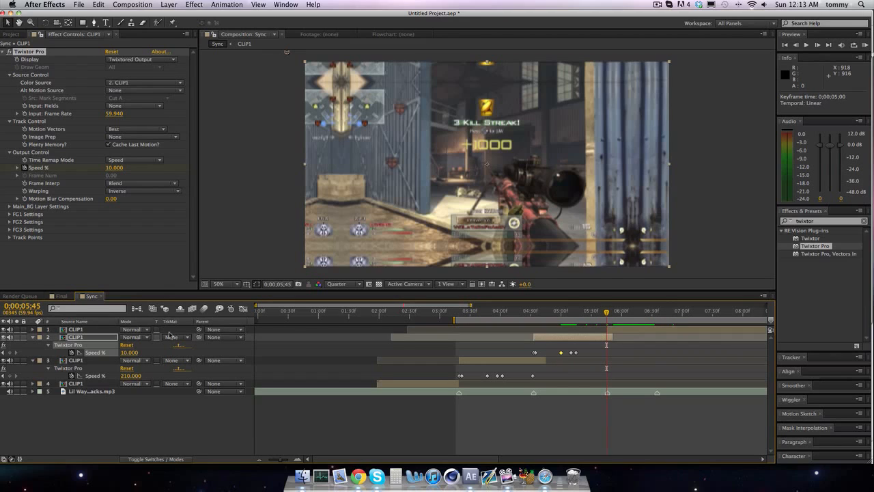
{"action": "left_click", "coordinate": [127, 353]}
{"action": "key", "text": "Return"}
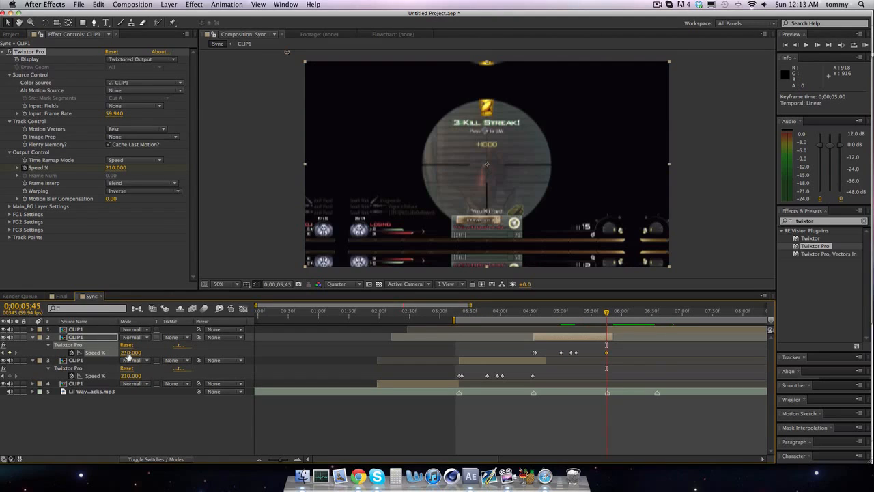
{"action": "left_click", "coordinate": [128, 353]}
{"action": "type", "text": "200"}
{"action": "key", "text": "Return"}
{"action": "key", "text": "Page_Down"}
{"action": "key", "text": "Page_Down"}
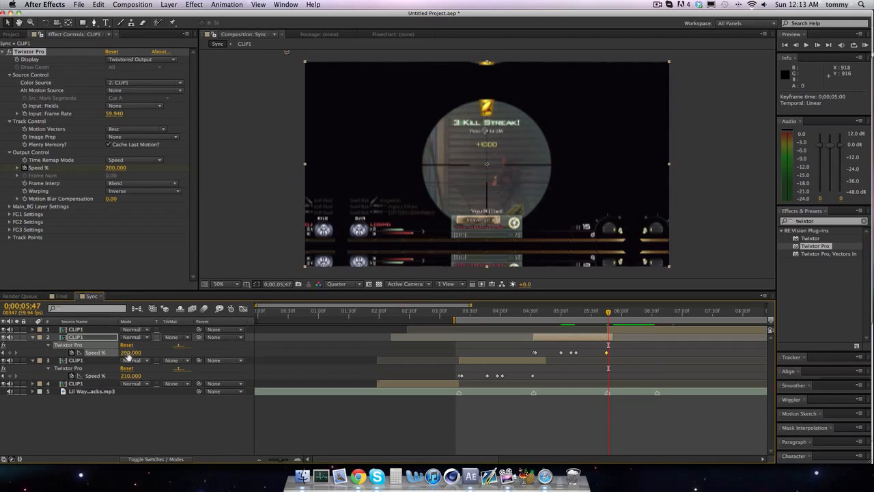
{"action": "key", "text": "Page_Up"}
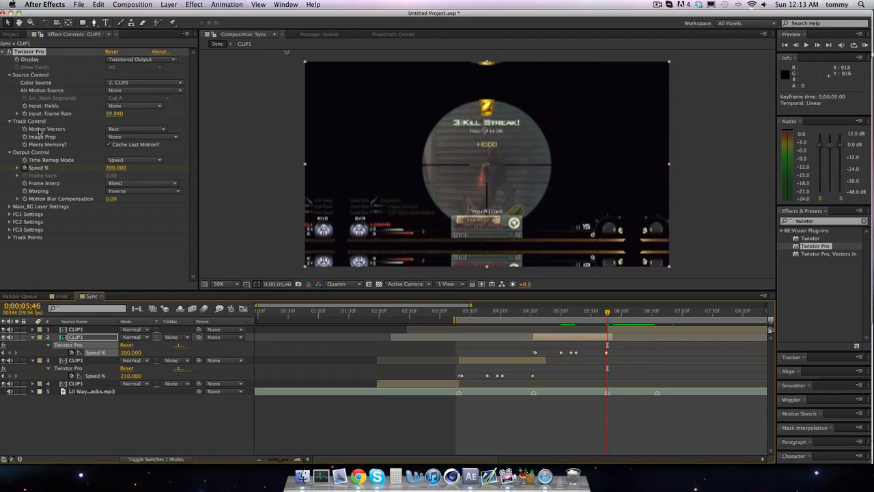